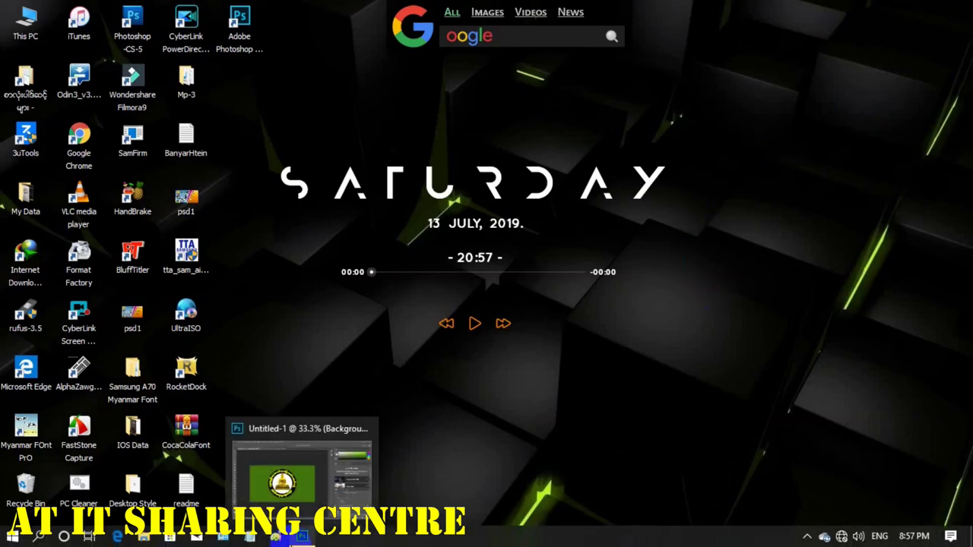
Step: Restore the Photoshop window showing the green Buddha emblem and dismiss the brush settings
{"action": "left_click", "coordinate": [302, 539]}
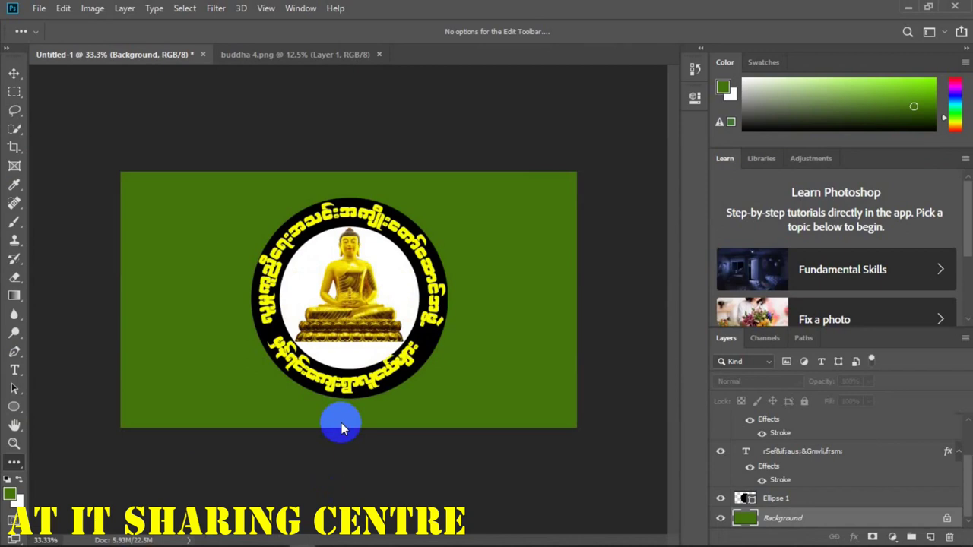
{"action": "key", "text": "F5"}
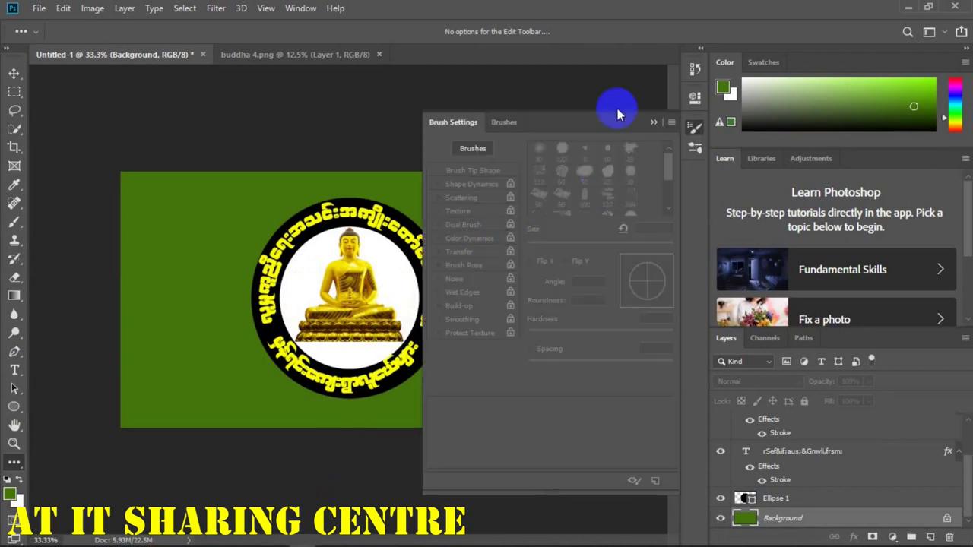
{"action": "left_click", "coordinate": [655, 121]}
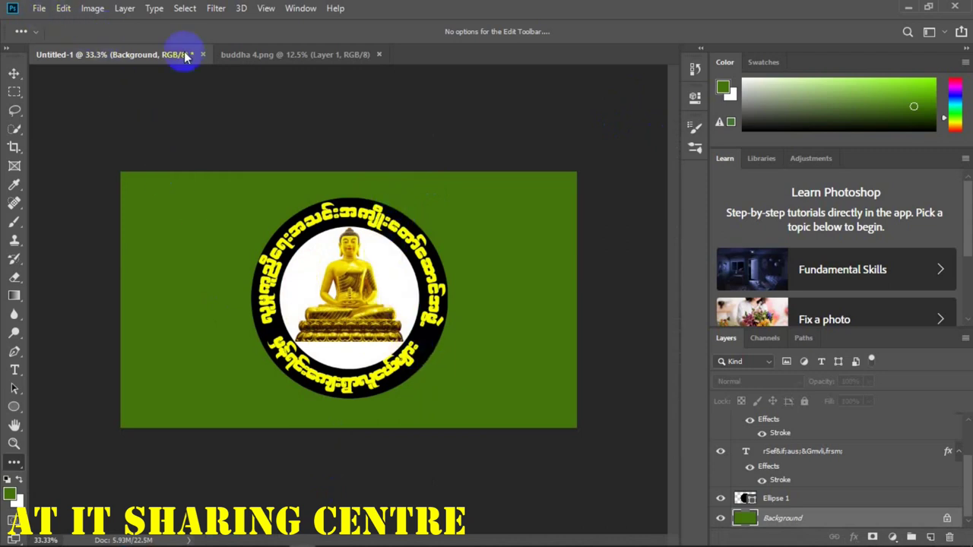
Step: Check the buddha 4.png image, return to Untitled-1, and start a new document
{"action": "left_click", "coordinate": [236, 54]}
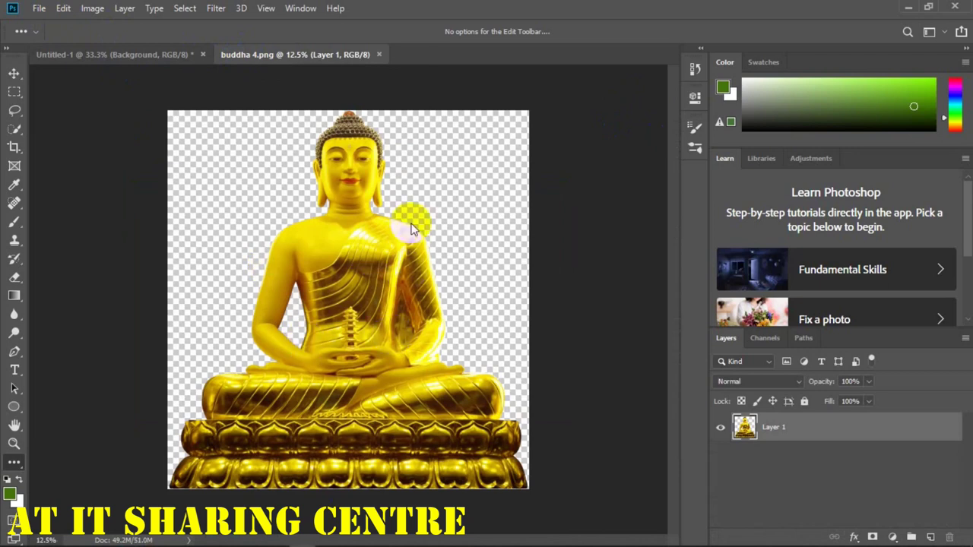
{"action": "left_click", "coordinate": [164, 55]}
{"action": "left_click", "coordinate": [39, 7]}
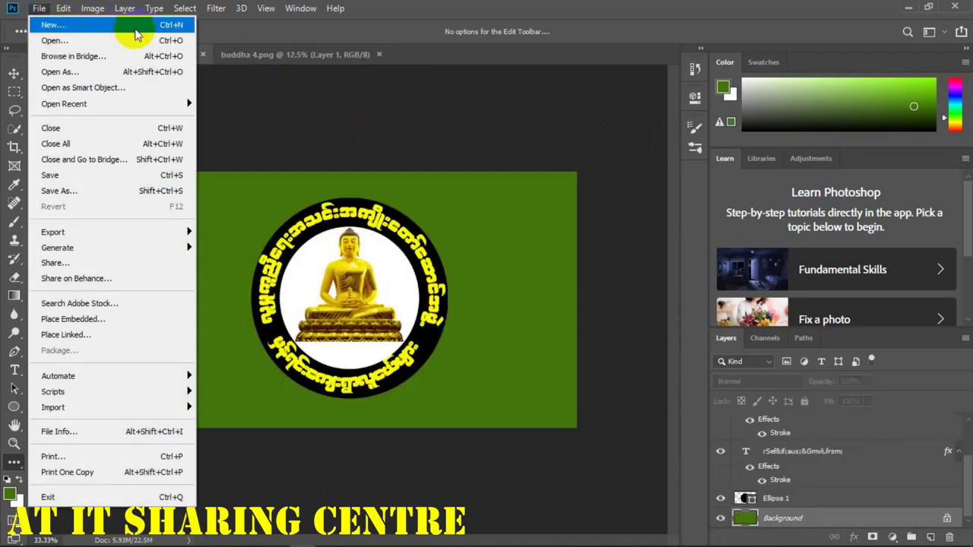
{"action": "left_click", "coordinate": [152, 26]}
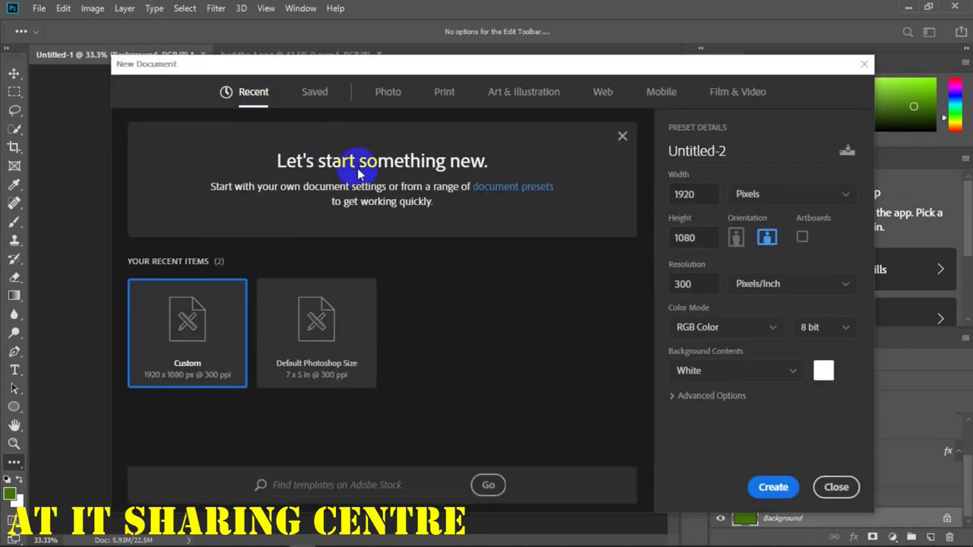
Step: Create Untitled-2: a white 1920 × 1080 px document at 300 pixels/inch
{"action": "left_click_drag", "start_coordinate": [710, 197], "coordinate": [651, 196]}
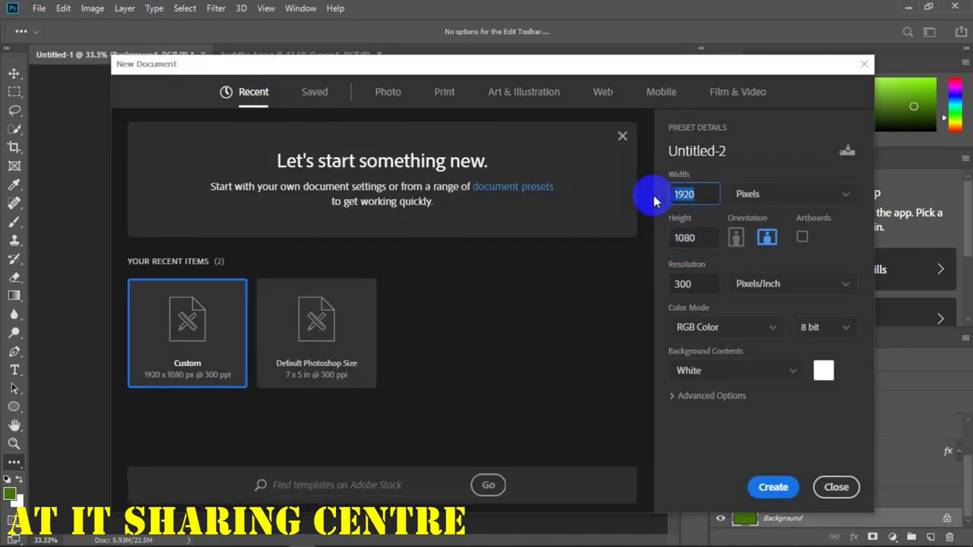
{"action": "left_click_drag", "start_coordinate": [695, 238], "coordinate": [667, 240]}
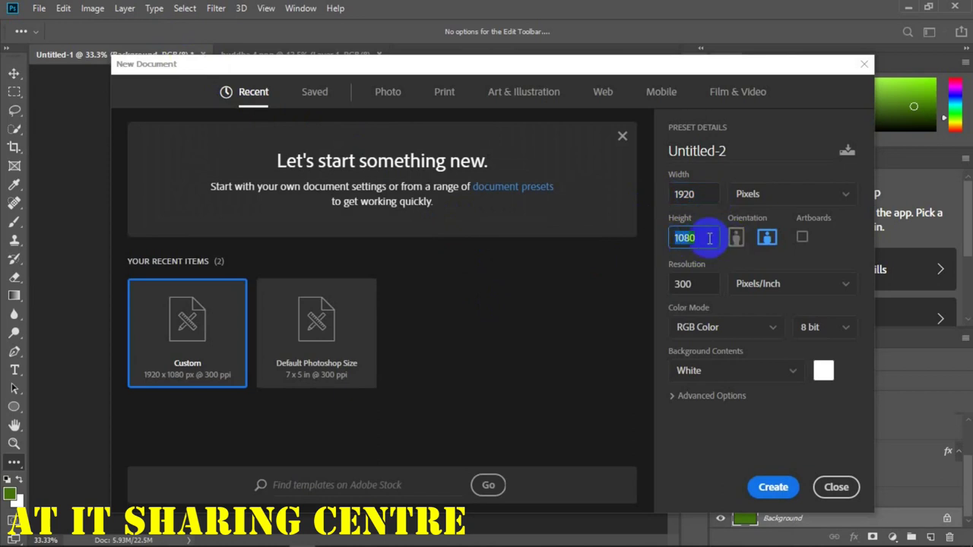
{"action": "left_click_drag", "start_coordinate": [675, 194], "coordinate": [711, 194]}
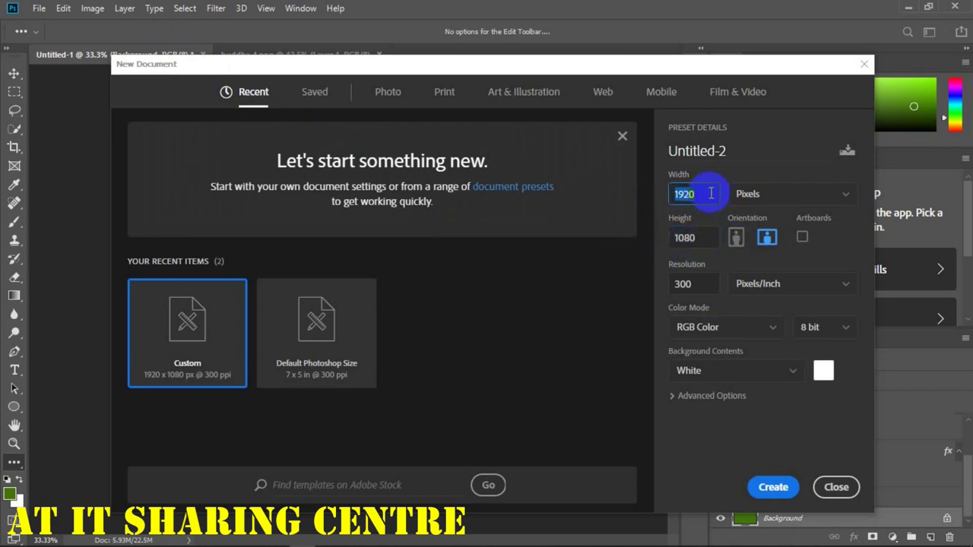
{"action": "left_click_drag", "start_coordinate": [686, 237], "coordinate": [706, 236]}
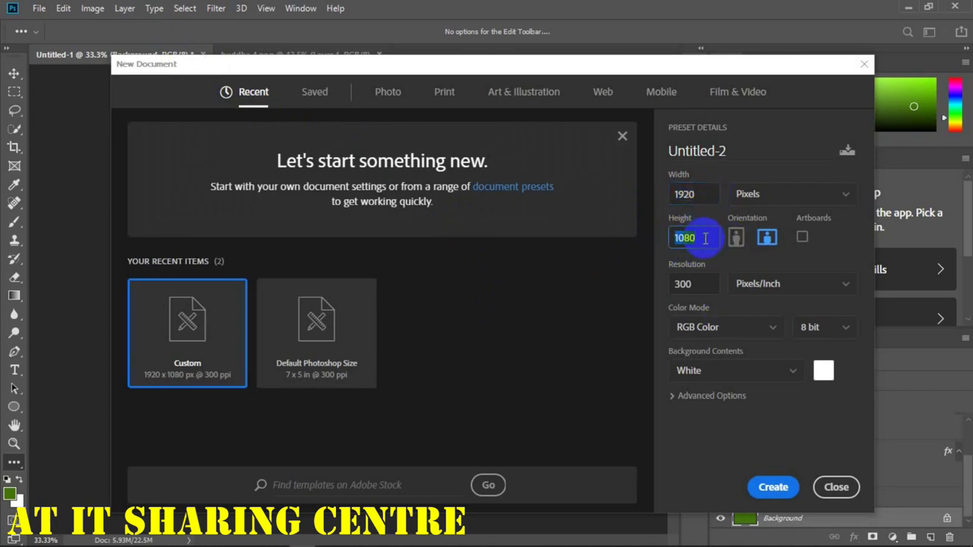
{"action": "left_click", "coordinate": [774, 198]}
{"action": "left_click", "coordinate": [776, 217]}
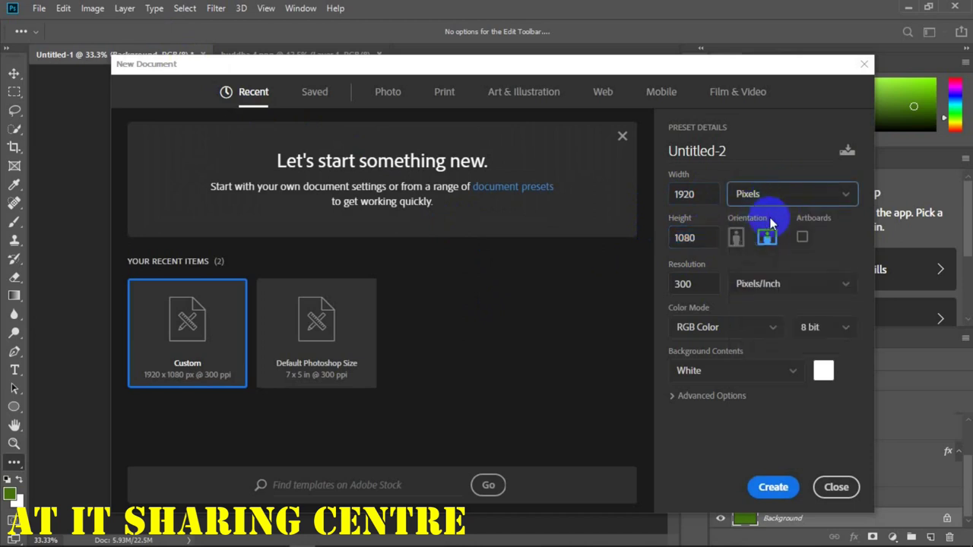
{"action": "left_click_drag", "start_coordinate": [706, 285], "coordinate": [658, 287]}
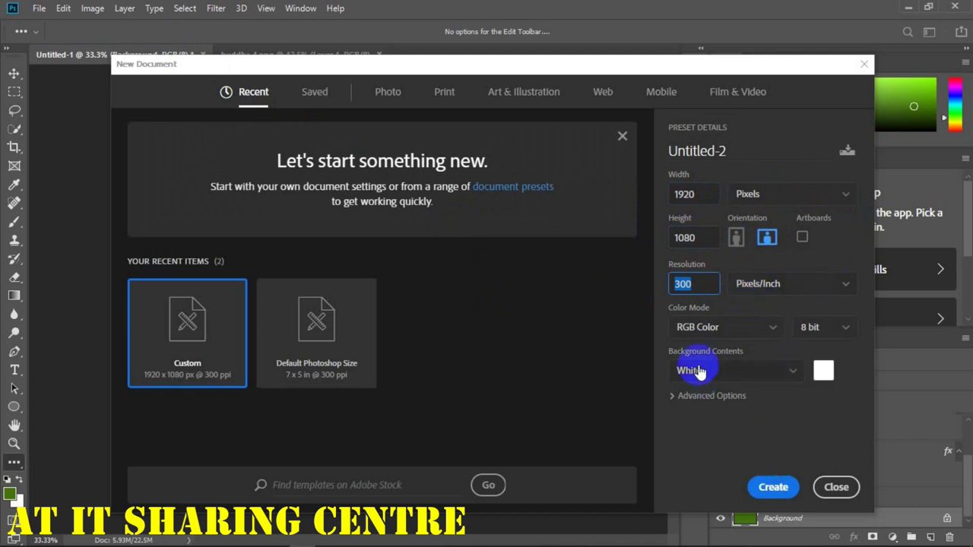
{"action": "left_click", "coordinate": [772, 486]}
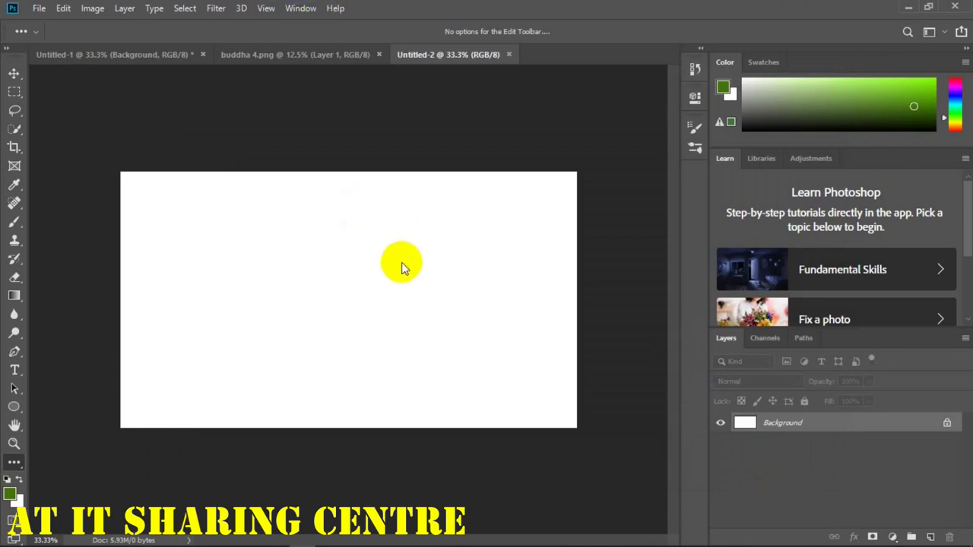
{"action": "left_click", "coordinate": [18, 411]}
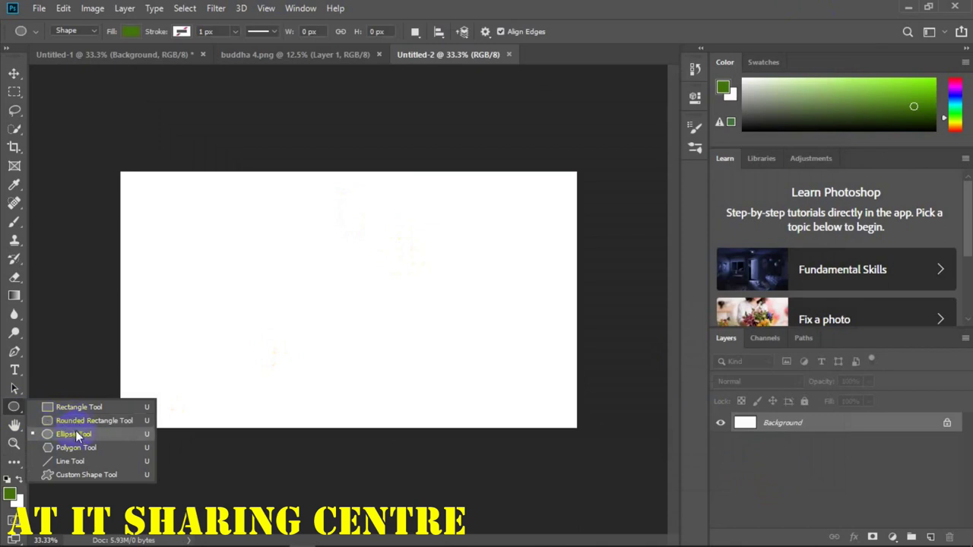
Step: Draw a green circle on layer Ellipse 1 and nudge it up to the canvas centre
{"action": "left_click", "coordinate": [132, 432]}
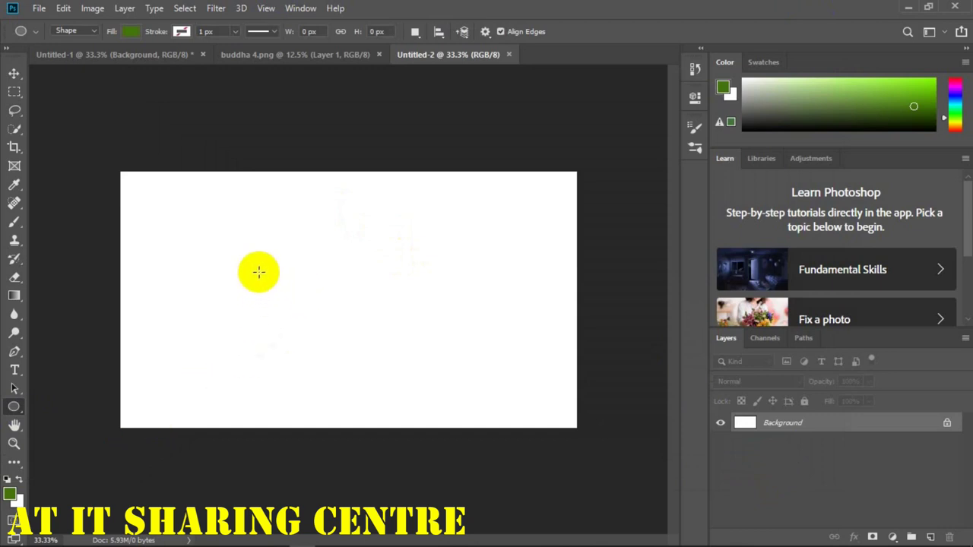
{"action": "mouse_move", "coordinate": [256, 270]}
{"action": "left_mouse_down"}
{"action": "mouse_move", "coordinate": [571, 477]}
{"action": "mouse_move", "coordinate": [532, 462]}
{"action": "left_mouse_up"}
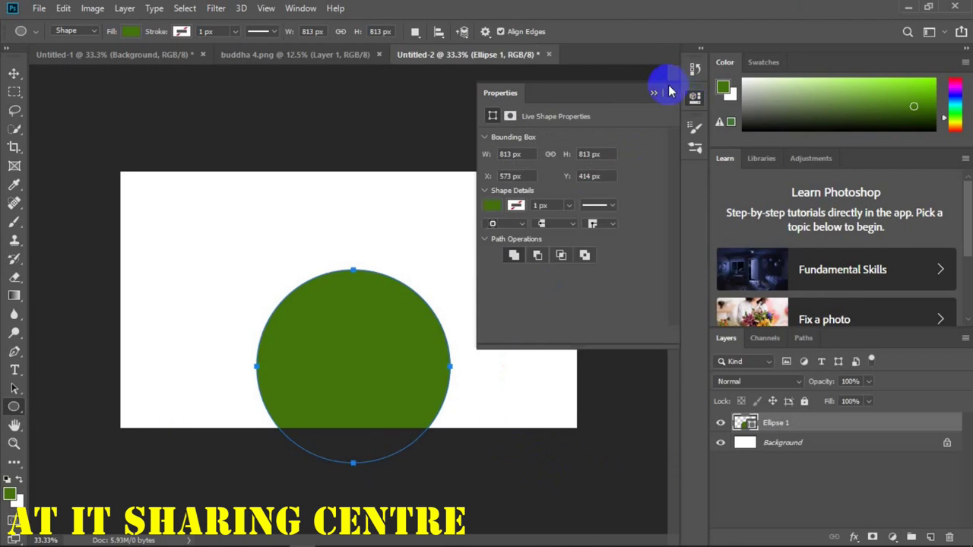
{"action": "left_click", "coordinate": [669, 91]}
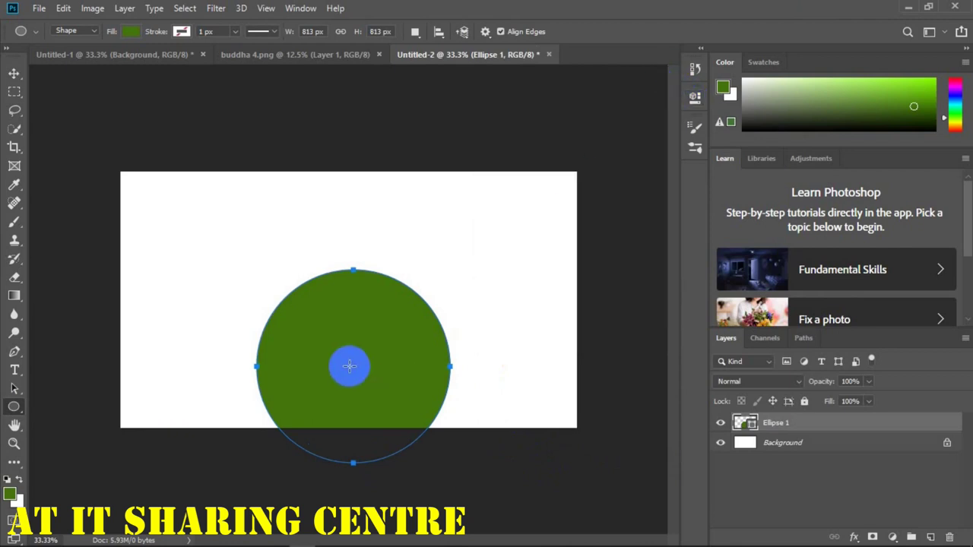
{"action": "key", "text": "ctrl+t"}
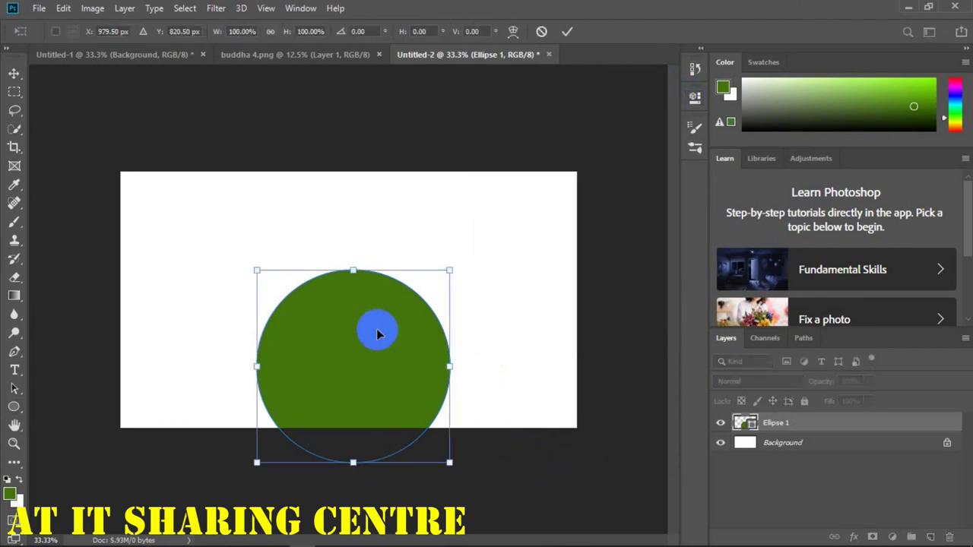
{"action": "key", "text": "shift+Up"}
{"action": "key", "text": "shift+Up"}
{"action": "key", "text": "shift+Up"}
{"action": "key", "text": "shift+Up"}
{"action": "key", "text": "shift+Up"}
{"action": "key", "text": "shift+Up"}
{"action": "key", "text": "shift+Up"}
{"action": "key", "text": "shift+Up"}
{"action": "key", "text": "shift+Up"}
{"action": "key", "text": "shift+Up"}
{"action": "key", "text": "shift+Up"}
{"action": "key", "text": "shift+Up"}
{"action": "key", "text": "shift+Up"}
{"action": "key", "text": "shift+Up"}
{"action": "key", "text": "shift+Up"}
{"action": "key", "text": "shift+Up"}
{"action": "key", "text": "shift+Up"}
{"action": "key", "text": "shift+Up"}
{"action": "key", "text": "shift+Up"}
{"action": "key", "text": "shift+Up"}
{"action": "key", "text": "shift+Up"}
{"action": "key", "text": "Up"}
{"action": "key", "text": "Up"}
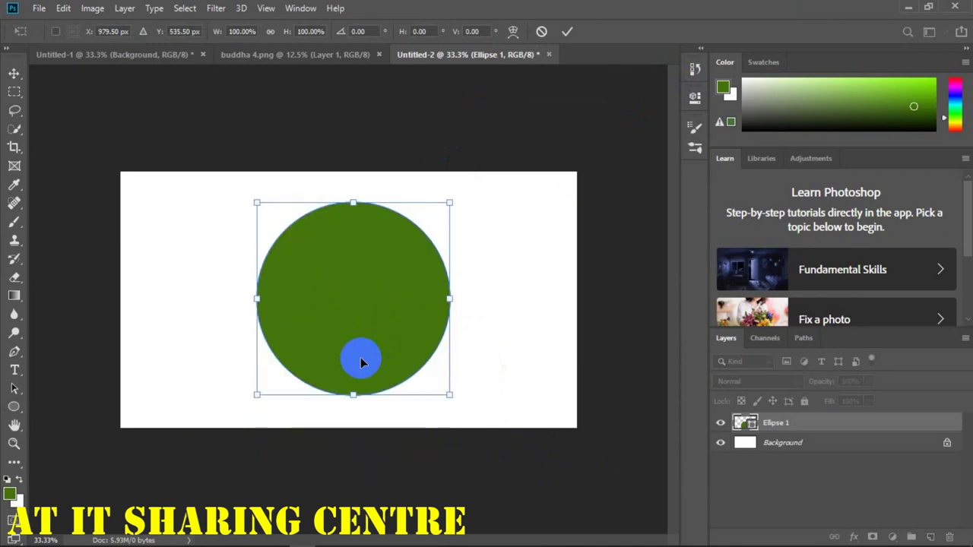
{"action": "left_click", "coordinate": [567, 34]}
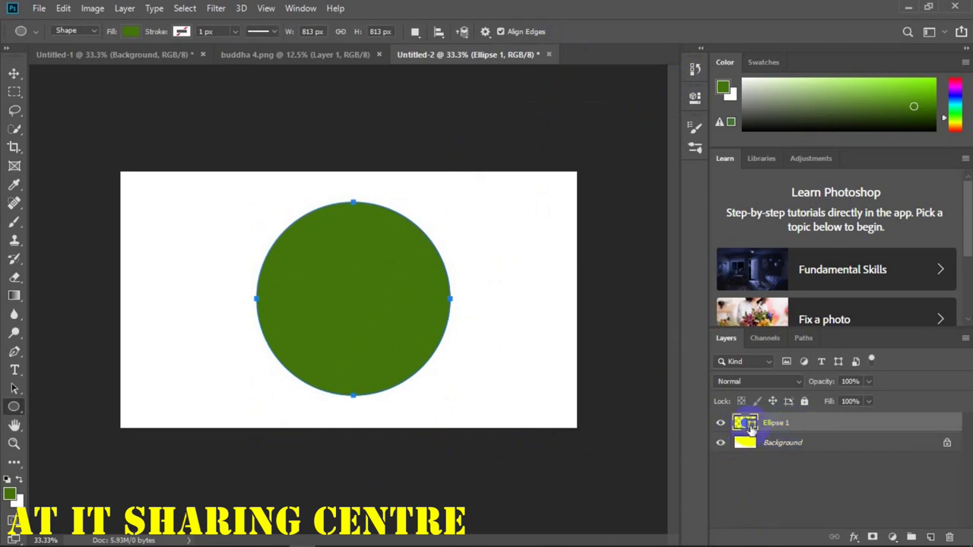
Step: Duplicate the Ellipse 1 layer as Ellipse 1 copy
{"action": "right_click", "coordinate": [820, 432]}
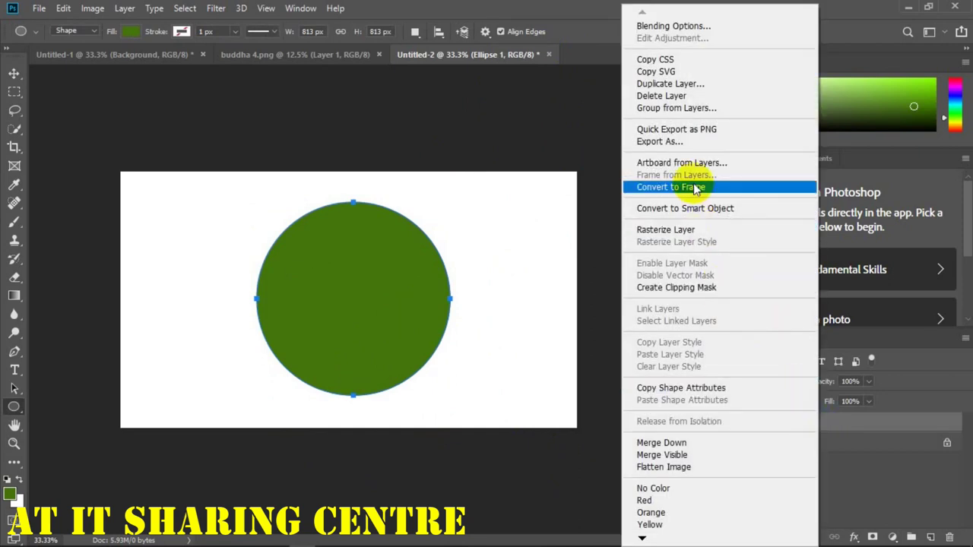
{"action": "left_click", "coordinate": [723, 90]}
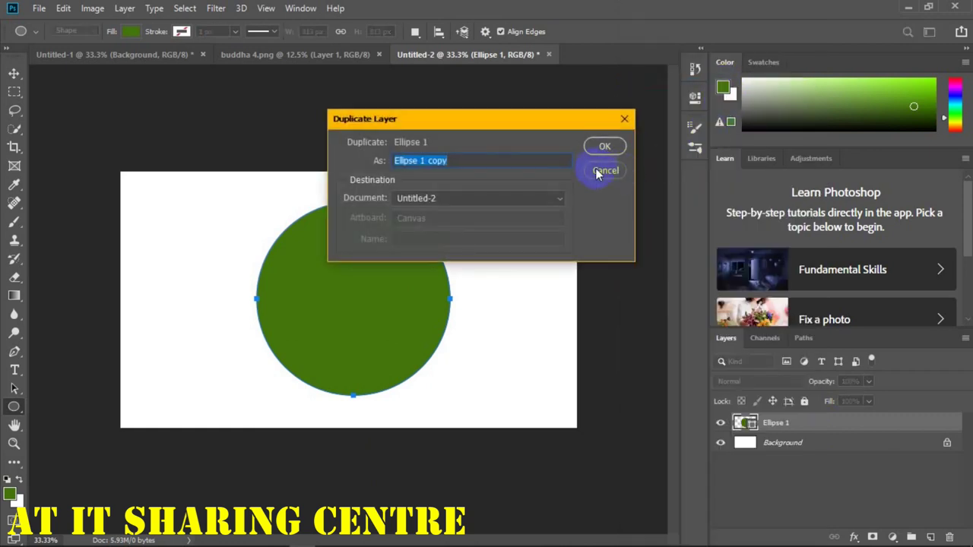
{"action": "left_click", "coordinate": [602, 147]}
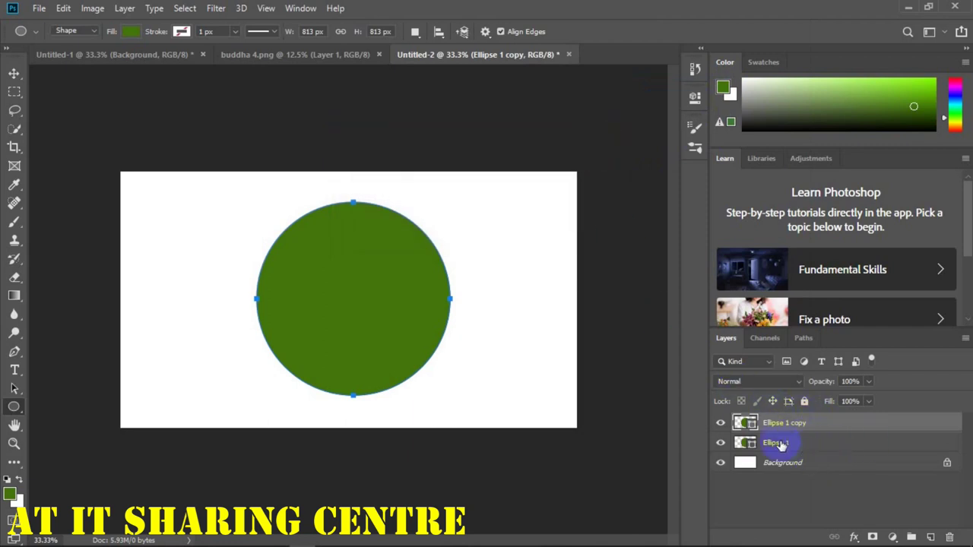
Step: Change the copied circle's fill colour to white (ffffff)
{"action": "double_click", "coordinate": [740, 423]}
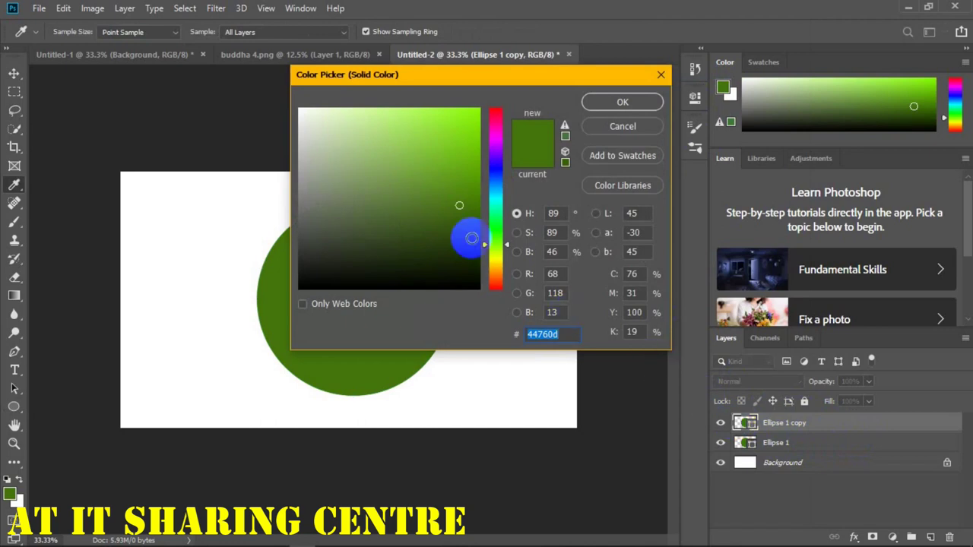
{"action": "left_click_drag", "start_coordinate": [415, 78], "coordinate": [586, 79]}
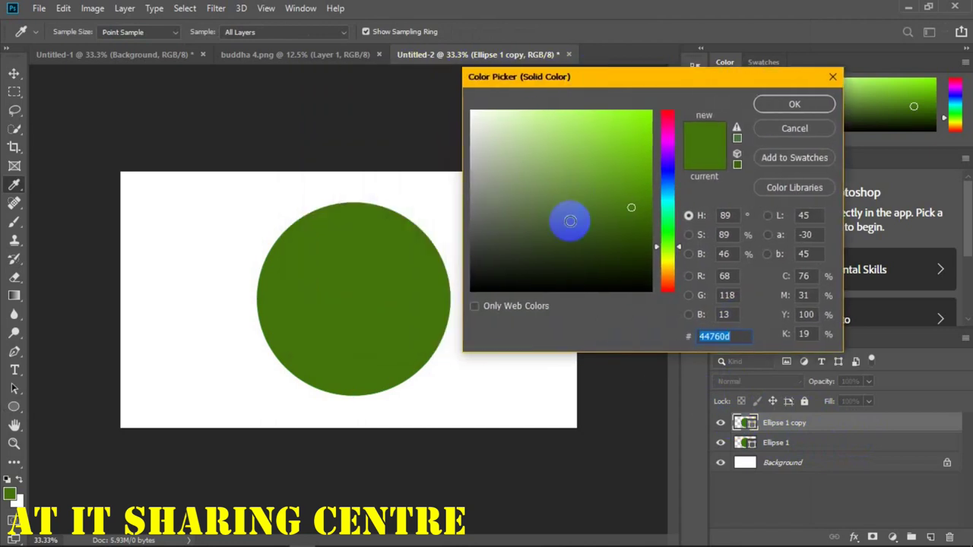
{"action": "left_click", "coordinate": [484, 129]}
{"action": "left_click_drag", "start_coordinate": [484, 129], "coordinate": [472, 113]}
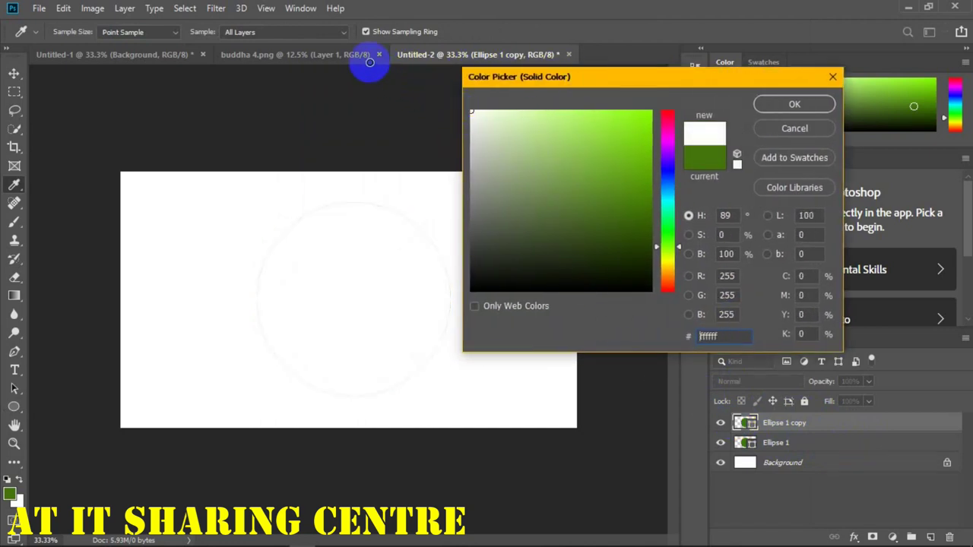
{"action": "left_click", "coordinate": [798, 103]}
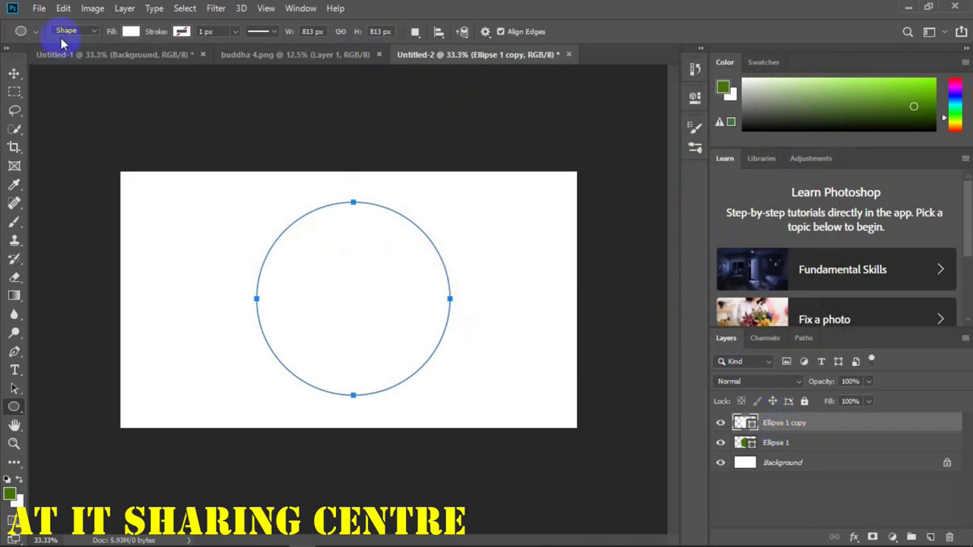
{"action": "left_click", "coordinate": [64, 9]}
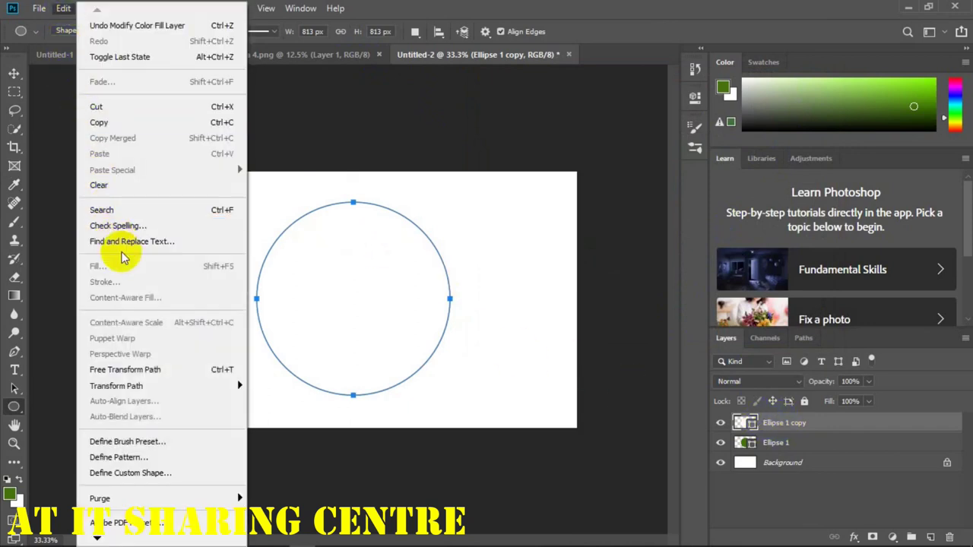
Step: Scale the white circle copy down to about 73% (597 px), leaving a green ring
{"action": "left_click", "coordinate": [220, 370]}
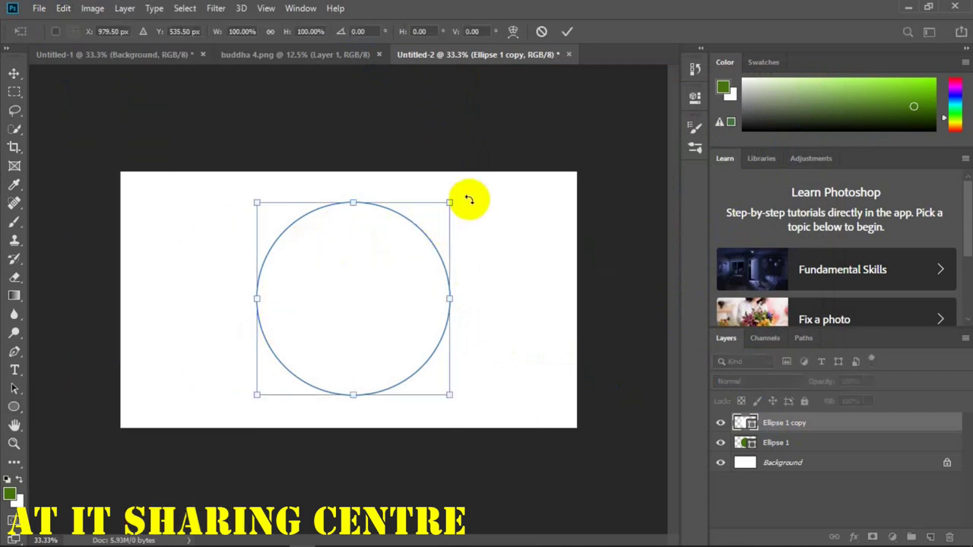
{"action": "left_click_drag", "start_coordinate": [449, 202], "coordinate": [419, 224]}
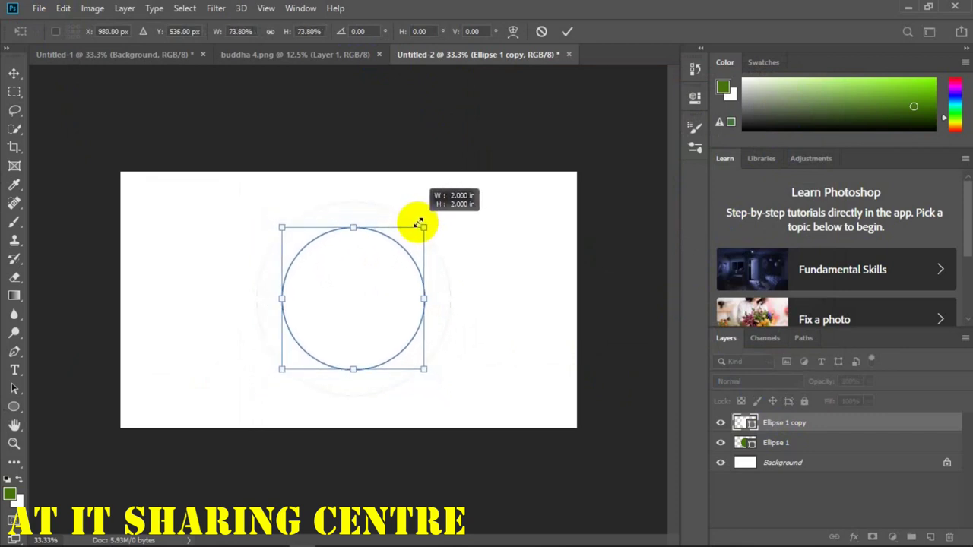
{"action": "left_click_drag", "start_coordinate": [419, 223], "coordinate": [419, 224]}
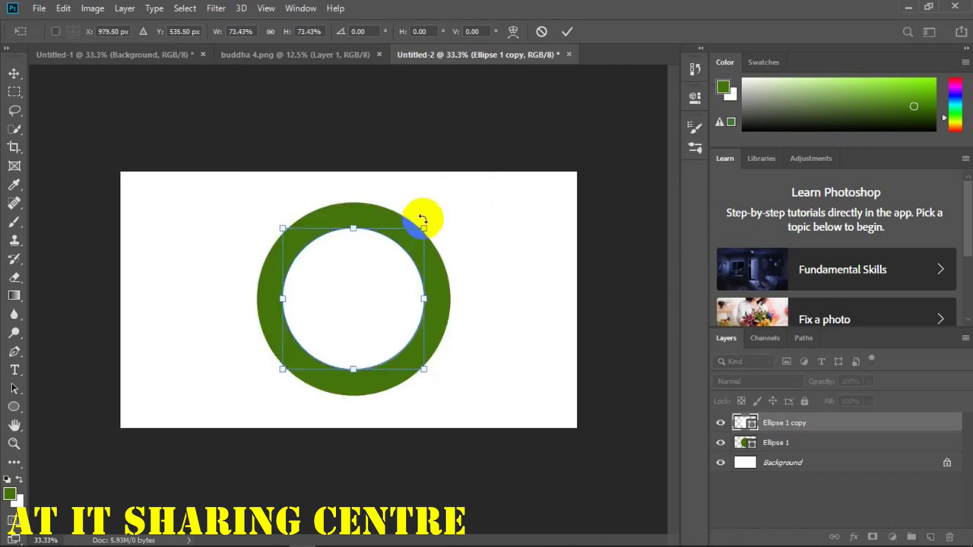
{"action": "left_click", "coordinate": [567, 32]}
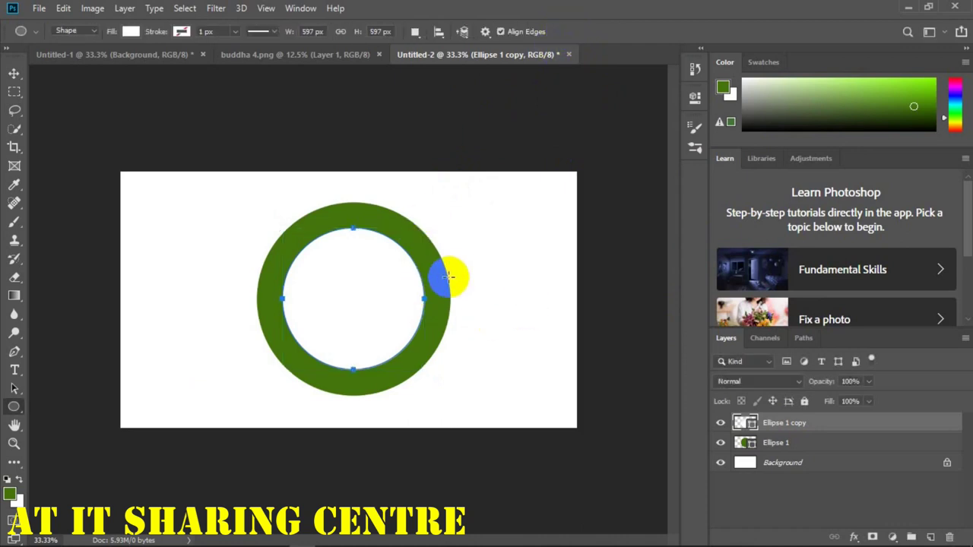
{"action": "left_click", "coordinate": [600, 385]}
{"action": "left_click", "coordinate": [799, 430]}
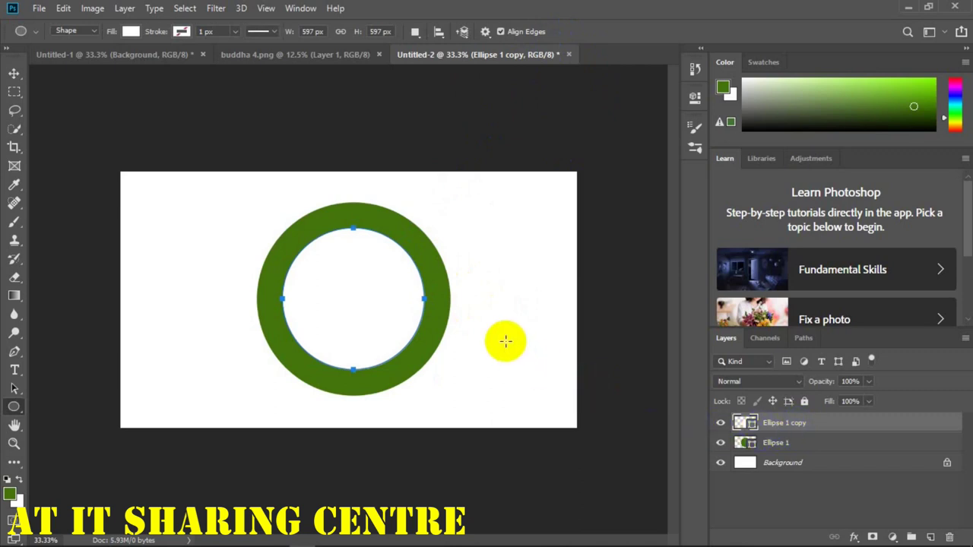
{"action": "left_click", "coordinate": [15, 372]}
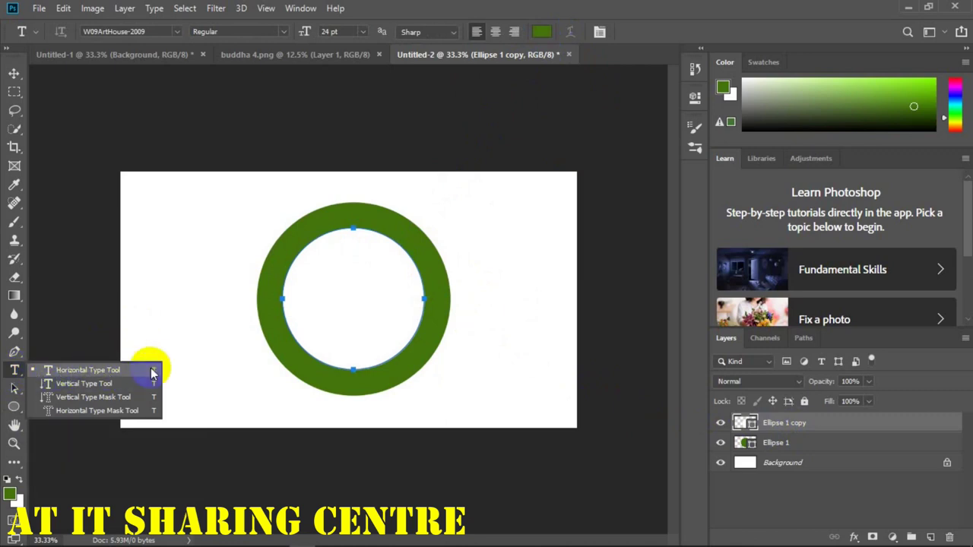
{"action": "left_click", "coordinate": [103, 371]}
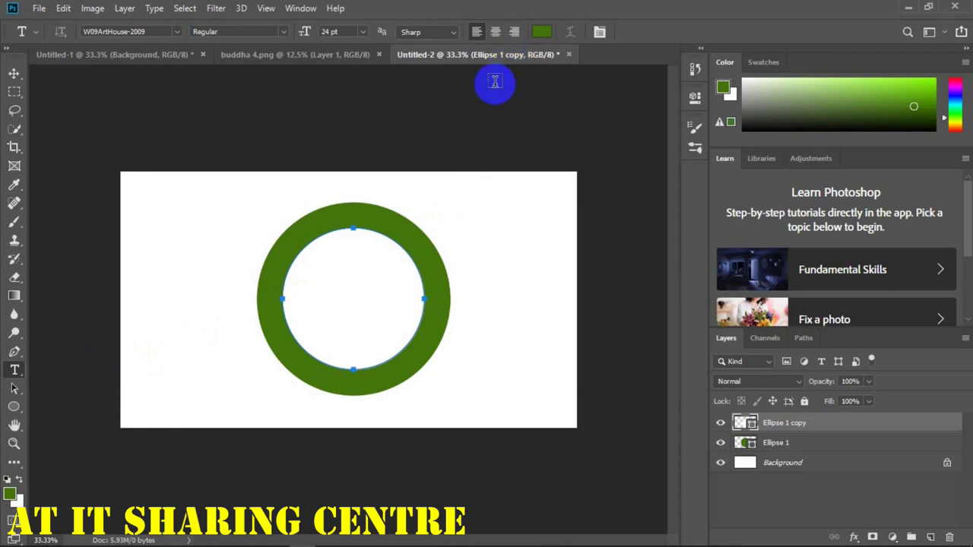
{"action": "left_click", "coordinate": [351, 200]}
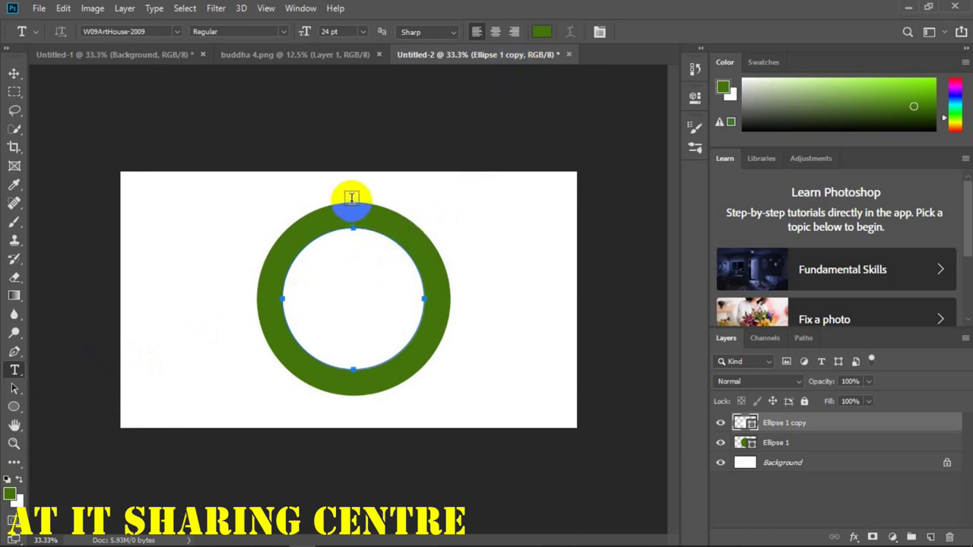
{"action": "left_click", "coordinate": [352, 223]}
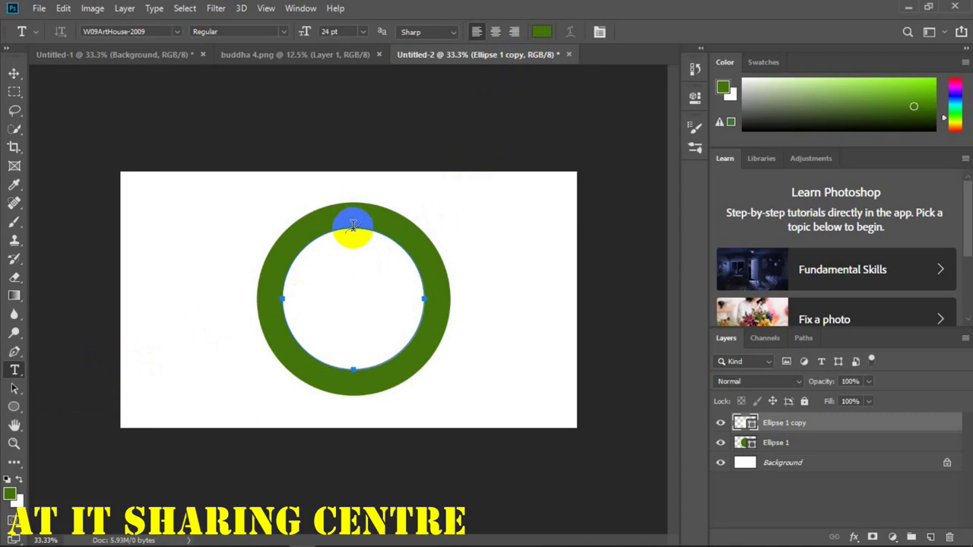
{"action": "left_click", "coordinate": [352, 225]}
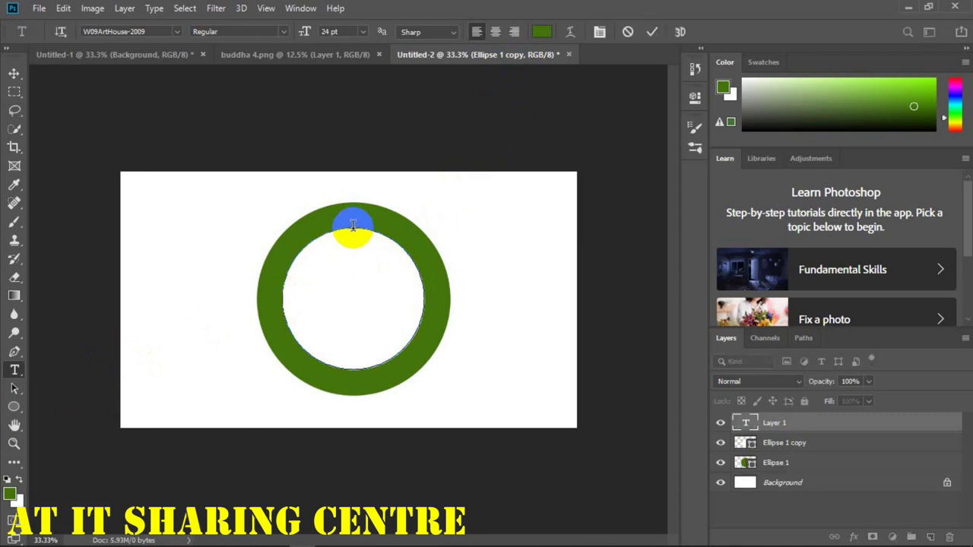
{"action": "left_click", "coordinate": [360, 229]}
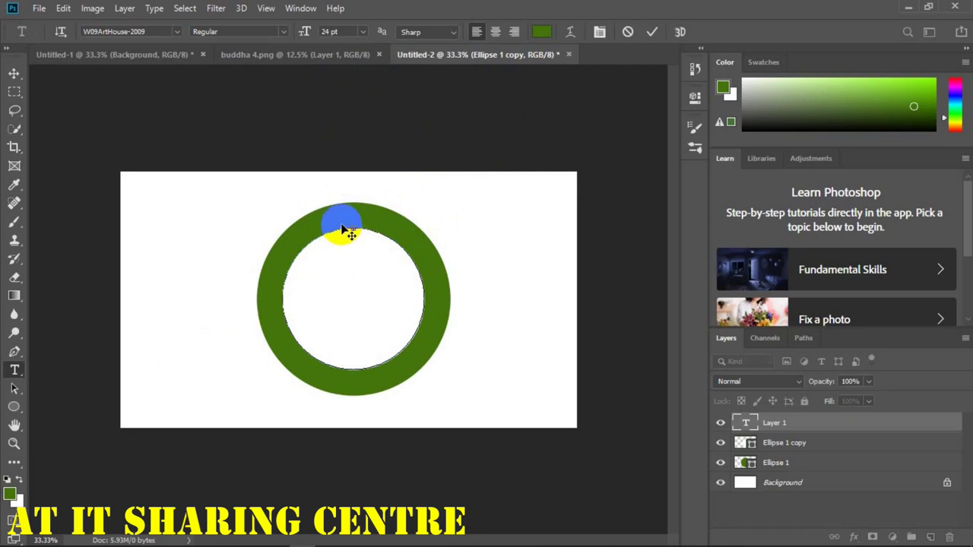
{"action": "left_click", "coordinate": [628, 31]}
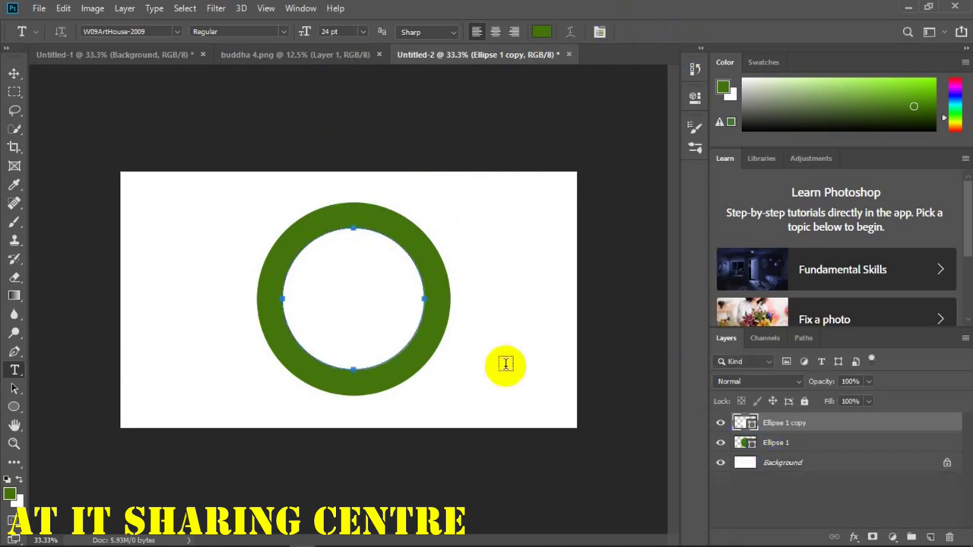
{"action": "left_click", "coordinate": [353, 228]}
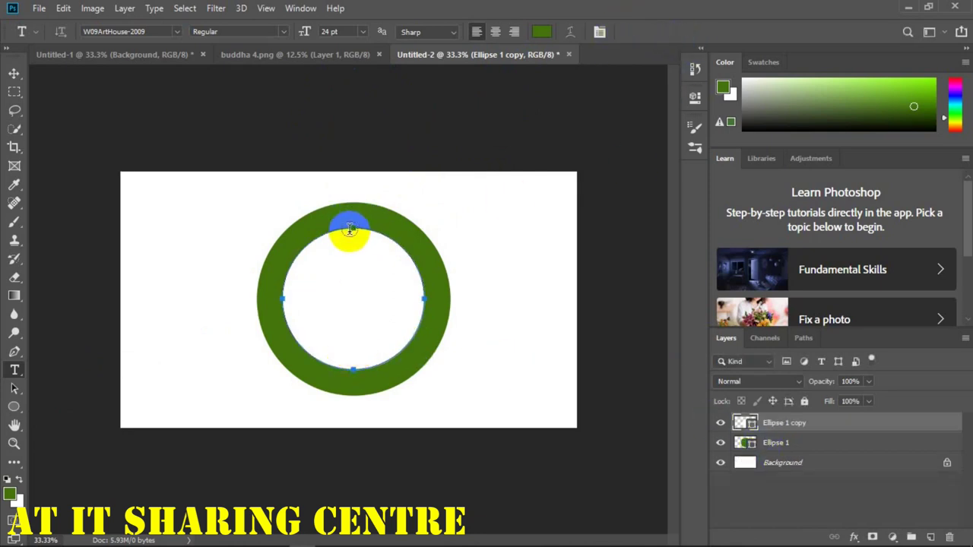
Step: Type 30 pt Myanmar text along the inner circle path and commit it
{"action": "left_click", "coordinate": [364, 32]}
{"action": "left_click", "coordinate": [342, 171]}
{"action": "left_click", "coordinate": [352, 225]}
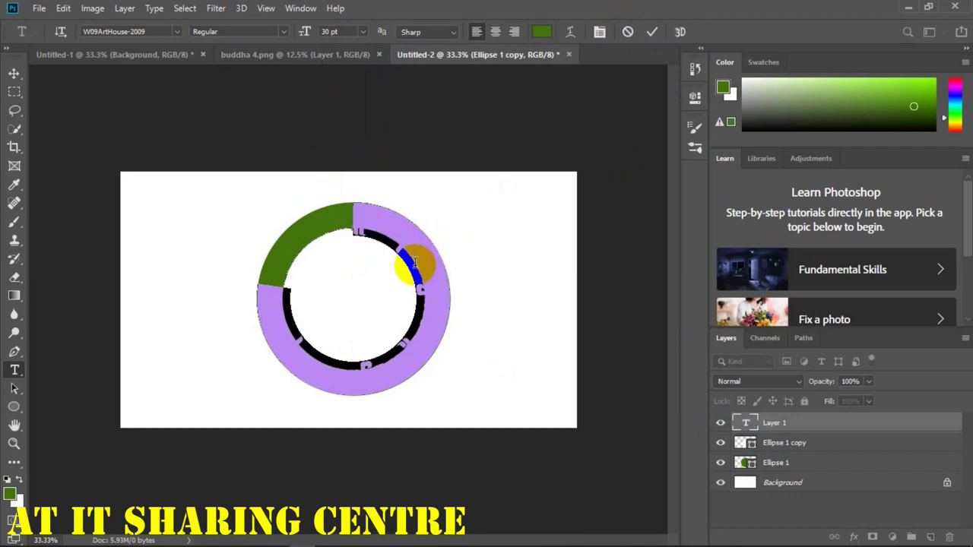
{"action": "key", "text": "BackSpace"}
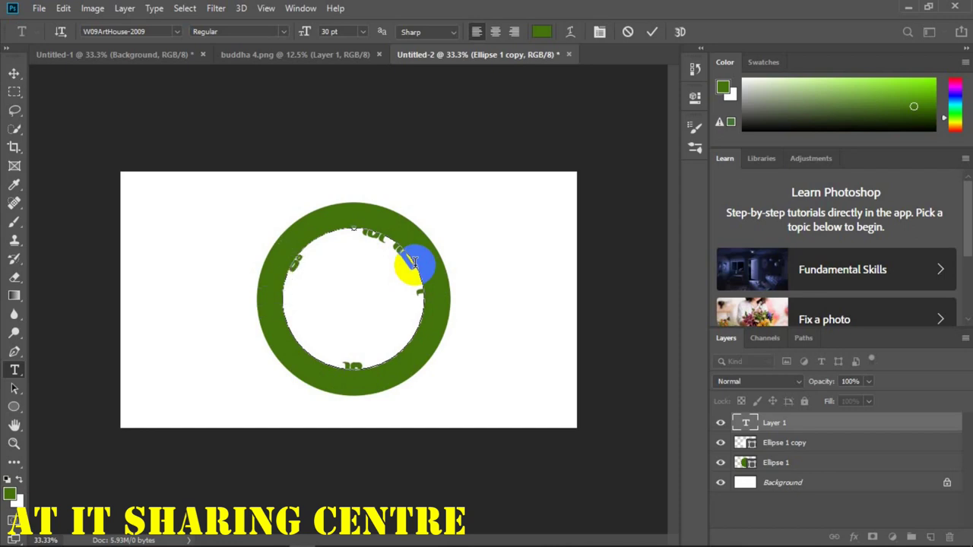
{"action": "left_click", "coordinate": [653, 32]}
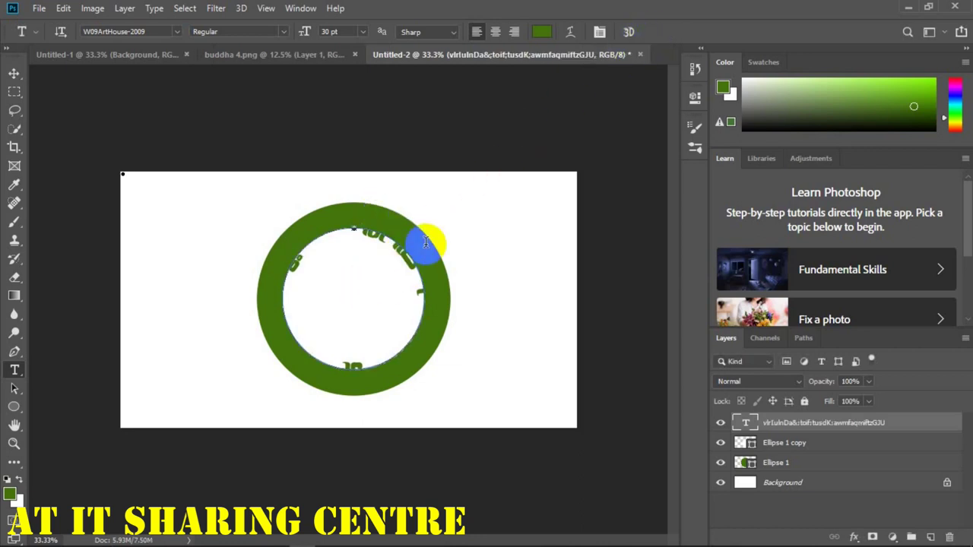
{"action": "right_click", "coordinate": [386, 236]}
{"action": "left_click", "coordinate": [409, 189]}
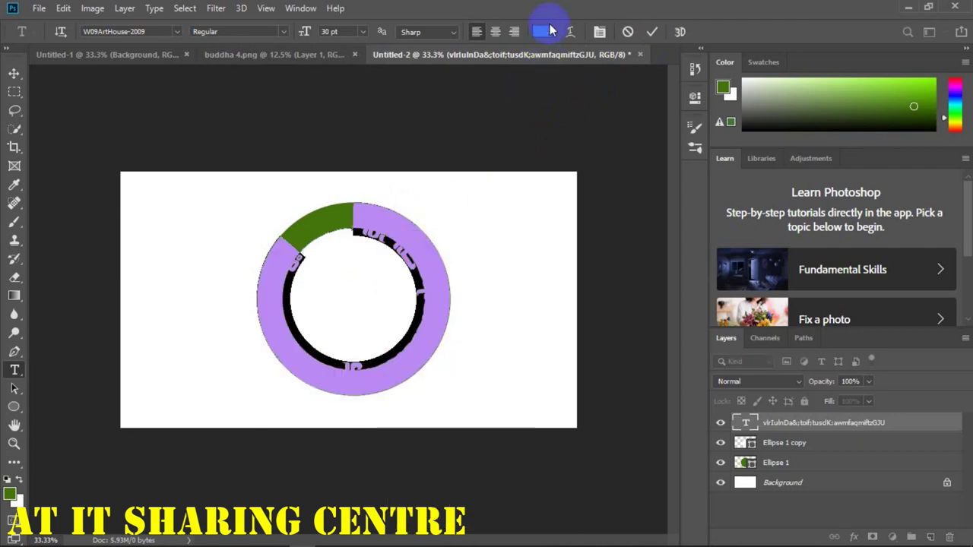
Step: Colour the selected ring lettering white (#ffffff) and commit it
{"action": "left_click", "coordinate": [541, 31]}
{"action": "left_click", "coordinate": [515, 163]}
{"action": "left_click_drag", "start_coordinate": [515, 163], "coordinate": [428, 86]}
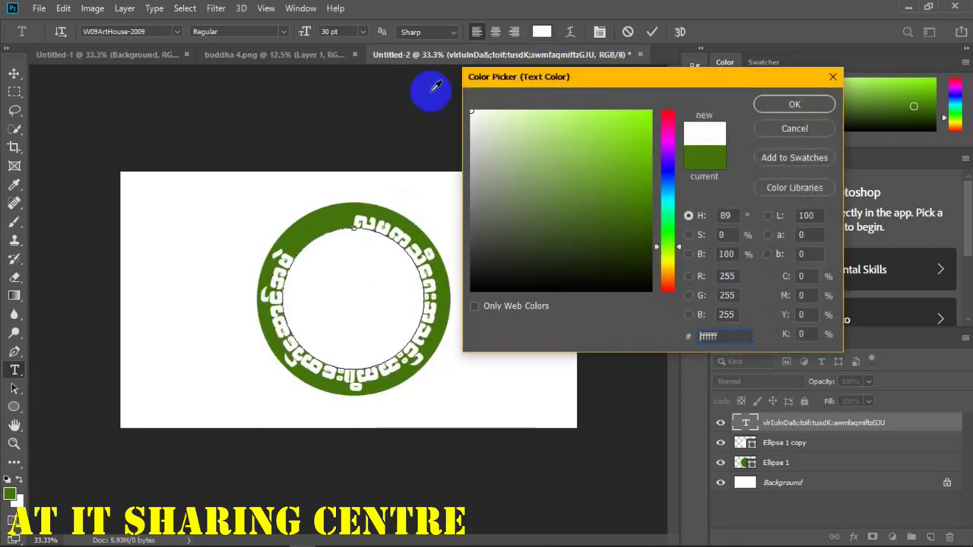
{"action": "left_click", "coordinate": [774, 105]}
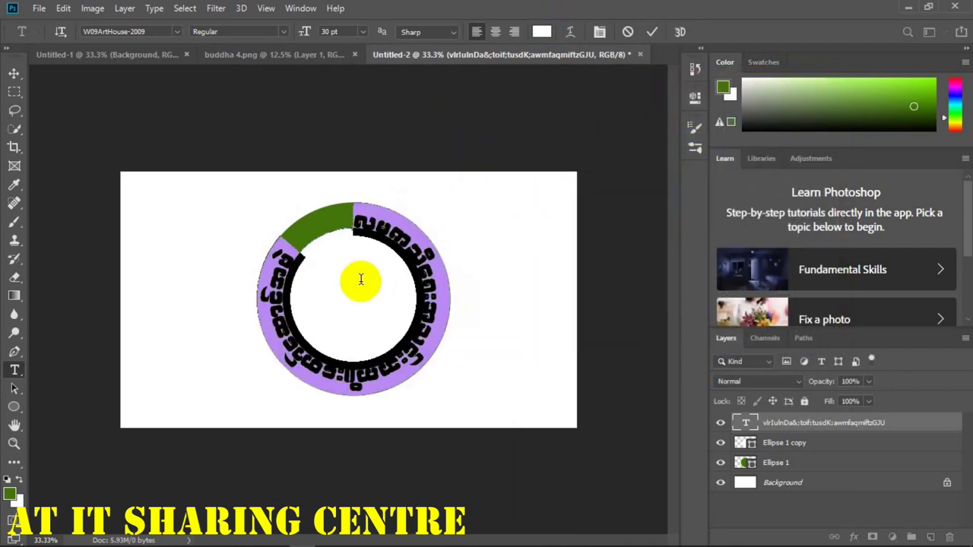
{"action": "left_click", "coordinate": [651, 31]}
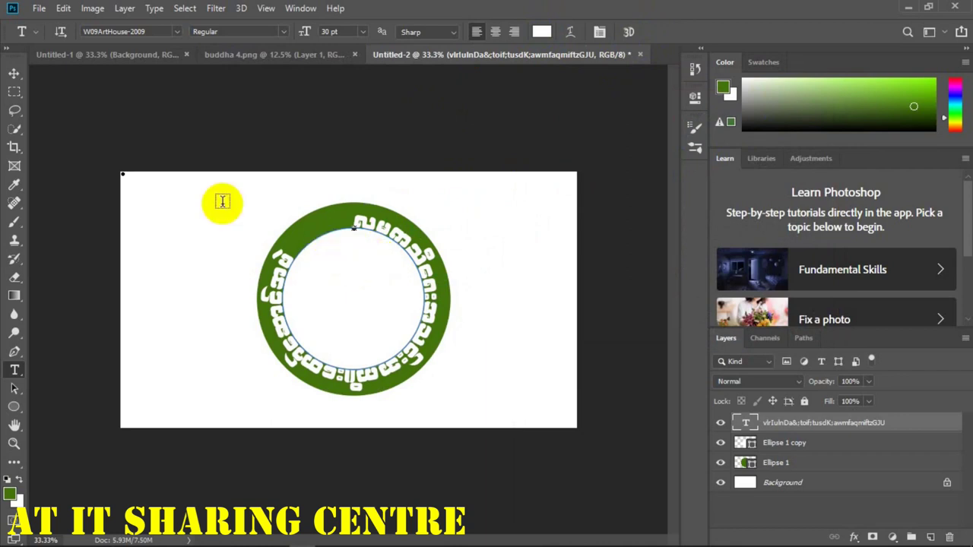
{"action": "left_click", "coordinate": [63, 8]}
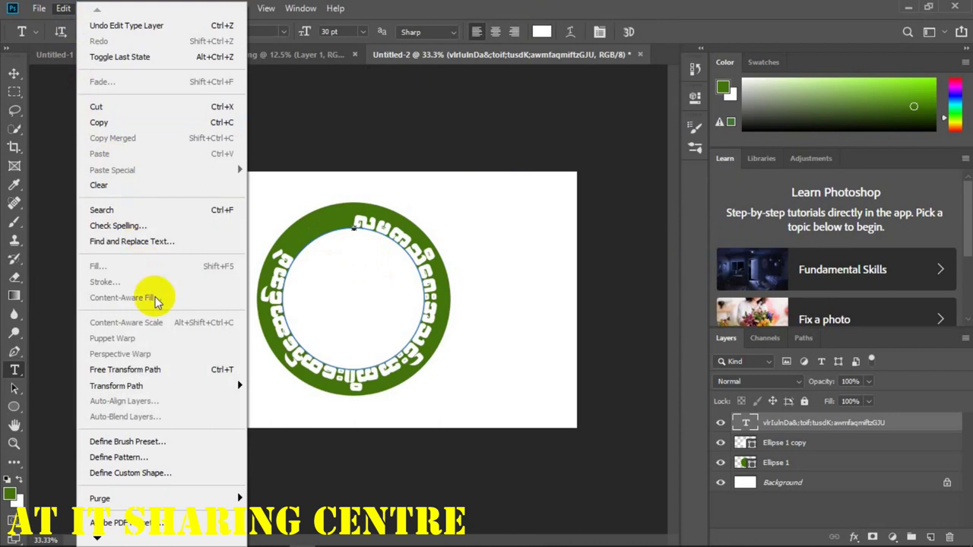
Step: Scale the circular text path up to about 118% so the lettering sits in the band
{"action": "left_click", "coordinate": [214, 372]}
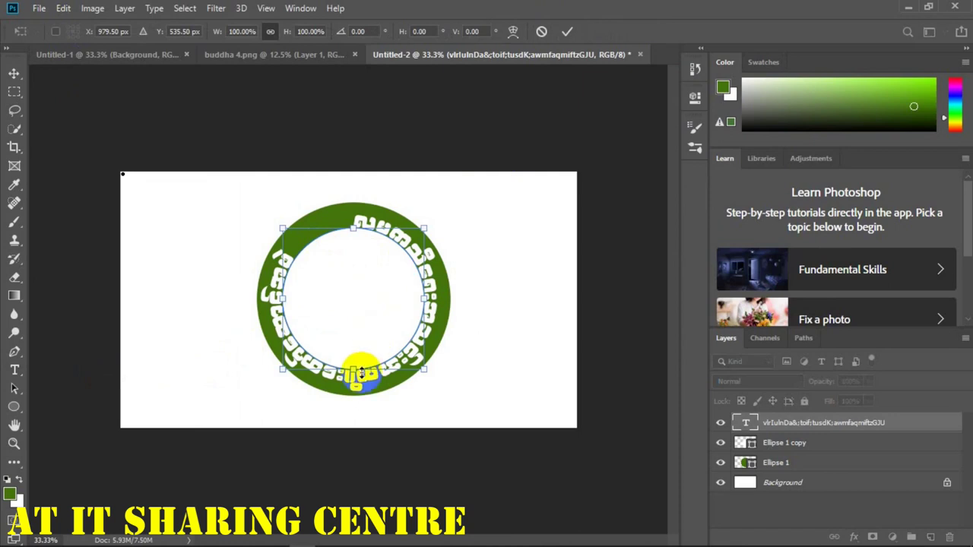
{"action": "left_click_drag", "start_coordinate": [393, 251], "coordinate": [425, 228]}
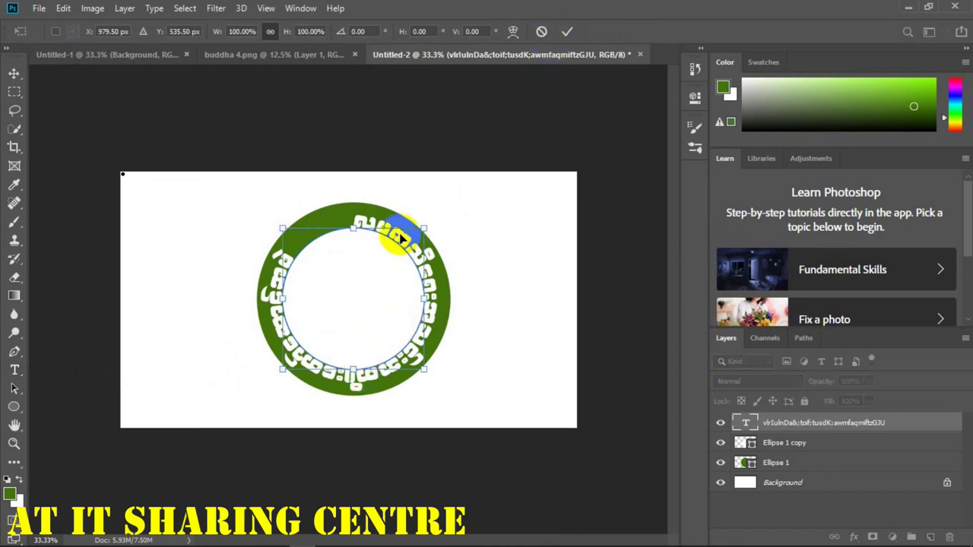
{"action": "left_click_drag", "start_coordinate": [424, 229], "coordinate": [411, 241]}
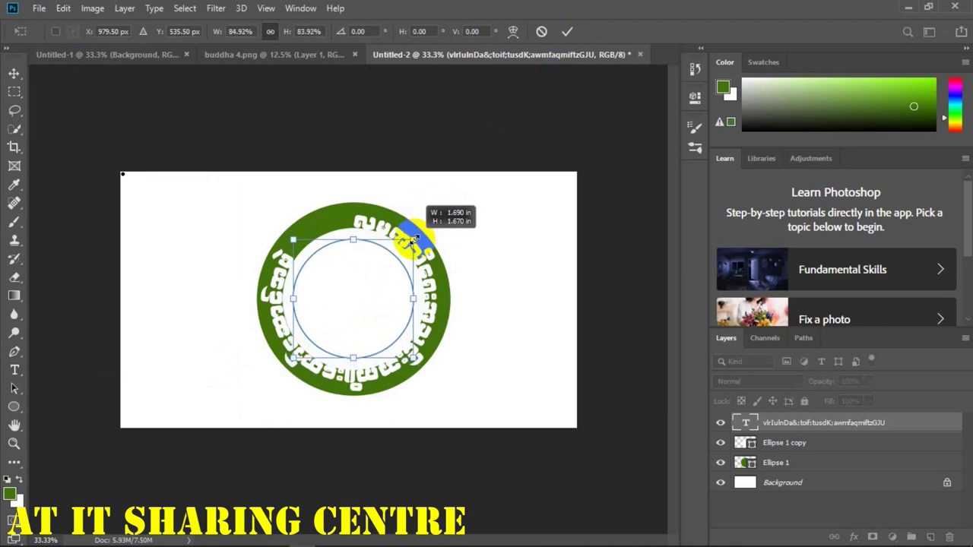
{"action": "left_click_drag", "start_coordinate": [412, 240], "coordinate": [441, 213]}
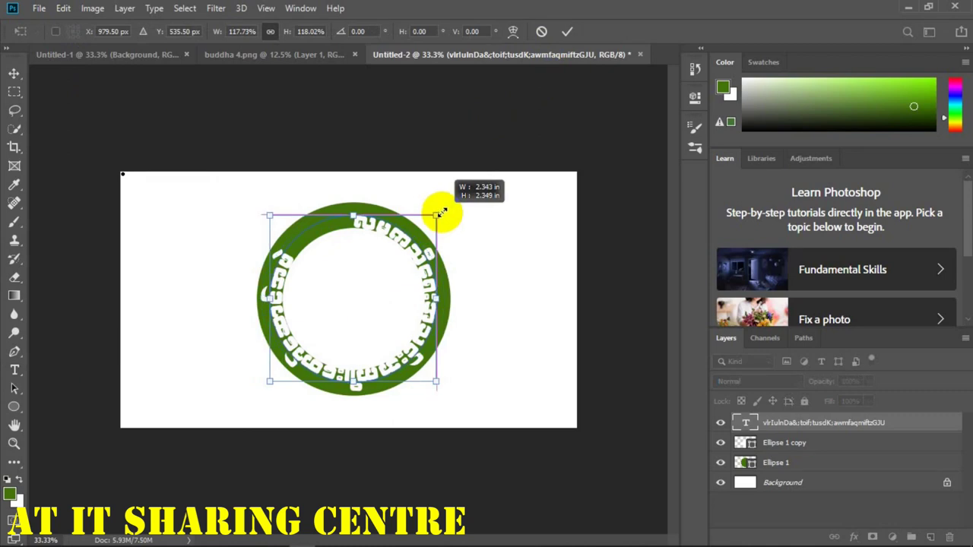
{"action": "left_click", "coordinate": [566, 31]}
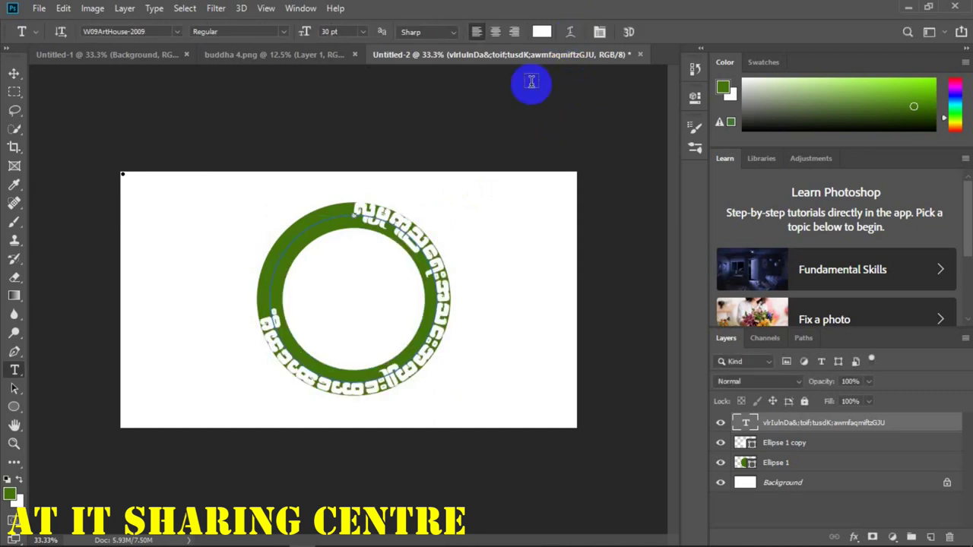
Step: Select all the ring text and set it to 18 pt
{"action": "double_click", "coordinate": [390, 236]}
{"action": "left_click_drag", "start_coordinate": [390, 235], "coordinate": [387, 220]}
{"action": "right_click", "coordinate": [387, 222]}
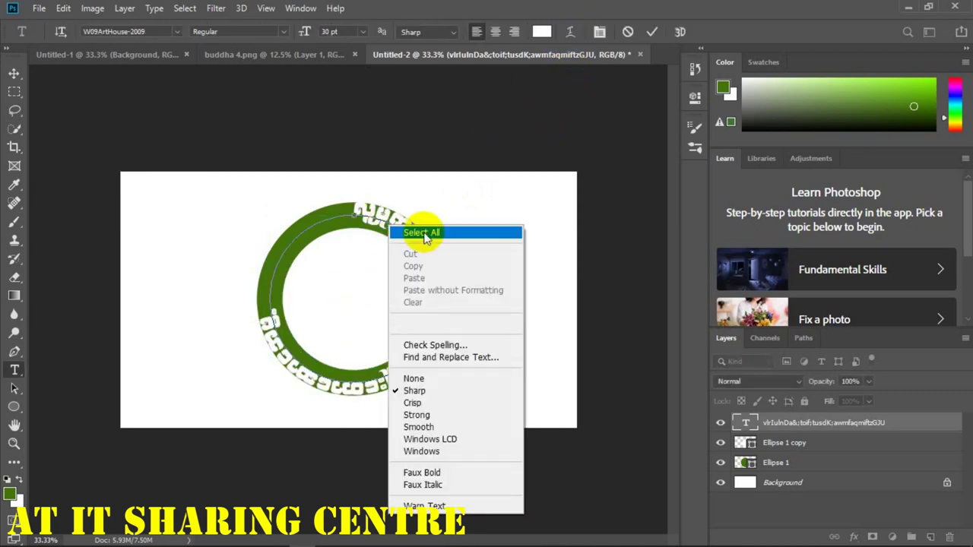
{"action": "left_click", "coordinate": [488, 231]}
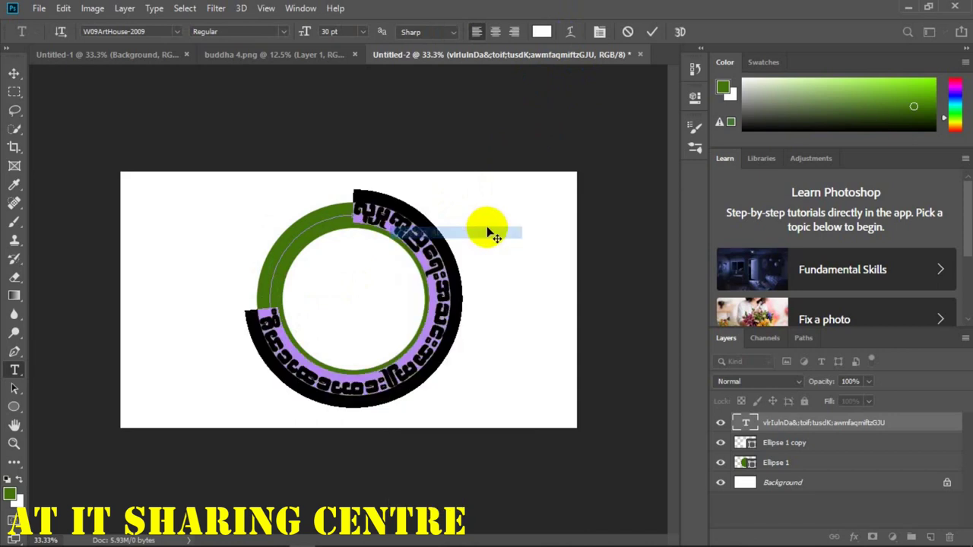
{"action": "left_click", "coordinate": [361, 32]}
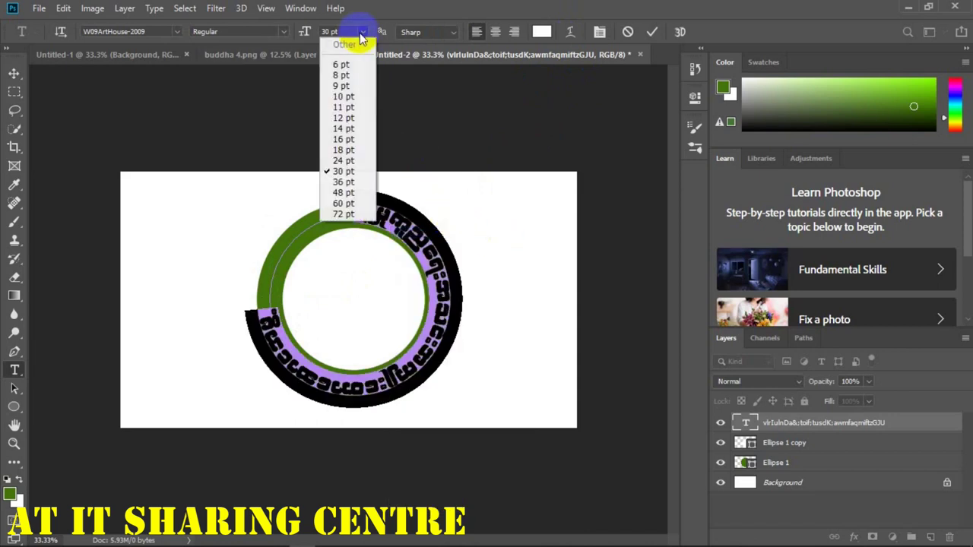
{"action": "left_click", "coordinate": [343, 149]}
Step: Reselect the ring text, change it to 24 pt, and commit
{"action": "left_click_drag", "start_coordinate": [380, 197], "coordinate": [400, 230]}
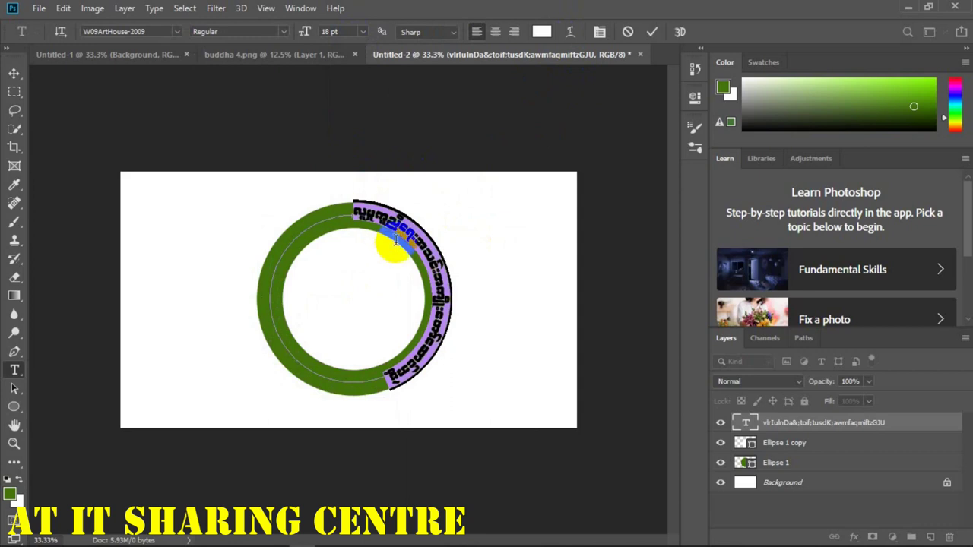
{"action": "right_click", "coordinate": [400, 229]}
{"action": "left_click", "coordinate": [415, 236]}
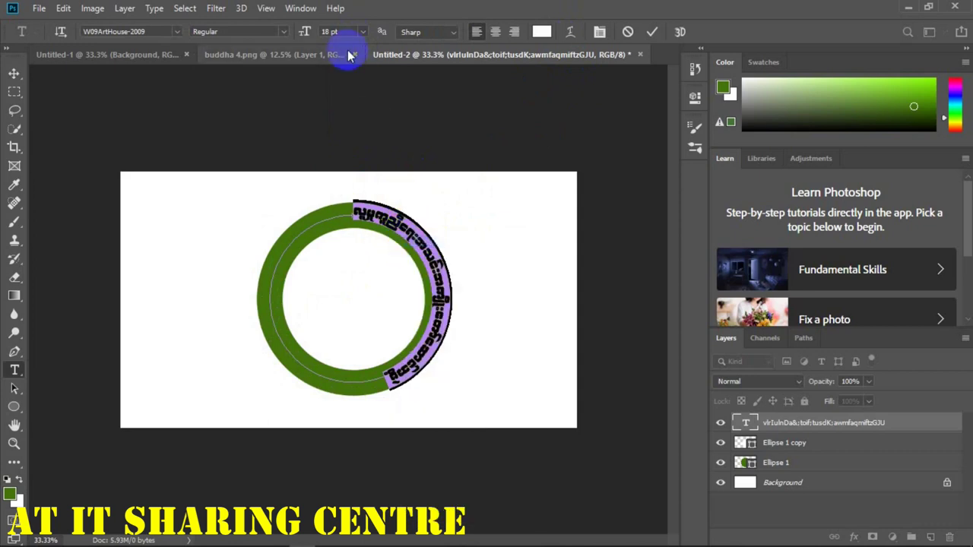
{"action": "left_click", "coordinate": [362, 32]}
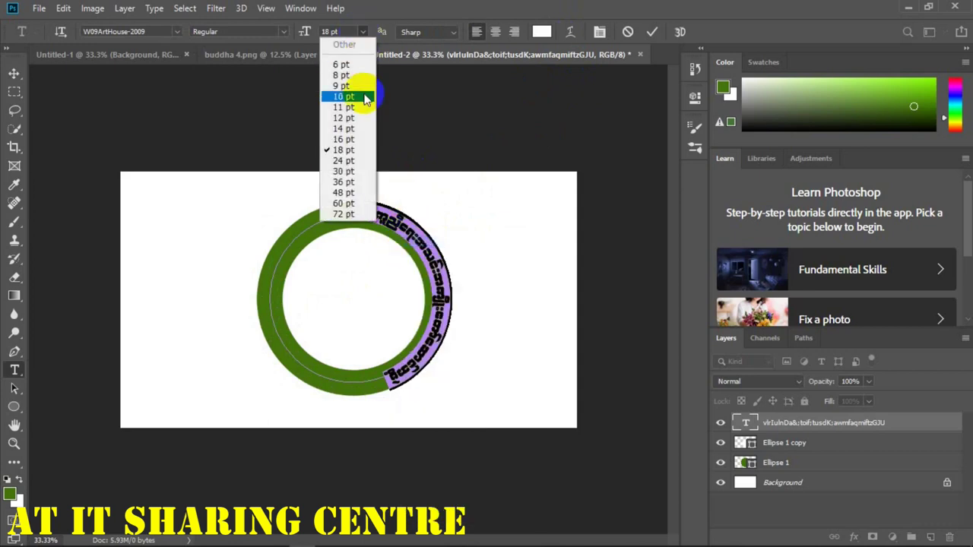
{"action": "left_click", "coordinate": [344, 160]}
{"action": "left_click", "coordinate": [652, 30]}
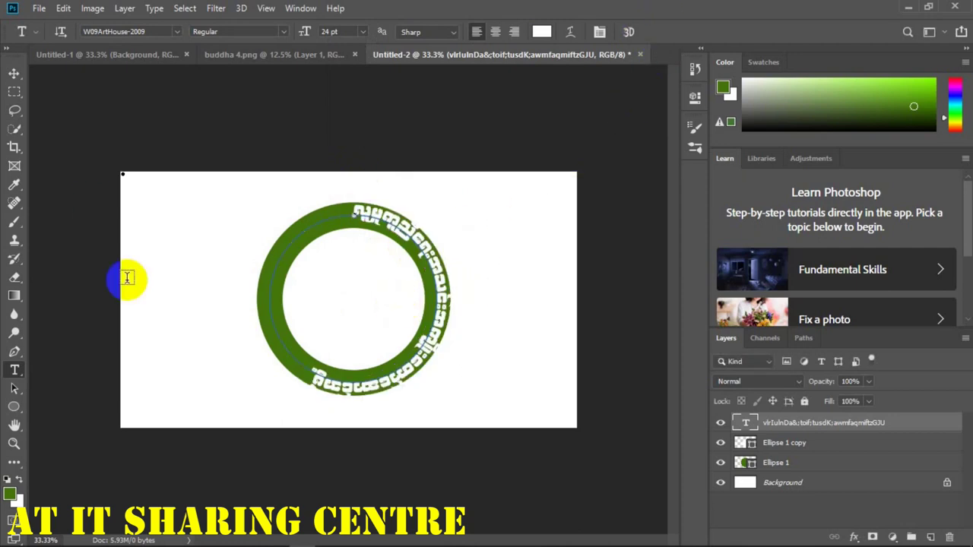
{"action": "left_click", "coordinate": [63, 9]}
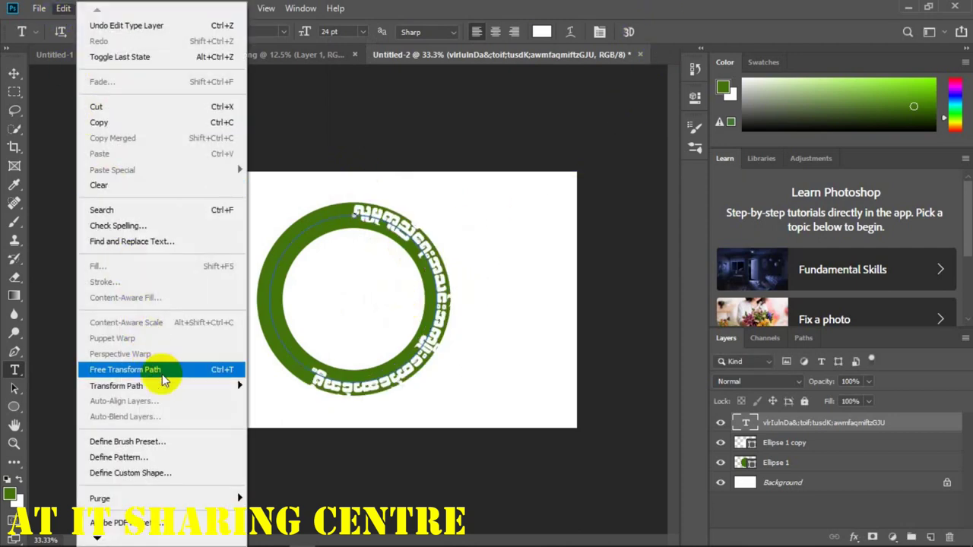
Step: Rotate the text ring counter-clockwise in two transforms, about -45° then 30°
{"action": "left_click", "coordinate": [231, 369]}
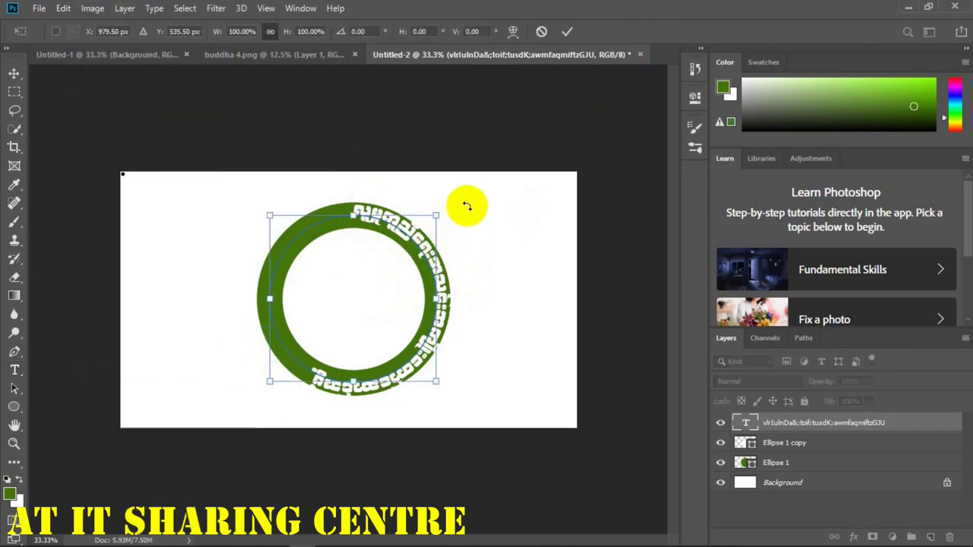
{"action": "left_click_drag", "start_coordinate": [467, 202], "coordinate": [384, 186]}
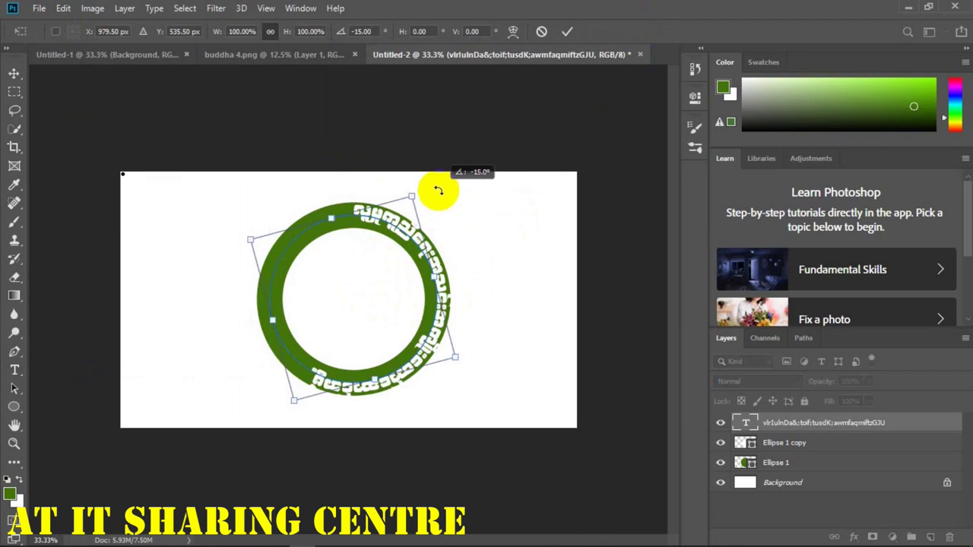
{"action": "mouse_move", "coordinate": [384, 186]}
{"action": "left_mouse_down"}
{"action": "mouse_move", "coordinate": [355, 180]}
{"action": "mouse_move", "coordinate": [449, 187]}
{"action": "left_mouse_up"}
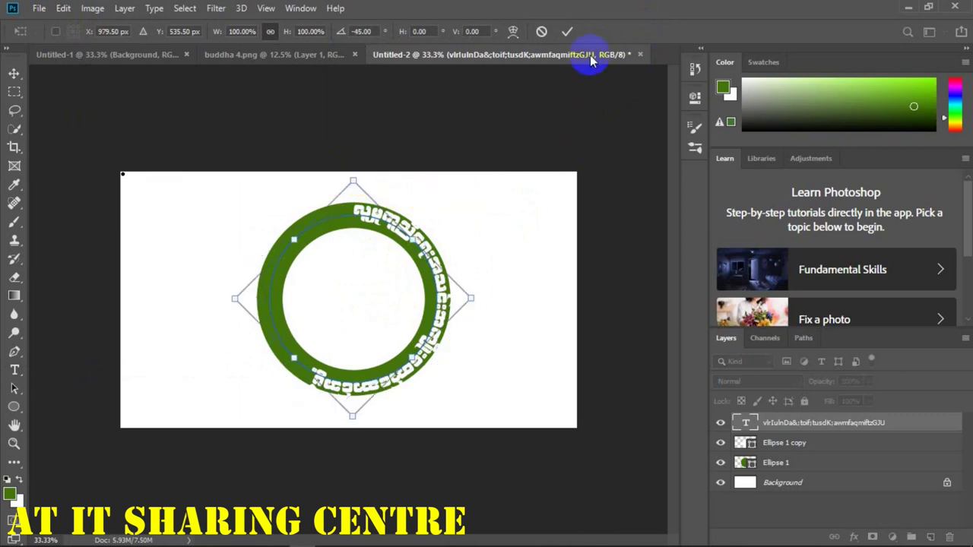
{"action": "left_click", "coordinate": [567, 31]}
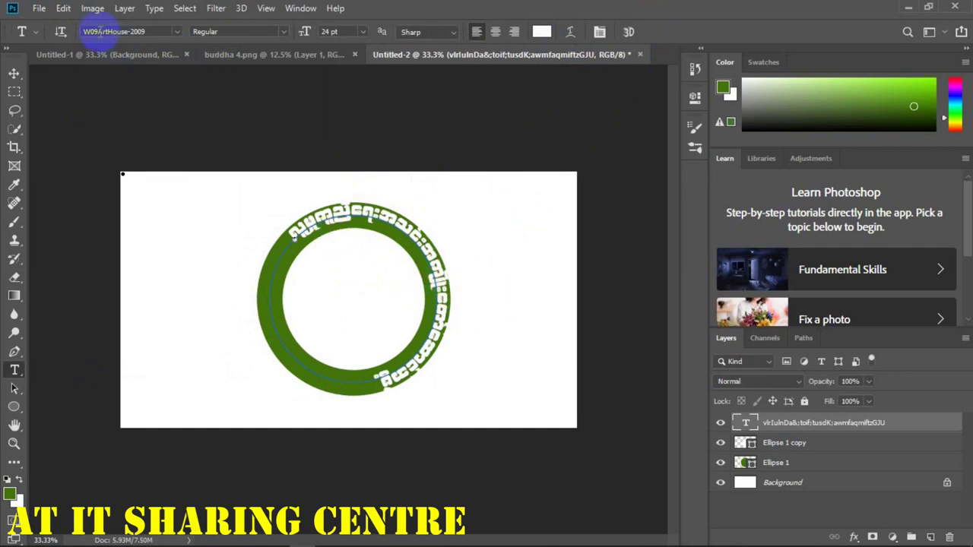
{"action": "left_click", "coordinate": [65, 9]}
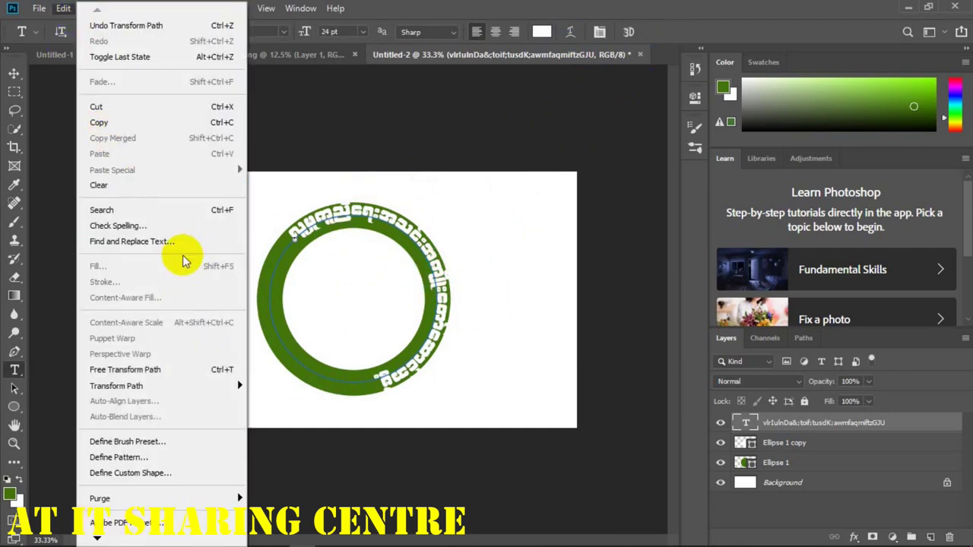
{"action": "left_click", "coordinate": [205, 376]}
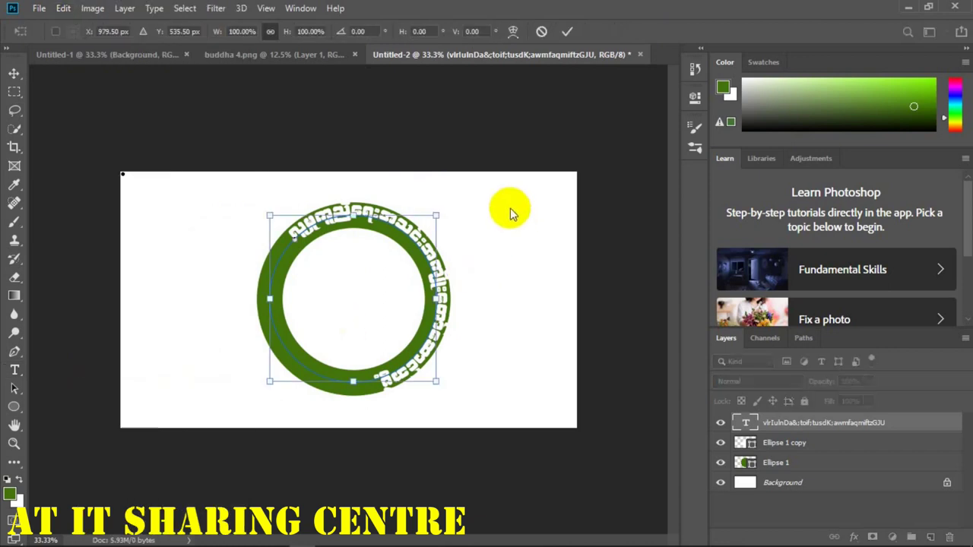
{"action": "left_click_drag", "start_coordinate": [459, 210], "coordinate": [399, 173]}
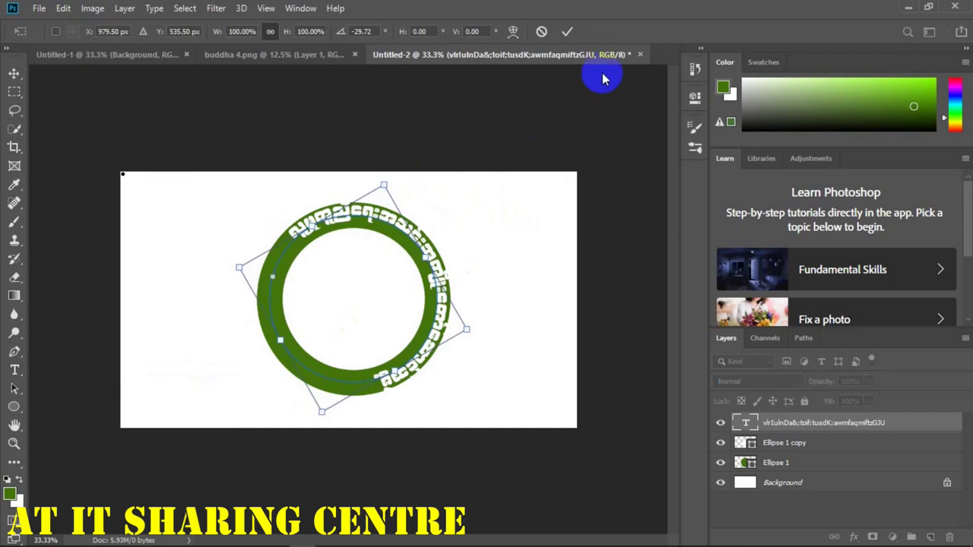
{"action": "left_click", "coordinate": [567, 31]}
Step: Fine-tune the text ring with two smaller counter-clockwise turns of about 14° and less
{"action": "left_click", "coordinate": [415, 299]}
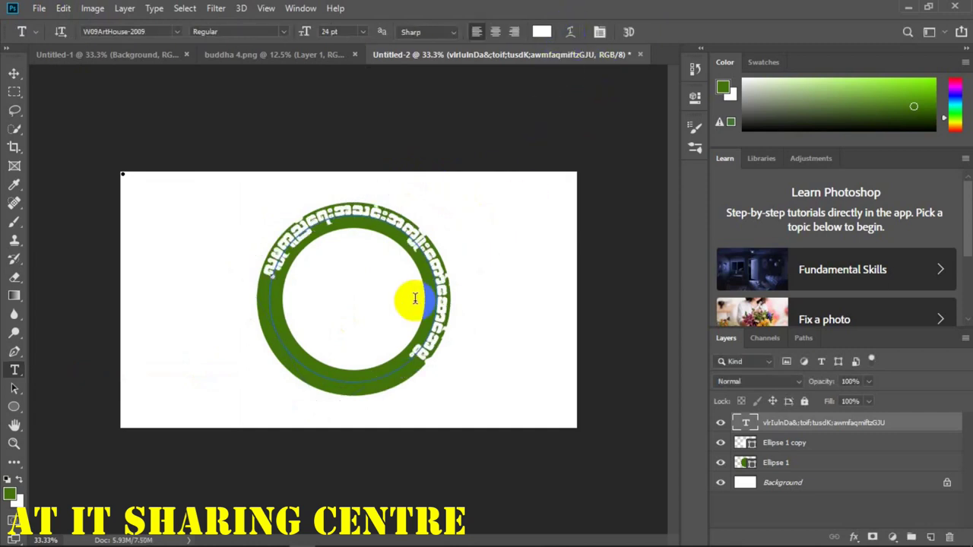
{"action": "key", "text": "ctrl+t"}
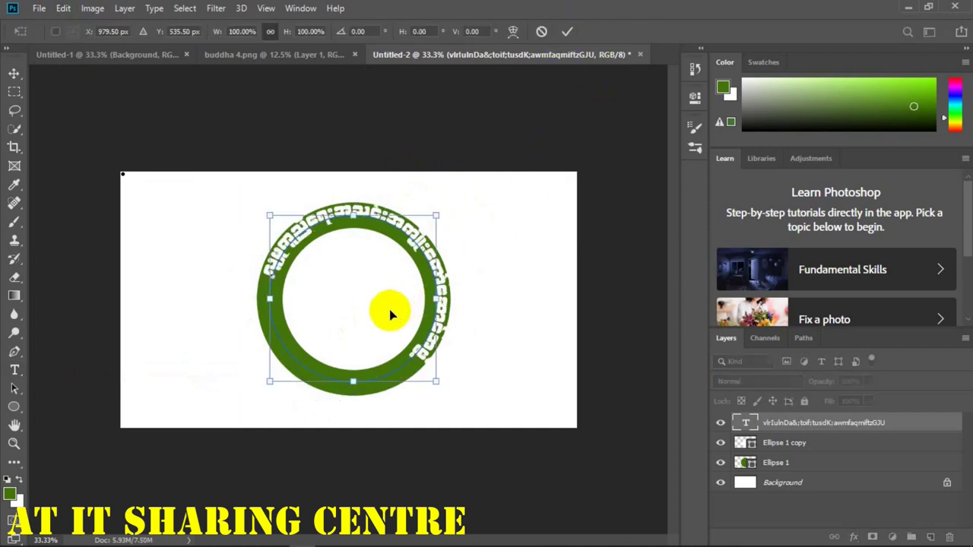
{"action": "left_click_drag", "start_coordinate": [490, 210], "coordinate": [461, 187]}
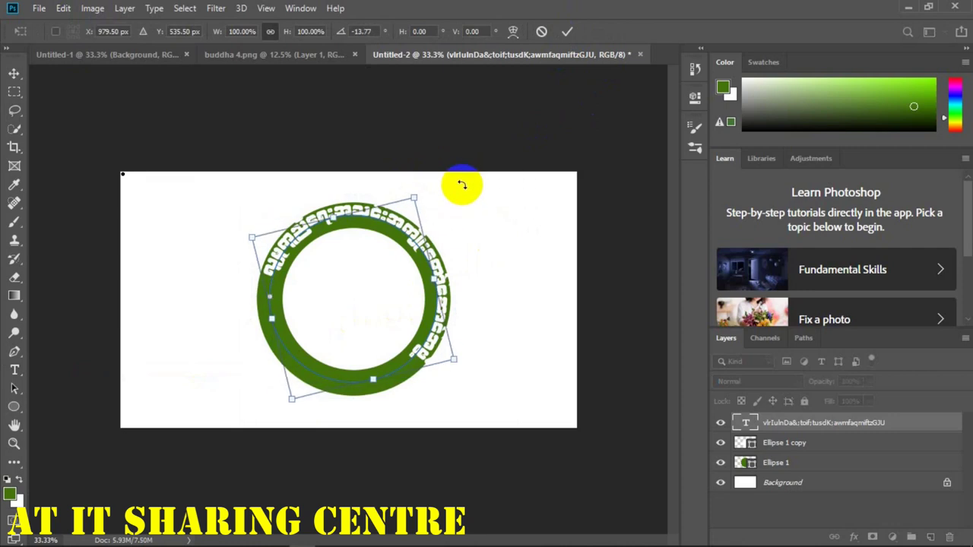
{"action": "left_click", "coordinate": [569, 32]}
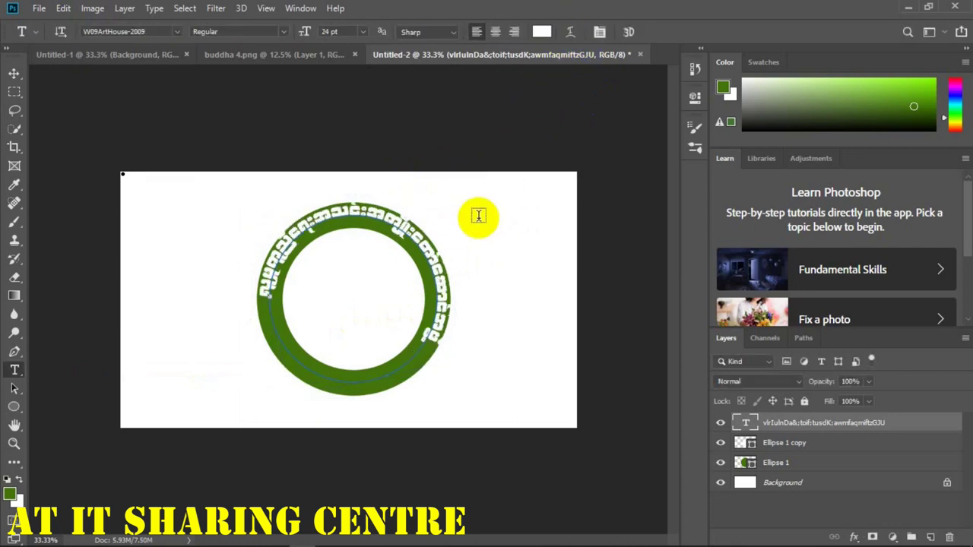
{"action": "key", "text": "ctrl+t"}
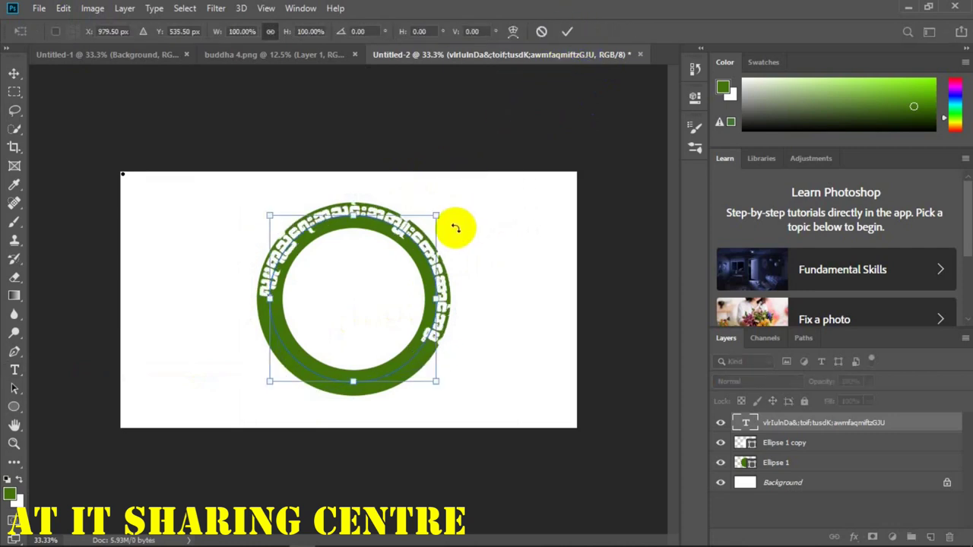
{"action": "left_click_drag", "start_coordinate": [452, 207], "coordinate": [432, 196]}
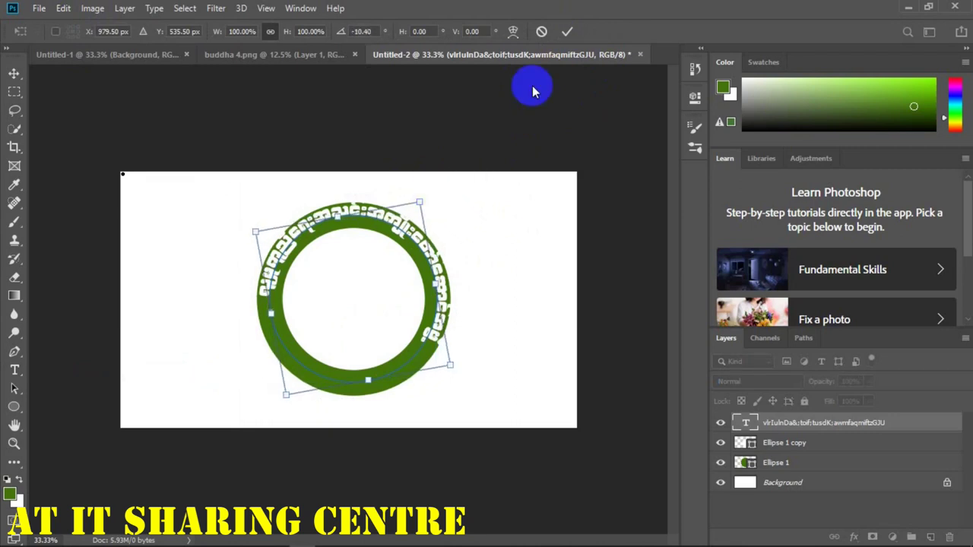
{"action": "left_click", "coordinate": [568, 31]}
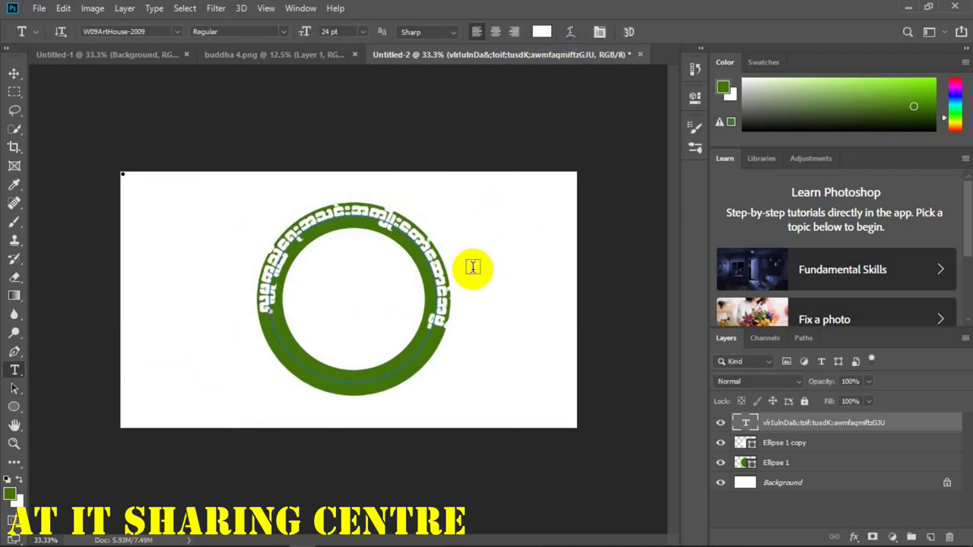
{"action": "double_click", "coordinate": [429, 278]}
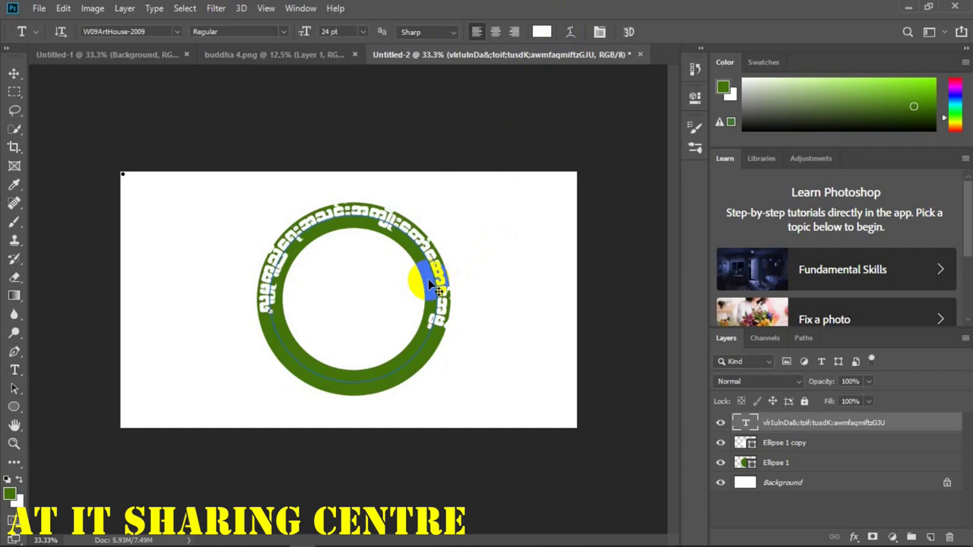
Step: Scale the Myanmar text ring down to about 93%
{"action": "key", "text": "ctrl+t"}
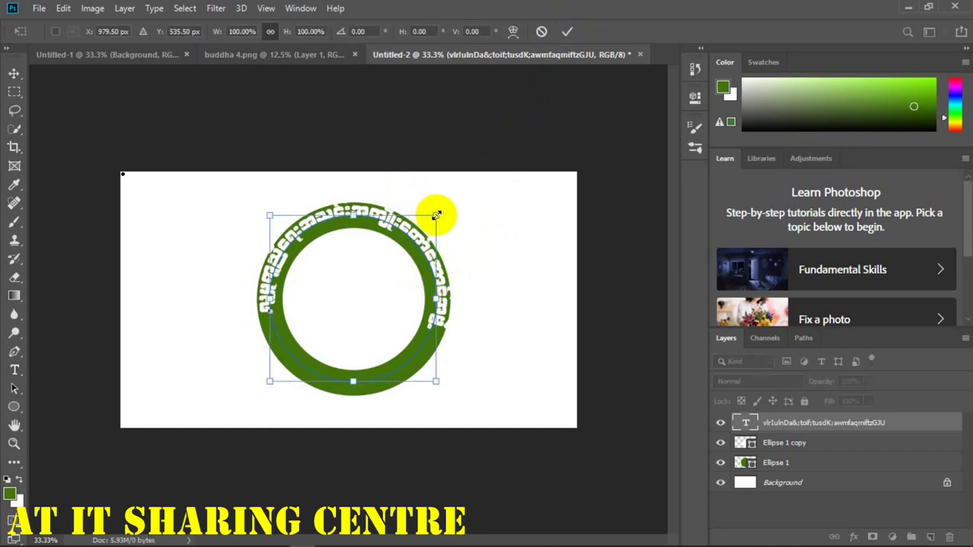
{"action": "left_click_drag", "start_coordinate": [437, 216], "coordinate": [427, 223]}
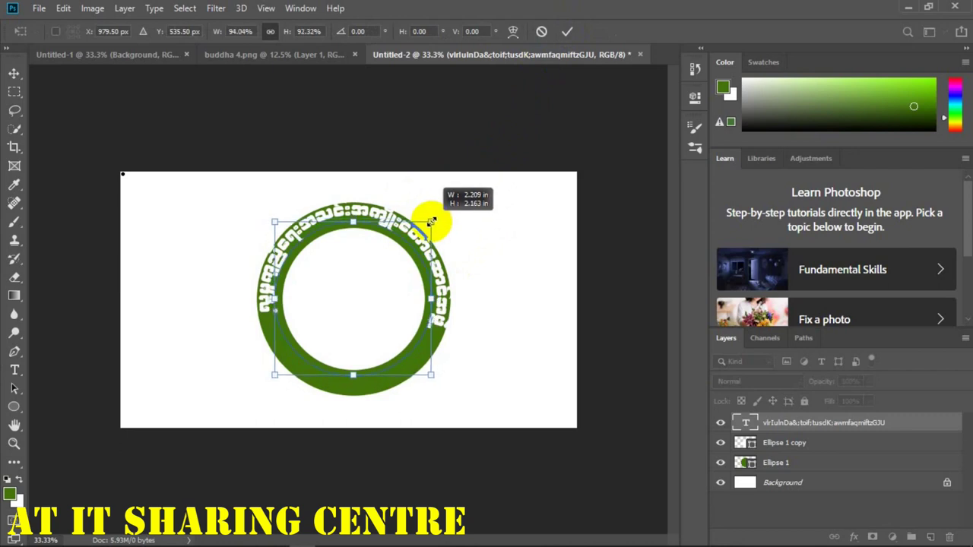
{"action": "left_click_drag", "start_coordinate": [427, 224], "coordinate": [430, 219]}
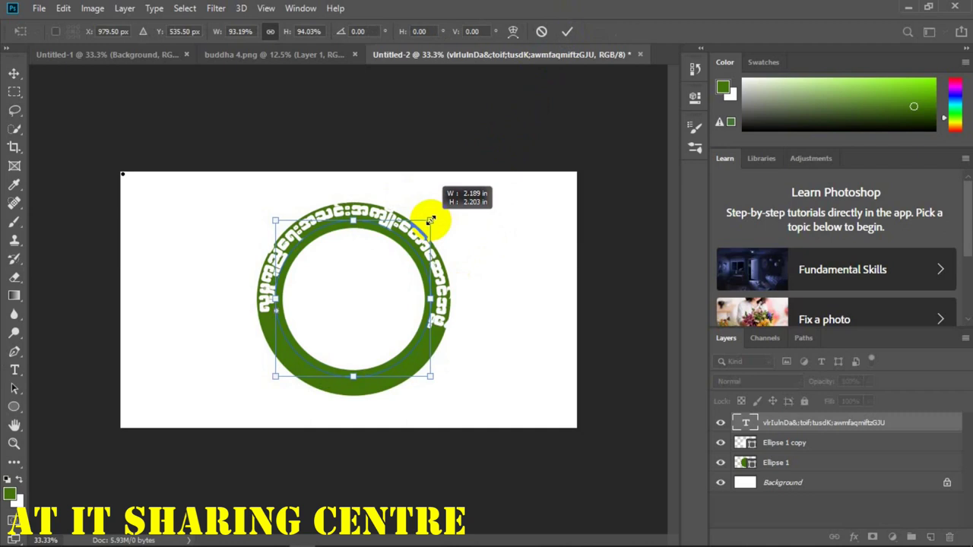
{"action": "left_click", "coordinate": [567, 32]}
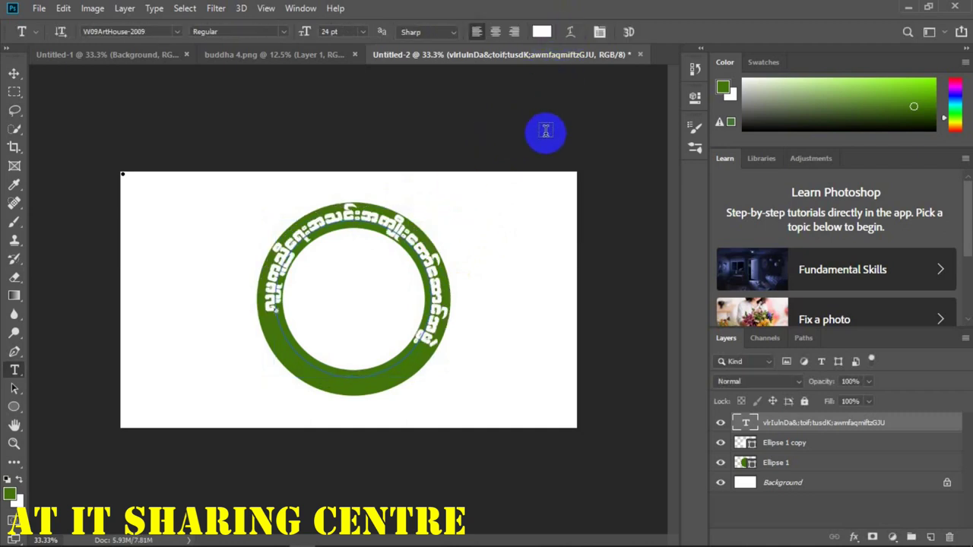
Step: Rotate the text ring counter-clockwise in small steps of about 4°, 4.5° and 1.6°
{"action": "left_click_drag", "start_coordinate": [441, 294], "coordinate": [456, 298]}
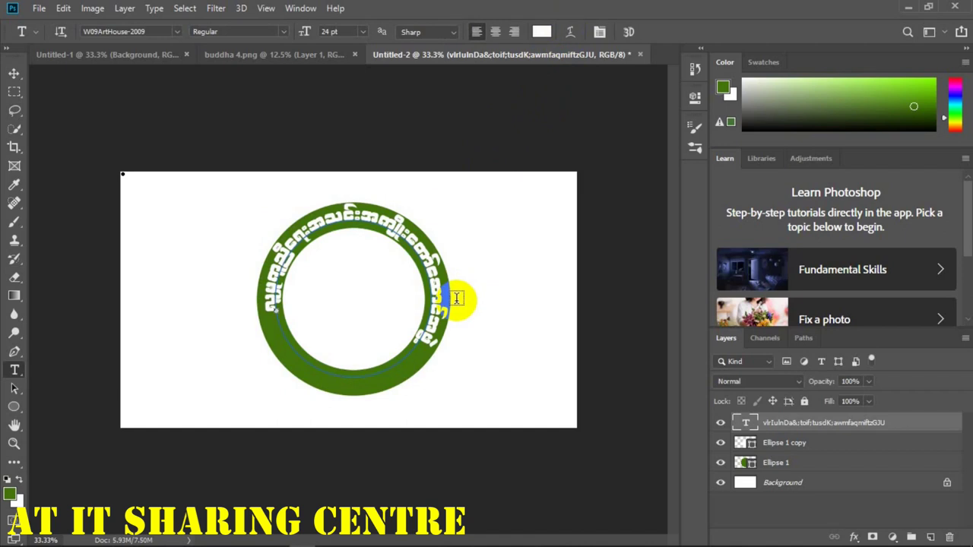
{"action": "key", "text": "ctrl+t"}
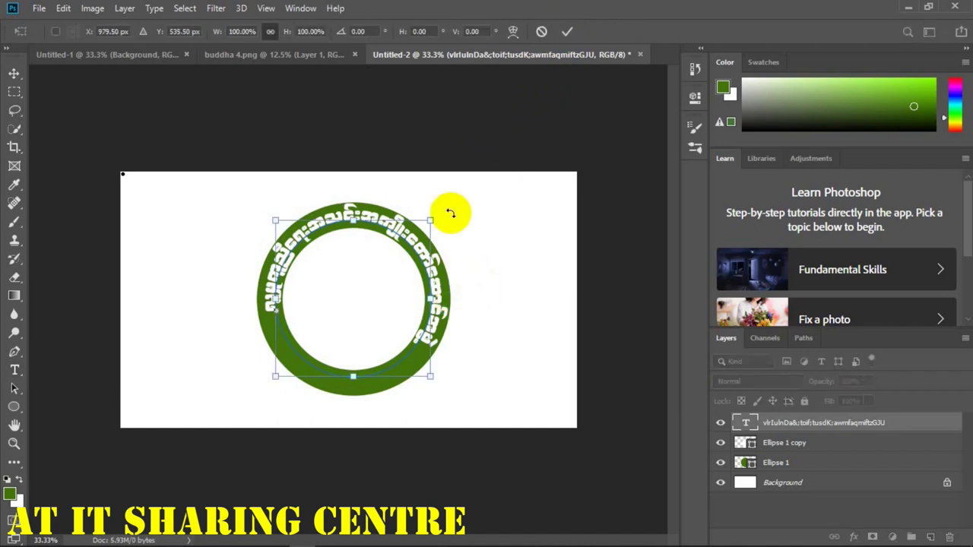
{"action": "left_click_drag", "start_coordinate": [449, 202], "coordinate": [441, 199]}
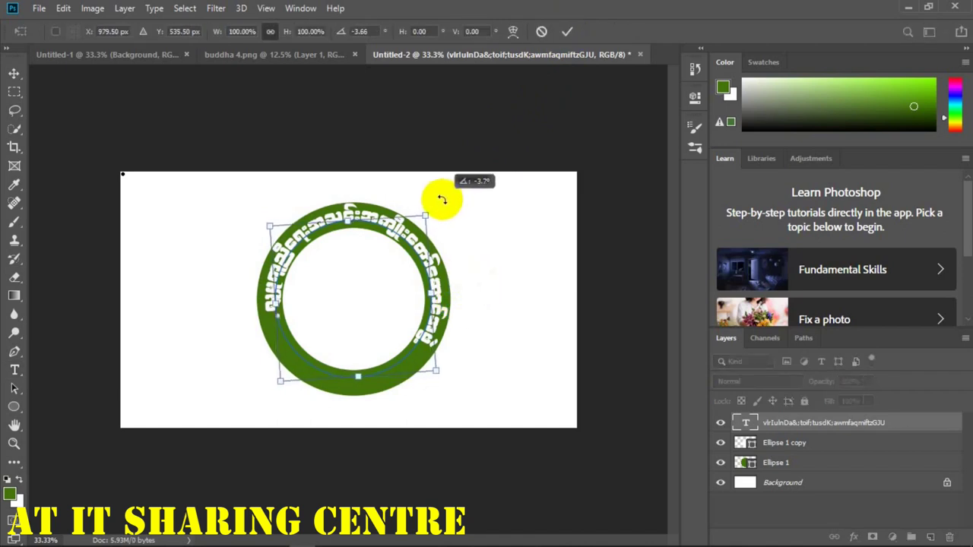
{"action": "left_click", "coordinate": [566, 33]}
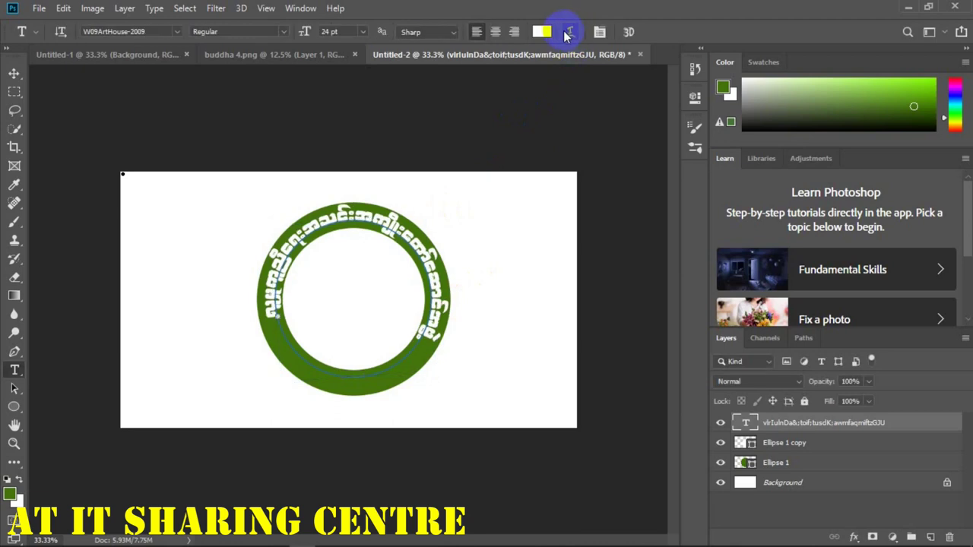
{"action": "key", "text": "ctrl+t"}
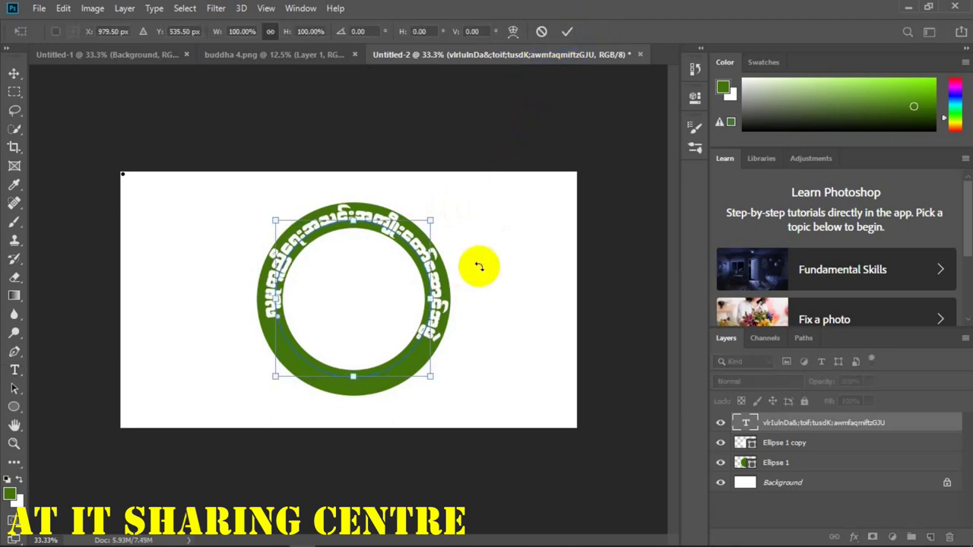
{"action": "left_click_drag", "start_coordinate": [462, 206], "coordinate": [454, 199]}
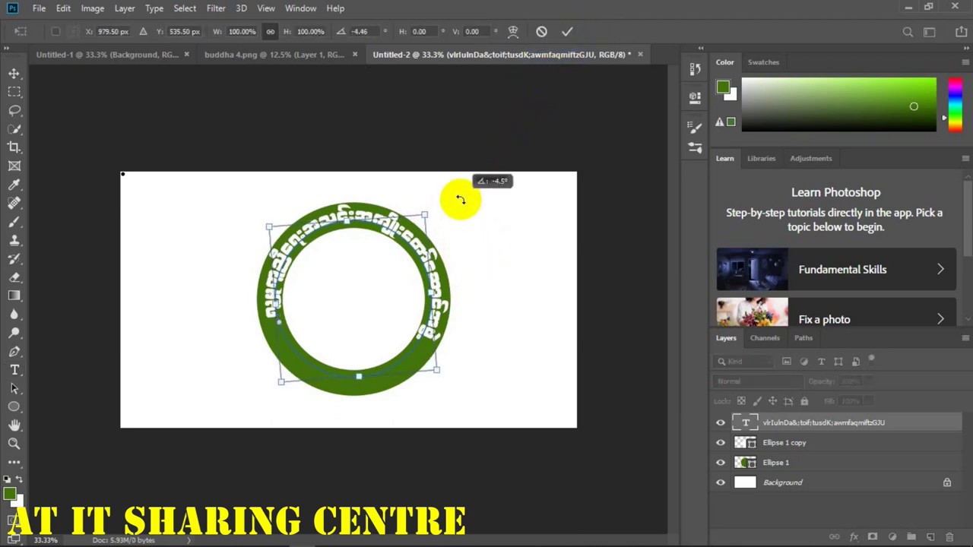
{"action": "left_click", "coordinate": [566, 31]}
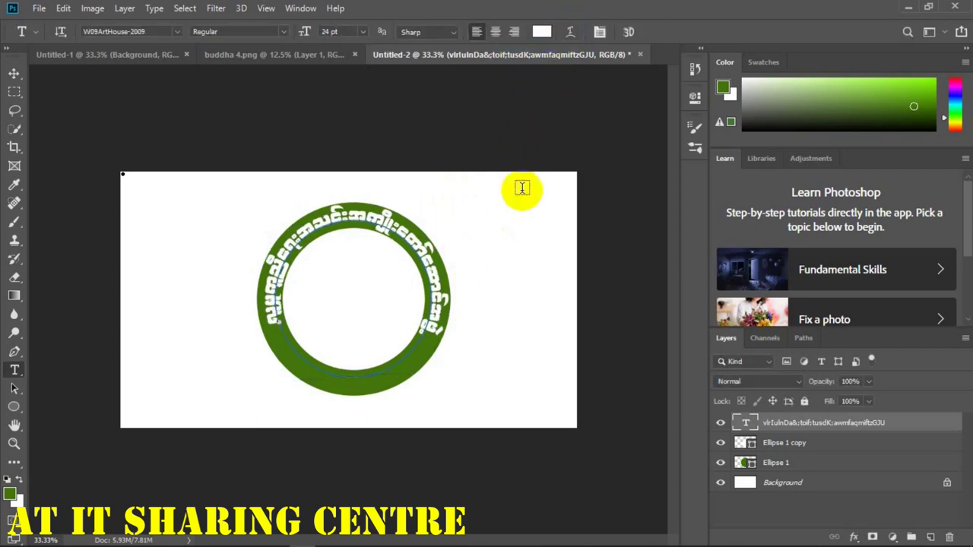
{"action": "key", "text": "ctrl+t"}
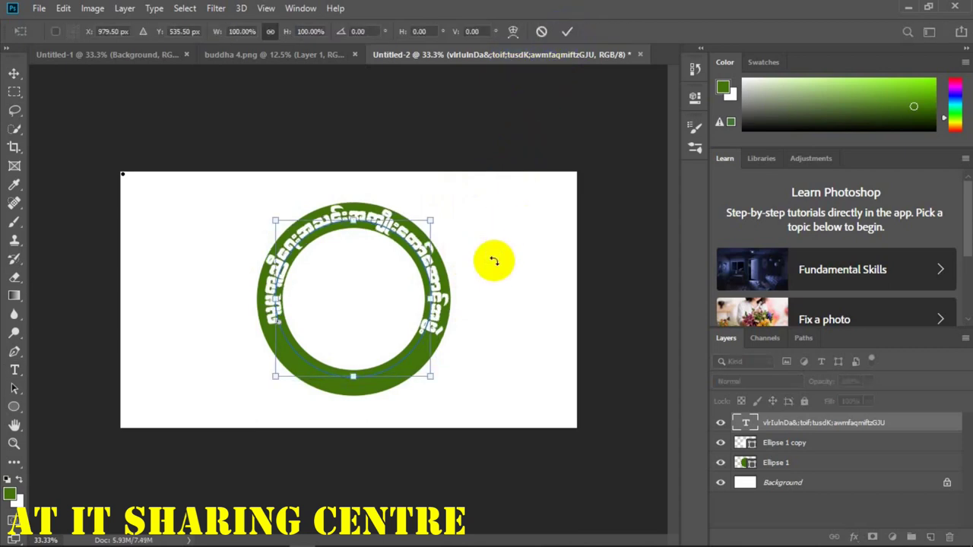
{"action": "left_click_drag", "start_coordinate": [468, 210], "coordinate": [462, 205]}
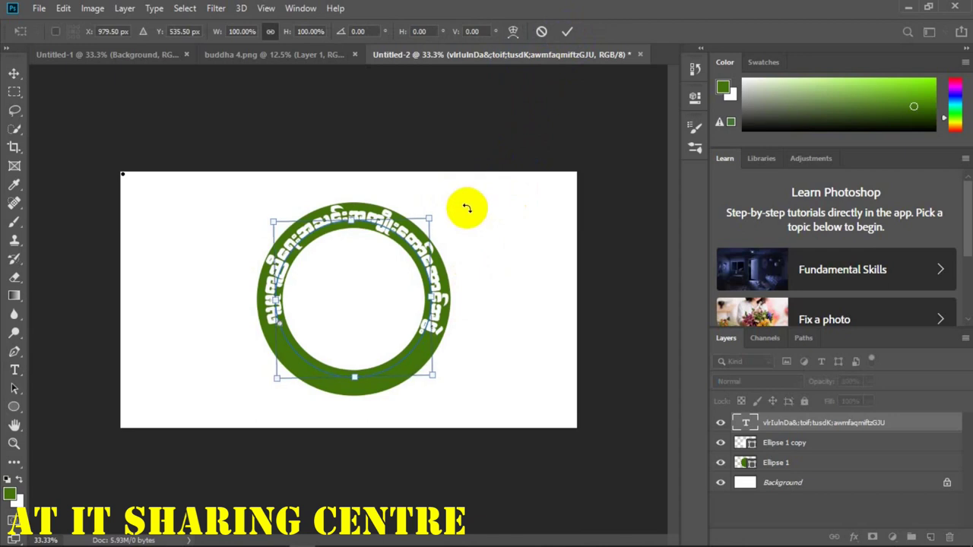
{"action": "left_click", "coordinate": [570, 32]}
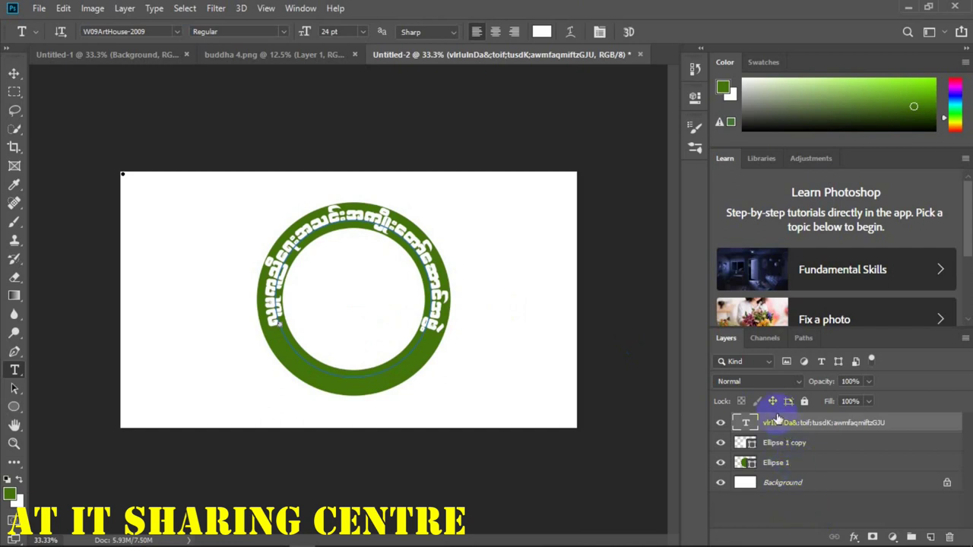
Step: Add a black Stroke effect to the ring text layer, about 2 px wide
{"action": "left_click", "coordinate": [854, 537]}
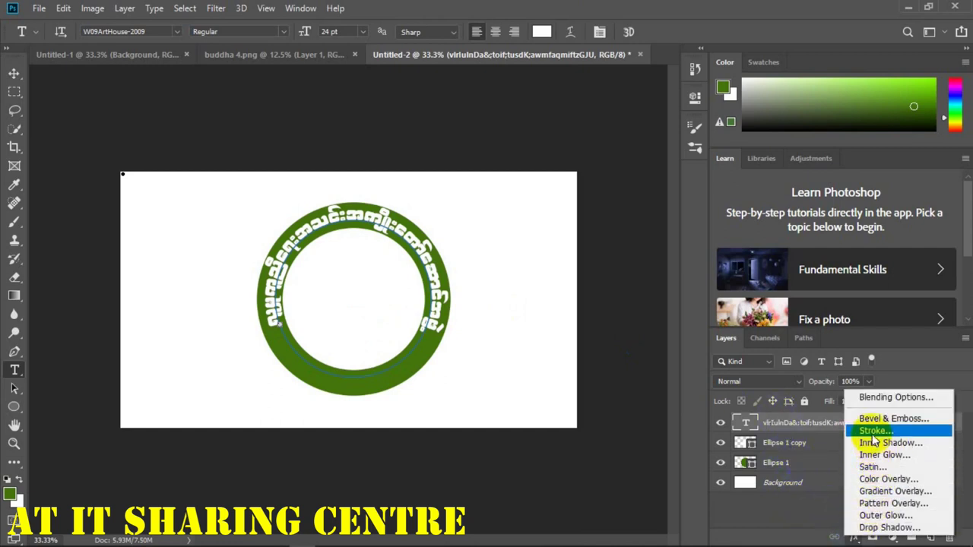
{"action": "left_click", "coordinate": [921, 431]}
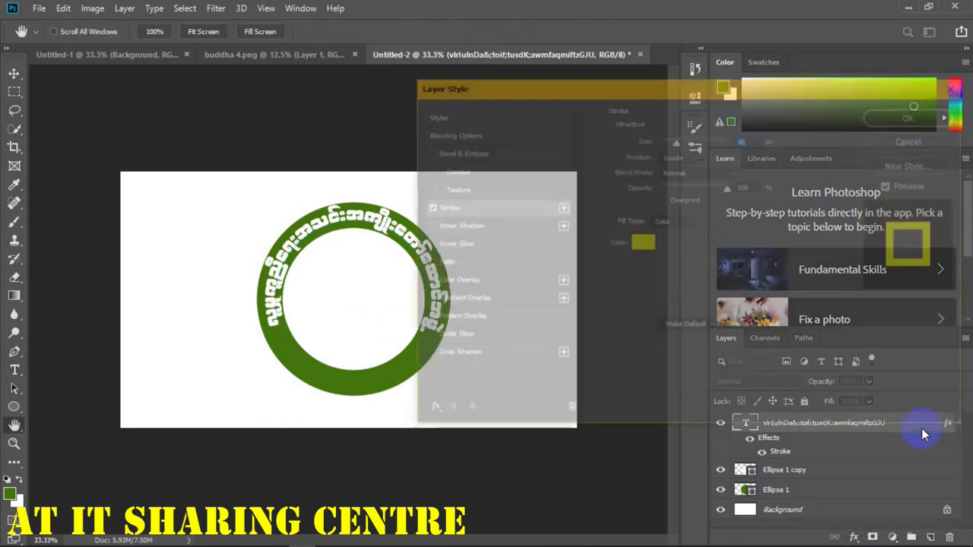
{"action": "left_click_drag", "start_coordinate": [680, 147], "coordinate": [655, 140]}
{"action": "left_click", "coordinate": [642, 243]}
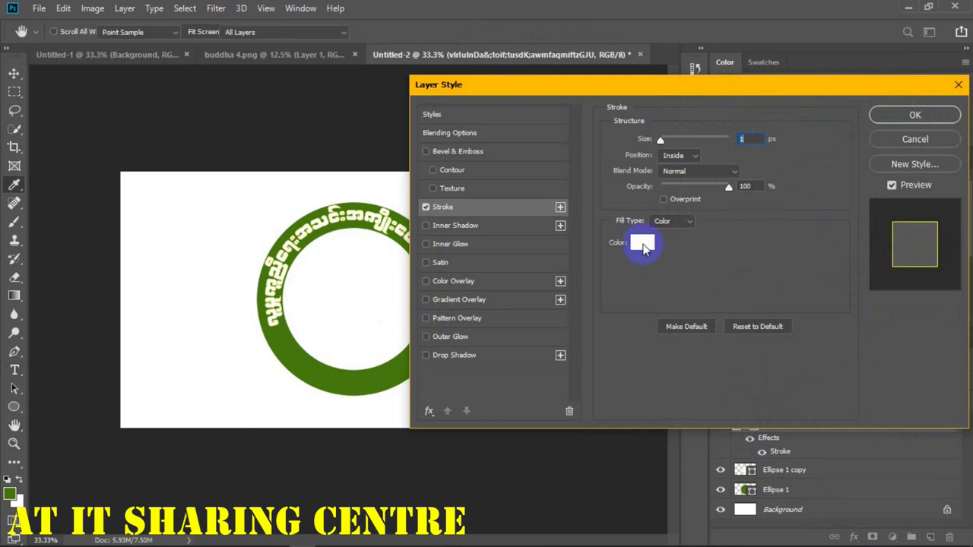
{"action": "left_click", "coordinate": [386, 348]}
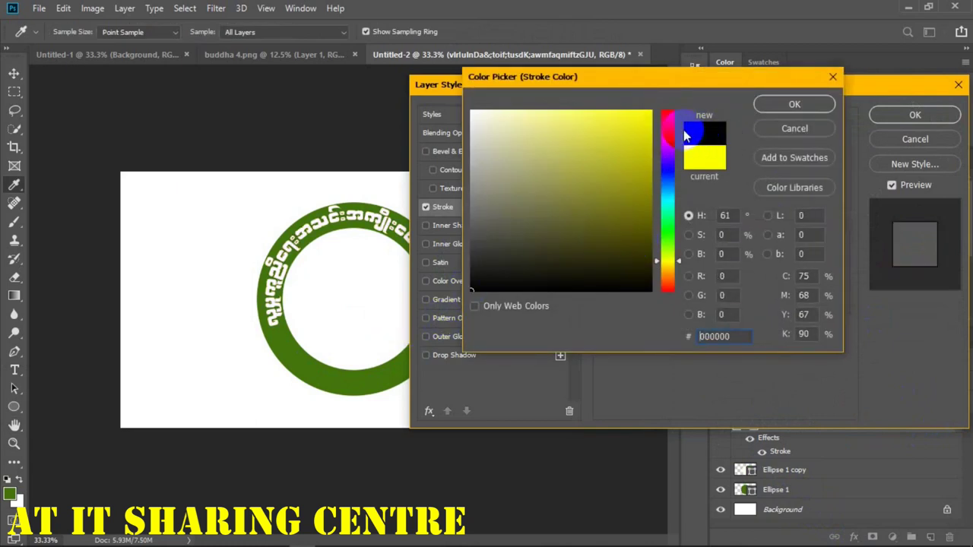
{"action": "left_click", "coordinate": [795, 104]}
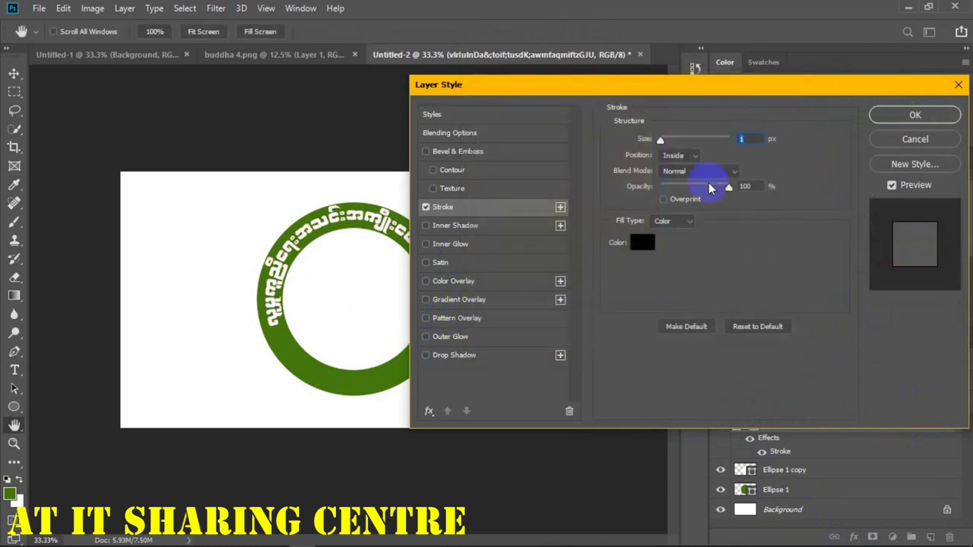
{"action": "left_click_drag", "start_coordinate": [660, 140], "coordinate": [660, 144]}
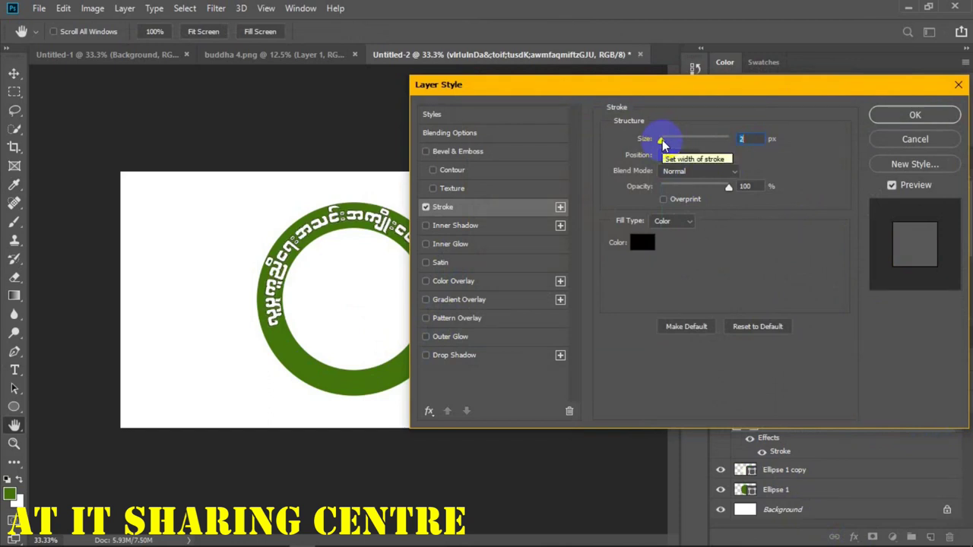
Step: Keep the stroke black rather than yellow, set Position Outside at about 6 px, and apply it
{"action": "left_click", "coordinate": [641, 242]}
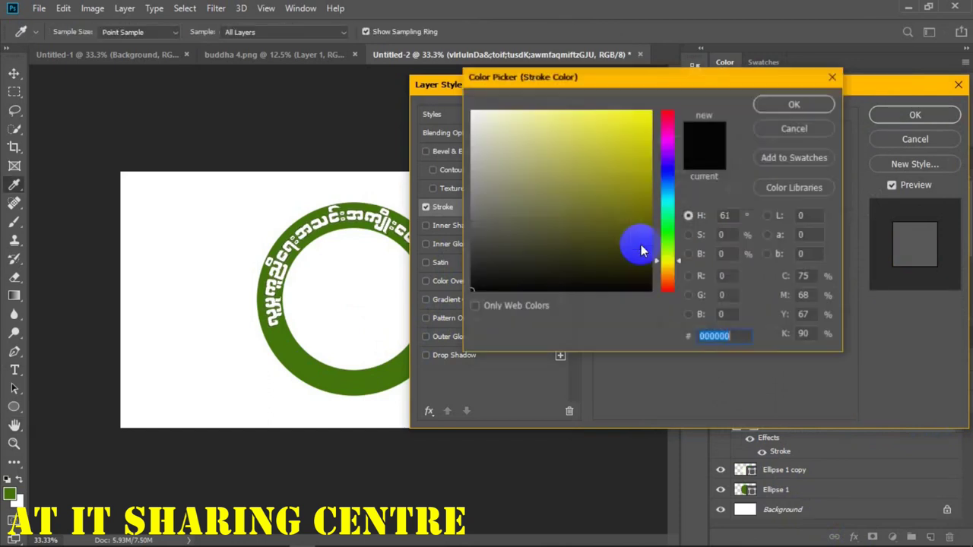
{"action": "left_click_drag", "start_coordinate": [573, 185], "coordinate": [666, 113]}
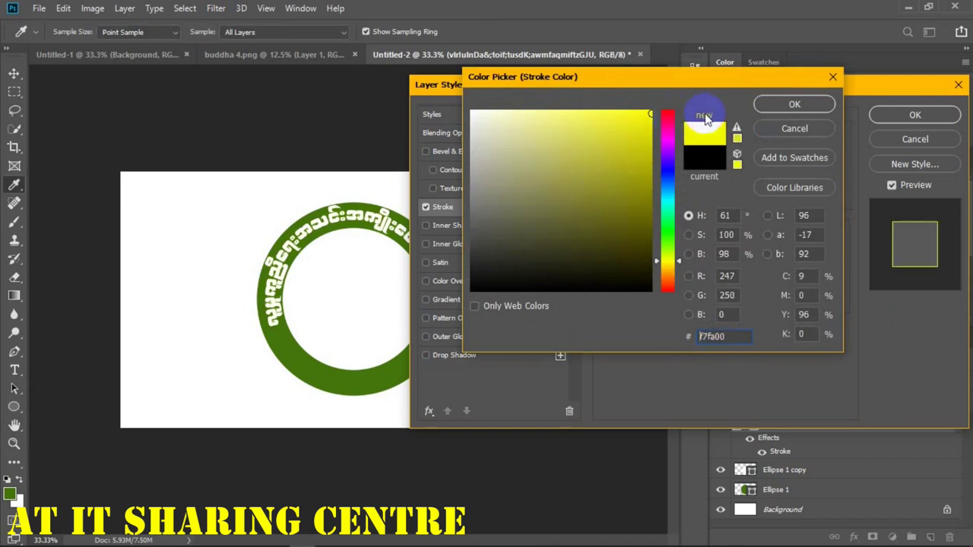
{"action": "left_click", "coordinate": [814, 105]}
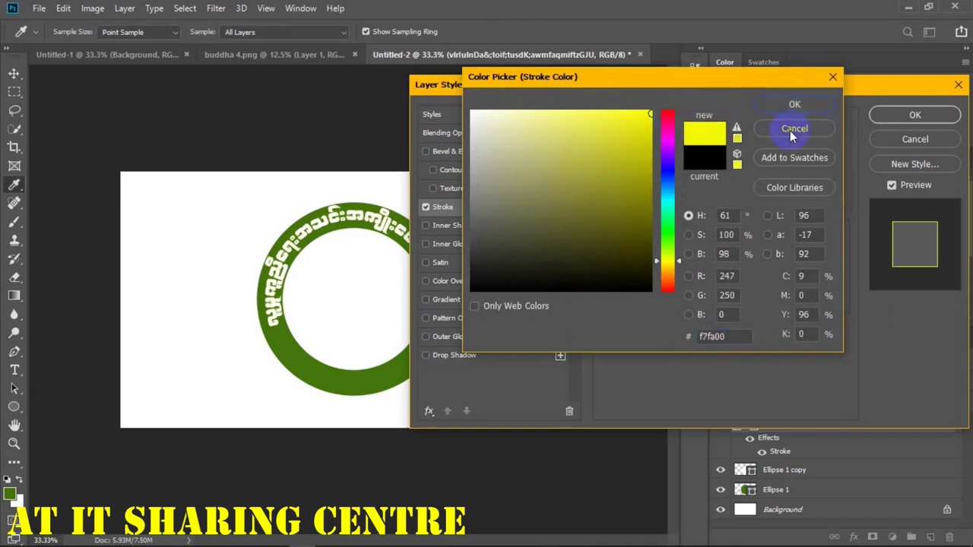
{"action": "left_click", "coordinate": [406, 371]}
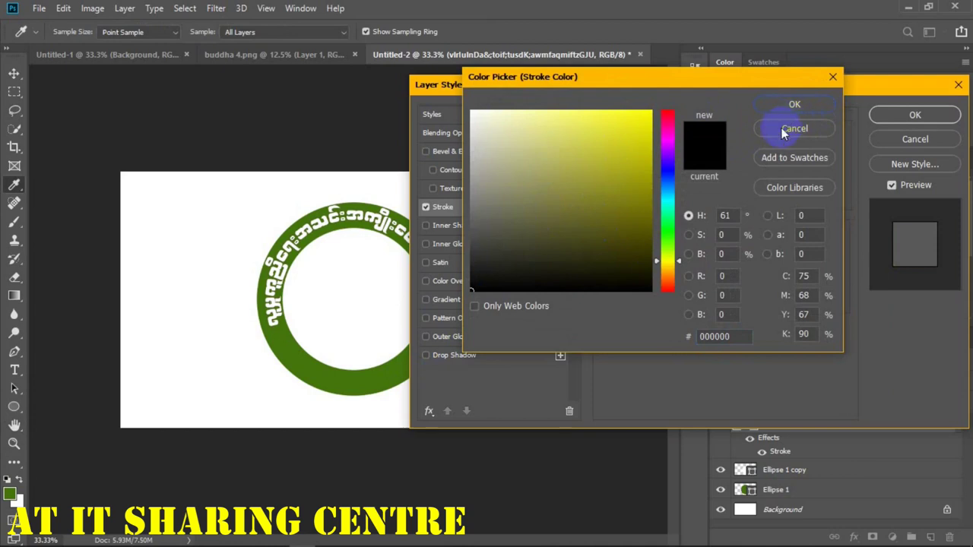
{"action": "left_click", "coordinate": [795, 104]}
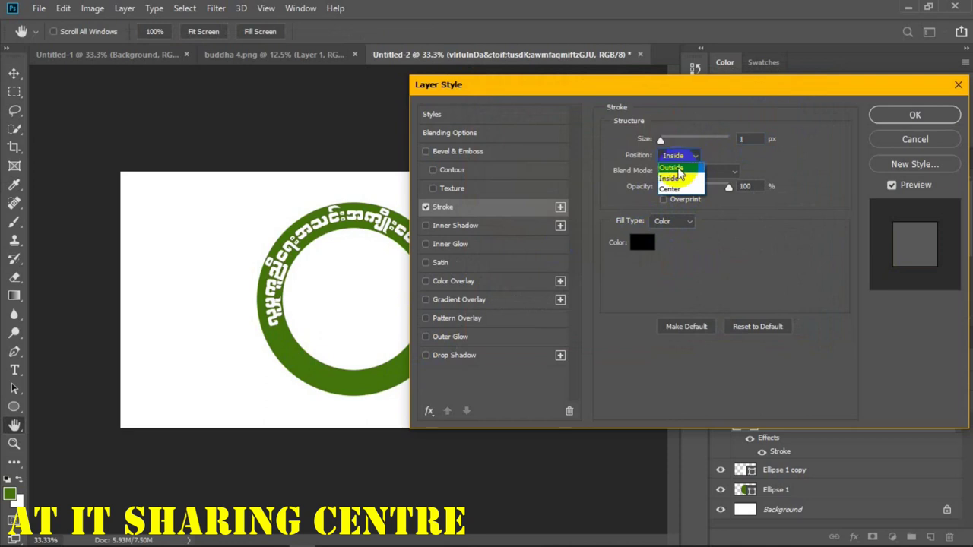
{"action": "left_click", "coordinate": [672, 167]}
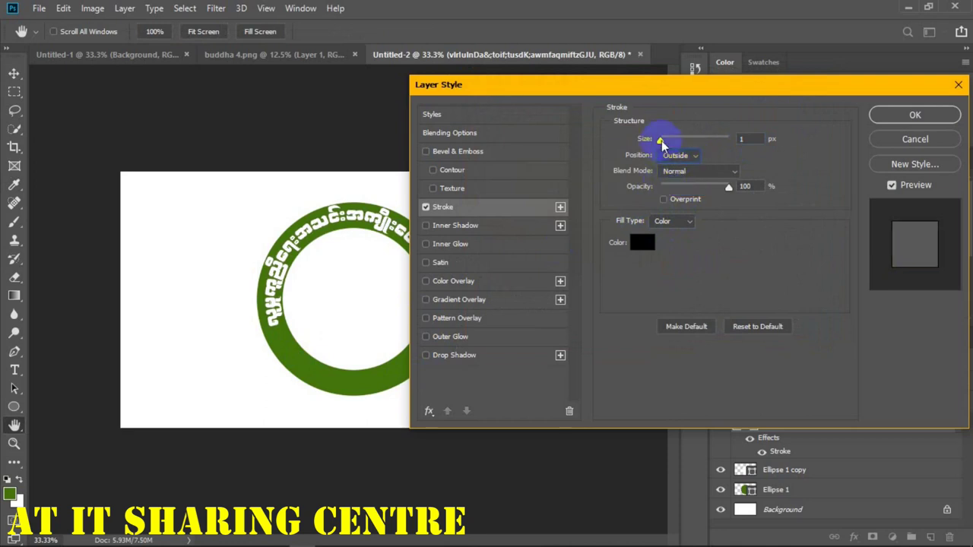
{"action": "left_click_drag", "start_coordinate": [663, 140], "coordinate": [664, 144]}
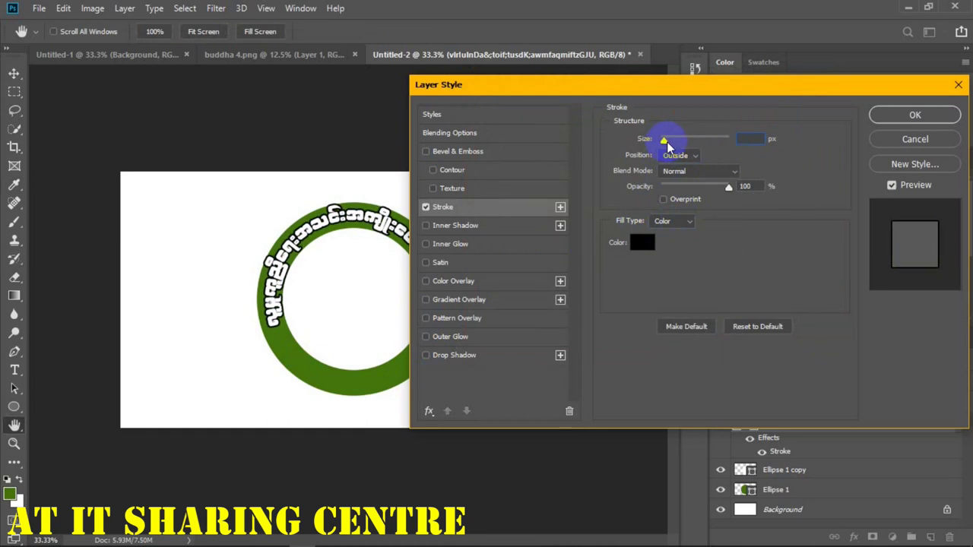
{"action": "left_click", "coordinate": [901, 115]}
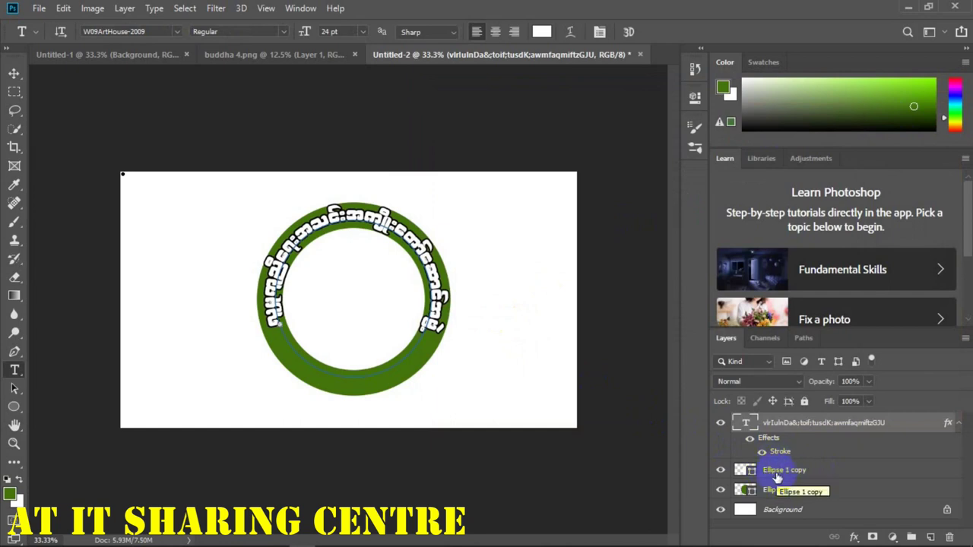
Step: Type a second line of Myanmar text on the Ellipse 1 copy circle path and commit it
{"action": "left_click", "coordinate": [777, 471]}
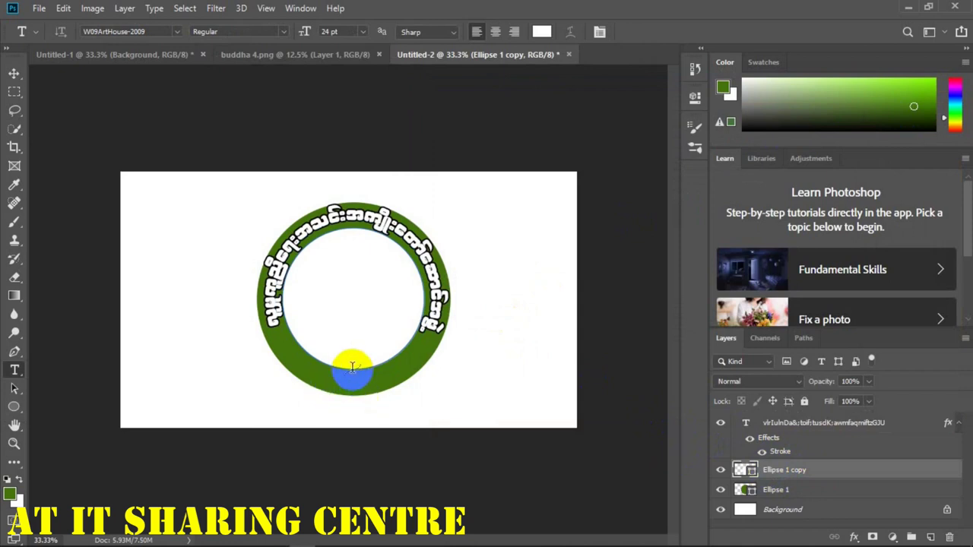
{"action": "left_click", "coordinate": [347, 366]}
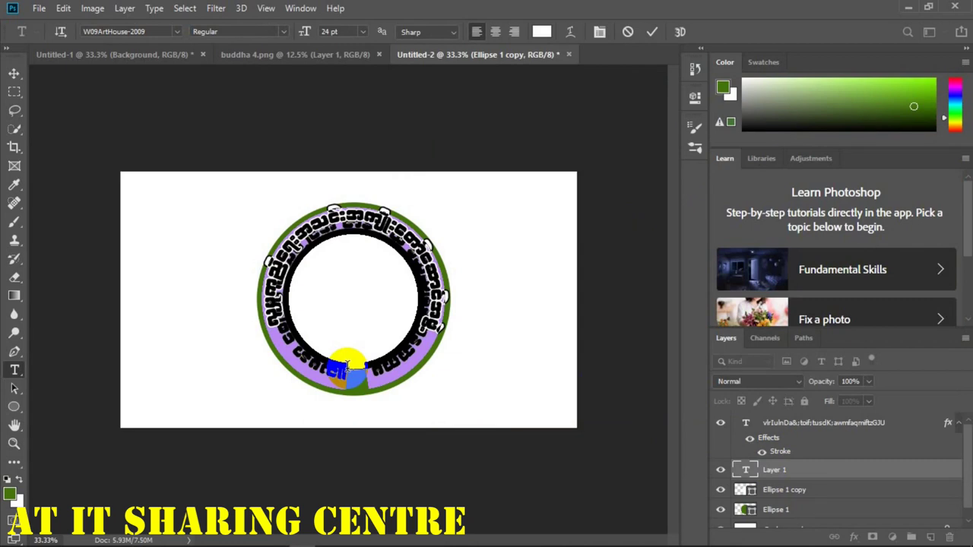
{"action": "left_click", "coordinate": [346, 368]}
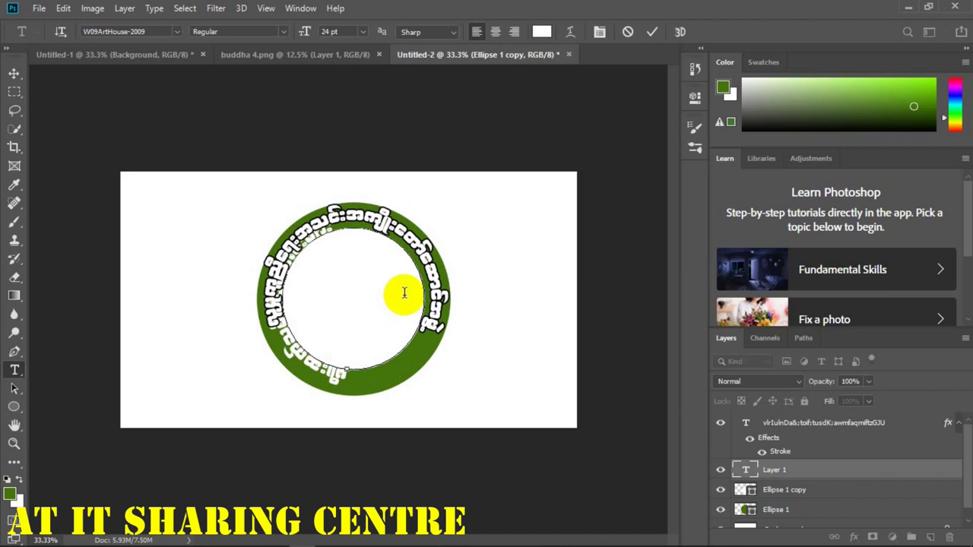
{"action": "left_click", "coordinate": [652, 32]}
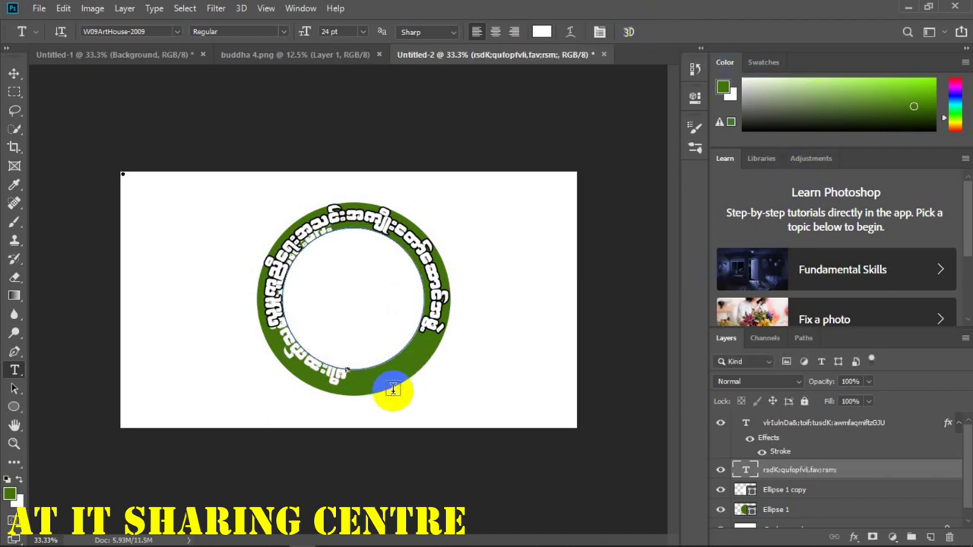
{"action": "left_click", "coordinate": [63, 9]}
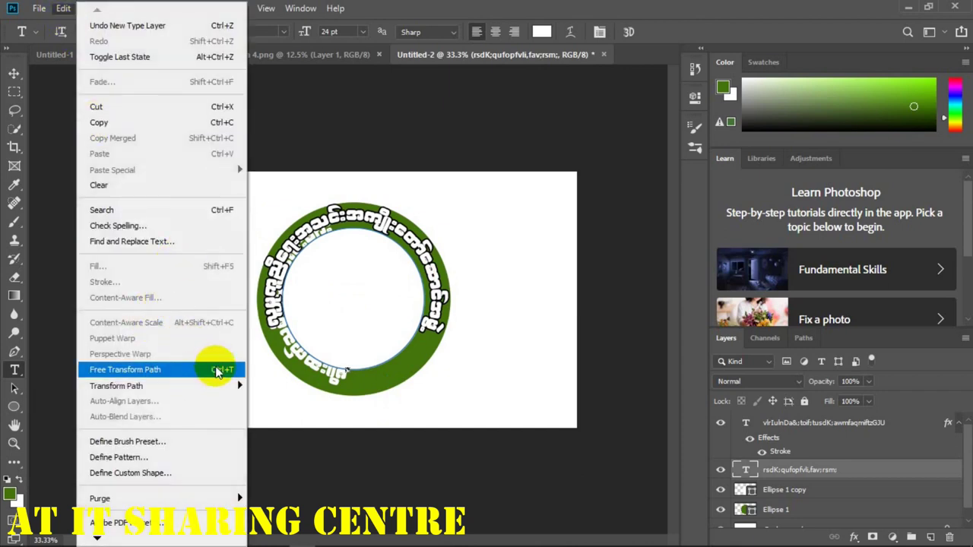
Step: Flip the second path text vertically, then horizontally, and slide it toward the lower right
{"action": "left_click", "coordinate": [220, 369]}
{"action": "right_click", "coordinate": [384, 316]}
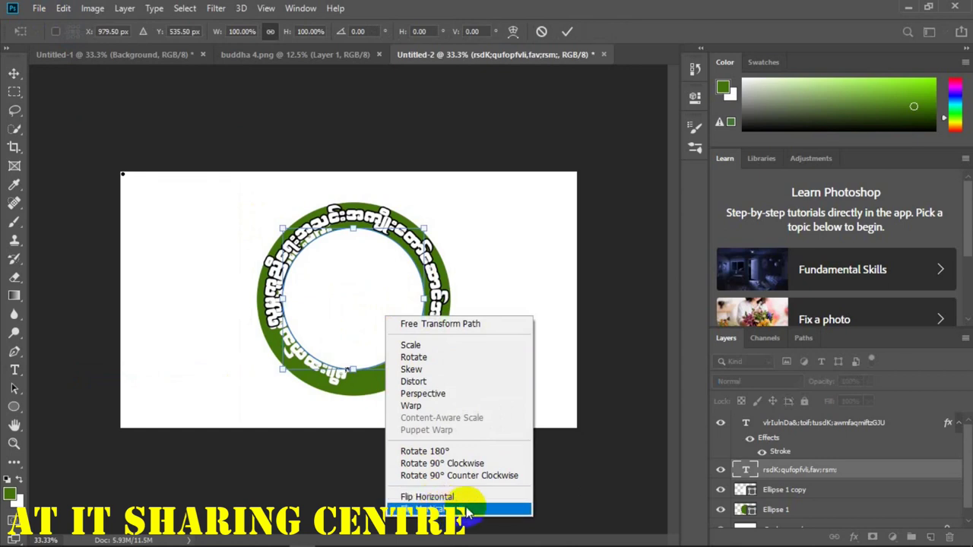
{"action": "left_click", "coordinate": [439, 510]}
{"action": "left_click", "coordinate": [568, 33]}
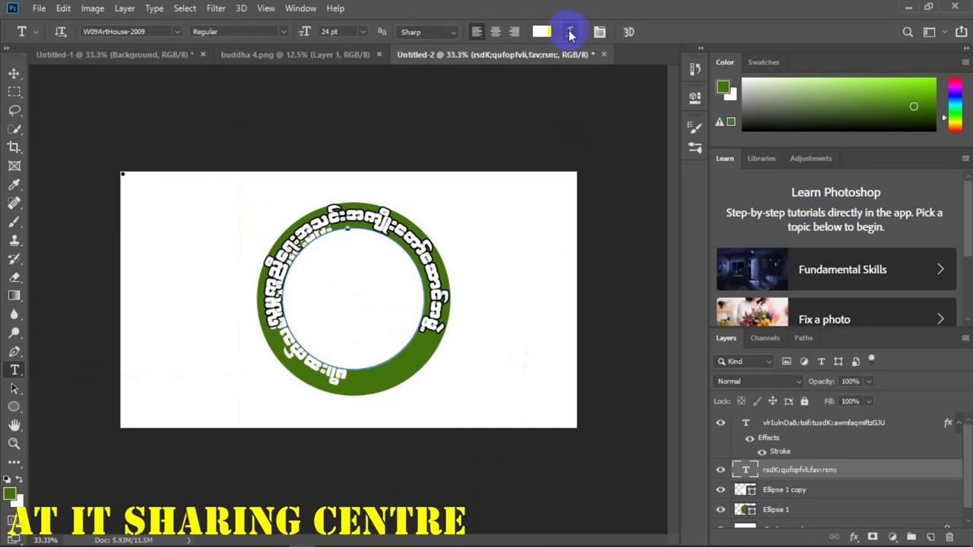
{"action": "left_click", "coordinate": [329, 362]}
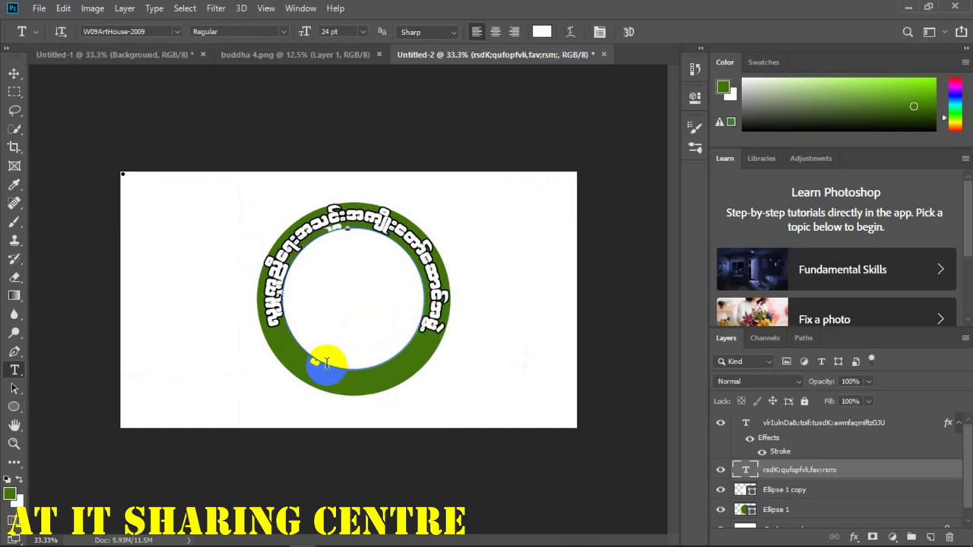
{"action": "key", "text": "ctrl+t"}
{"action": "right_click", "coordinate": [368, 351]}
{"action": "left_click", "coordinate": [430, 325]}
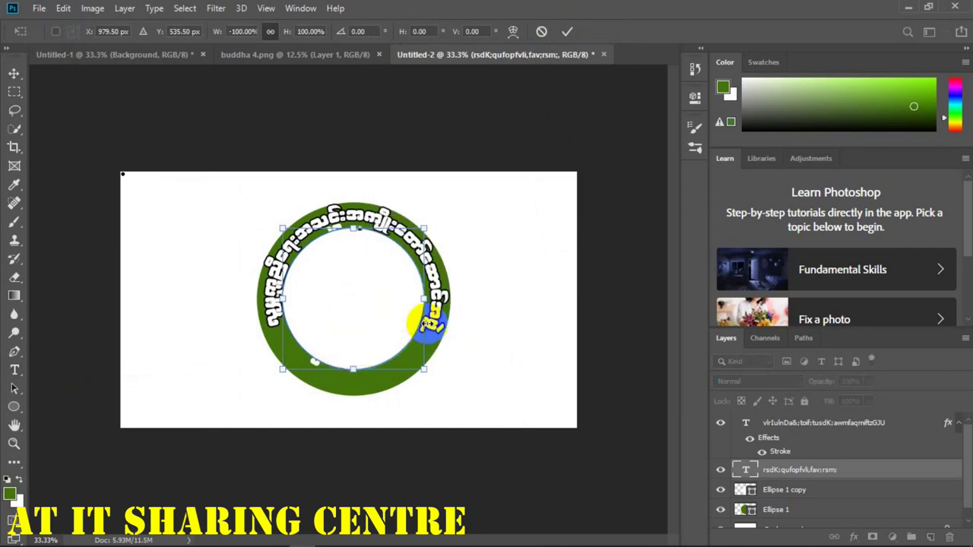
{"action": "left_click", "coordinate": [567, 31]}
{"action": "left_click_drag", "start_coordinate": [380, 369], "coordinate": [414, 378]}
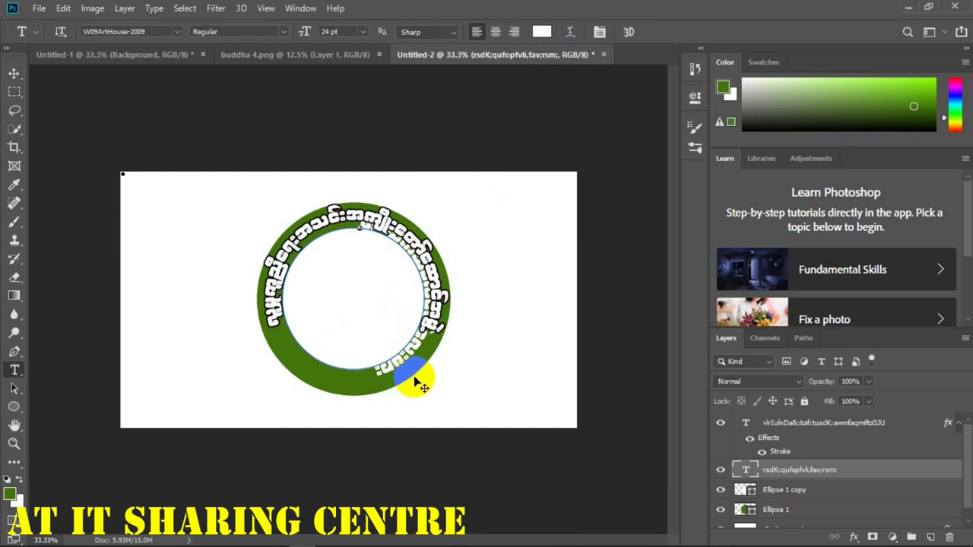
Step: Rotate the second ring text about 62° clockwise, then about 32° more
{"action": "key", "text": "ctrl+t"}
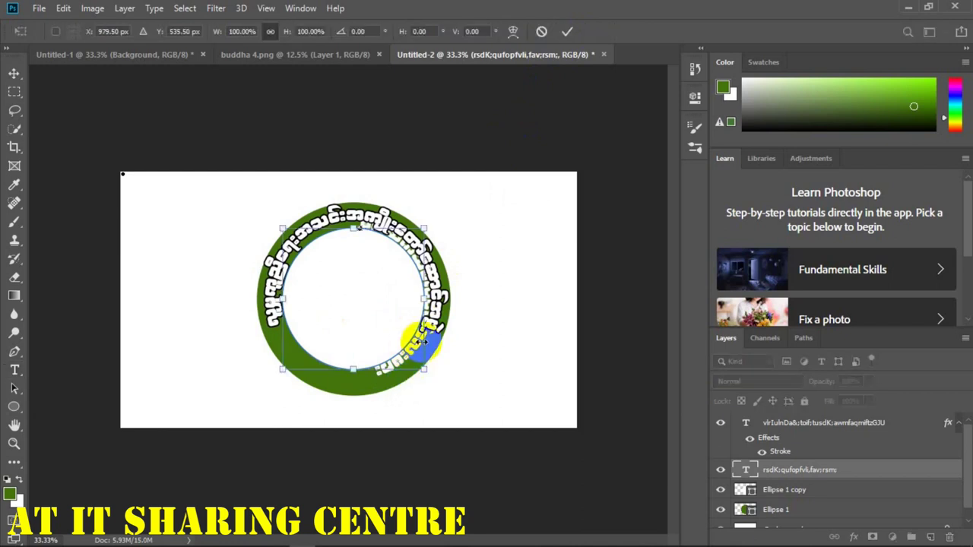
{"action": "left_click_drag", "start_coordinate": [462, 205], "coordinate": [517, 323]}
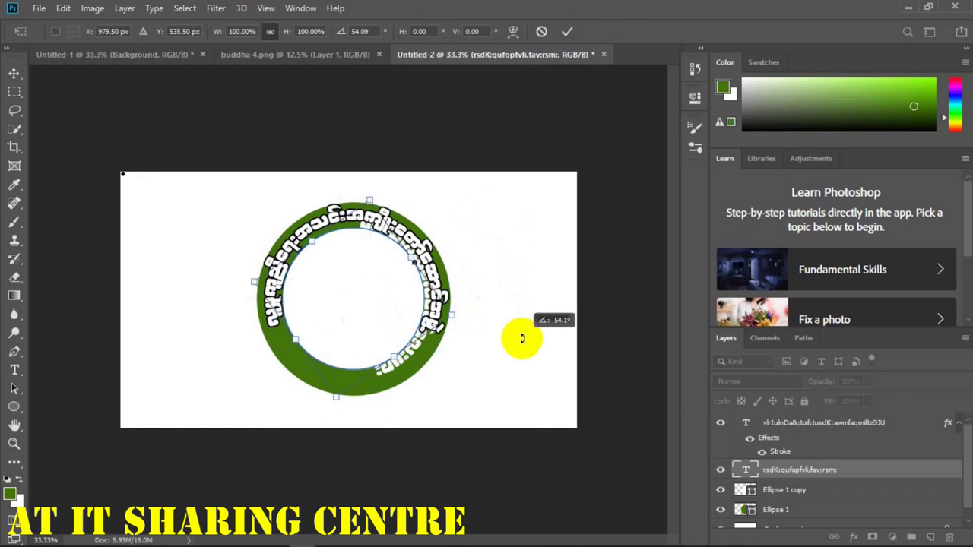
{"action": "left_click", "coordinate": [568, 31]}
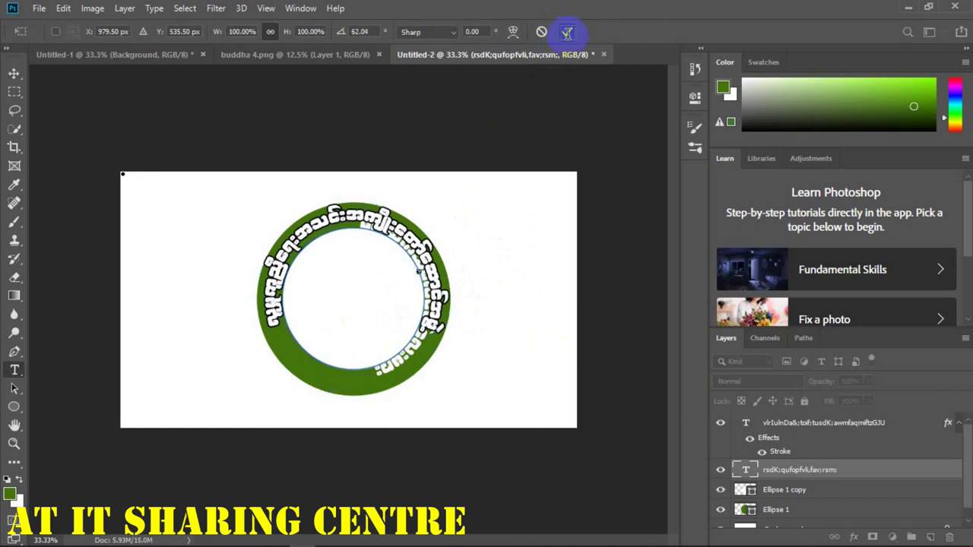
{"action": "left_click", "coordinate": [393, 365]}
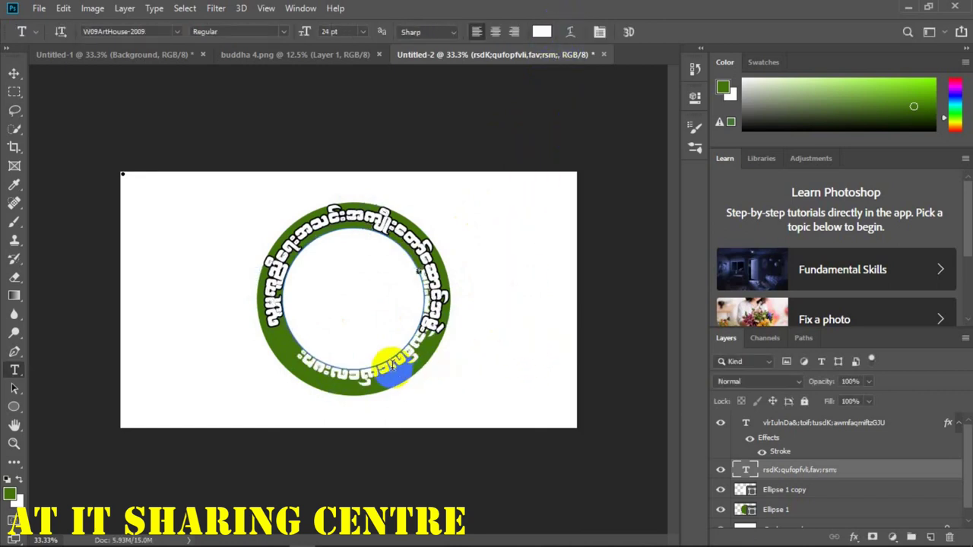
{"action": "key", "text": "ctrl+t"}
{"action": "left_click_drag", "start_coordinate": [454, 211], "coordinate": [495, 276]}
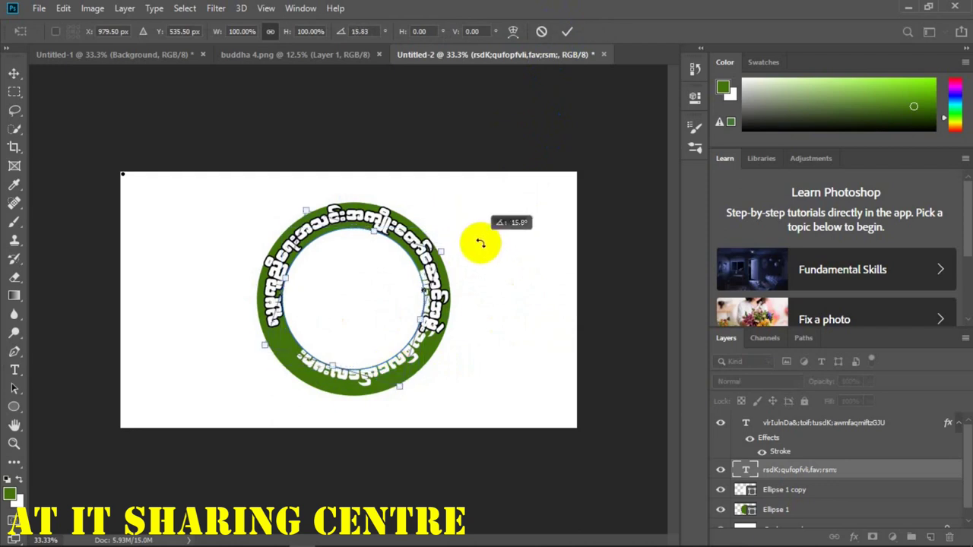
{"action": "left_click", "coordinate": [566, 36]}
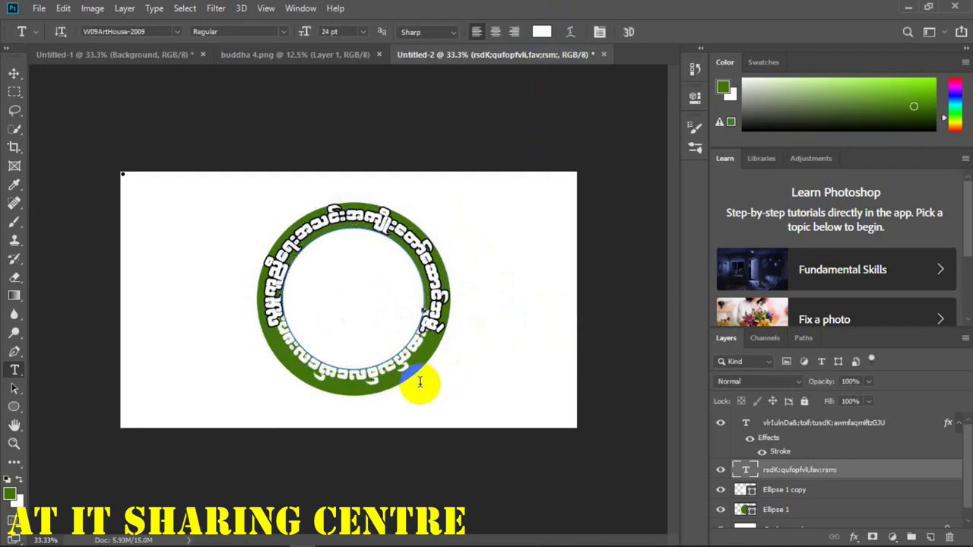
Step: Slide the text start leftward along the ring bottom and flip it horizontally
{"action": "left_click_drag", "start_coordinate": [420, 381], "coordinate": [386, 384]}
{"action": "key", "text": "ctrl+t"}
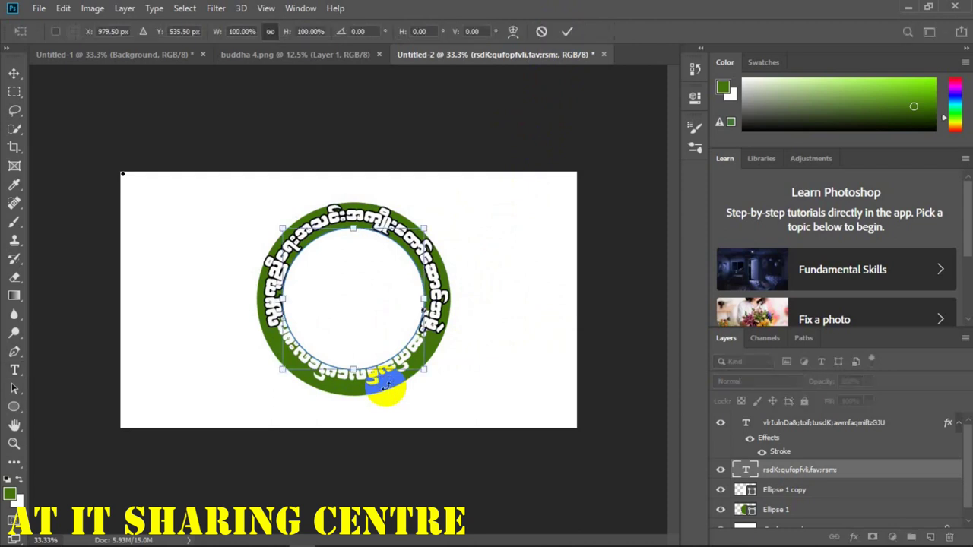
{"action": "right_click", "coordinate": [350, 316]}
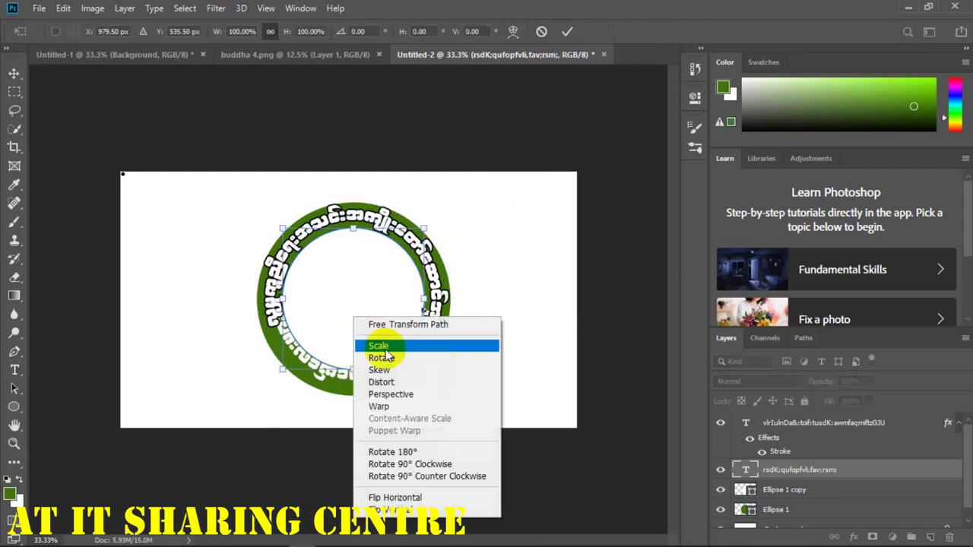
{"action": "left_click", "coordinate": [397, 497]}
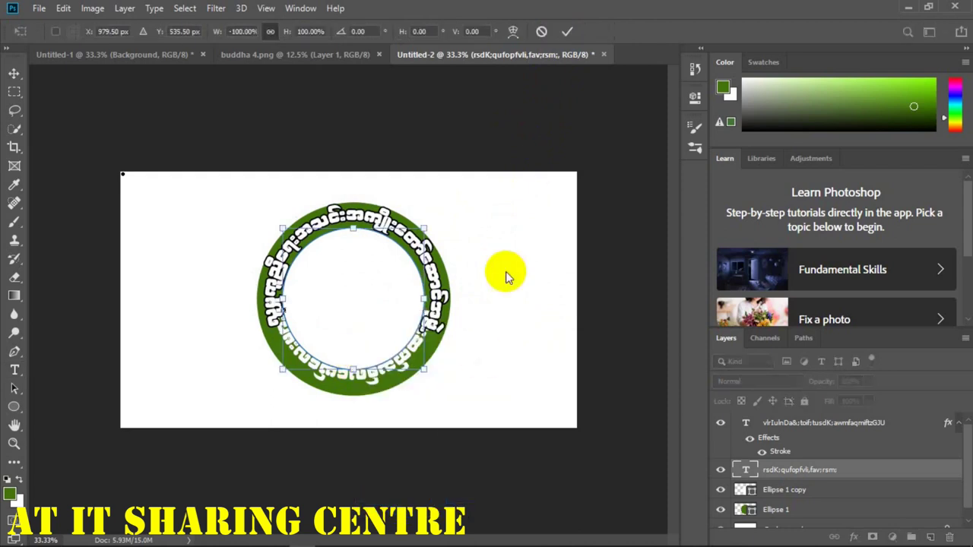
{"action": "left_click", "coordinate": [568, 32]}
{"action": "left_click", "coordinate": [387, 372]}
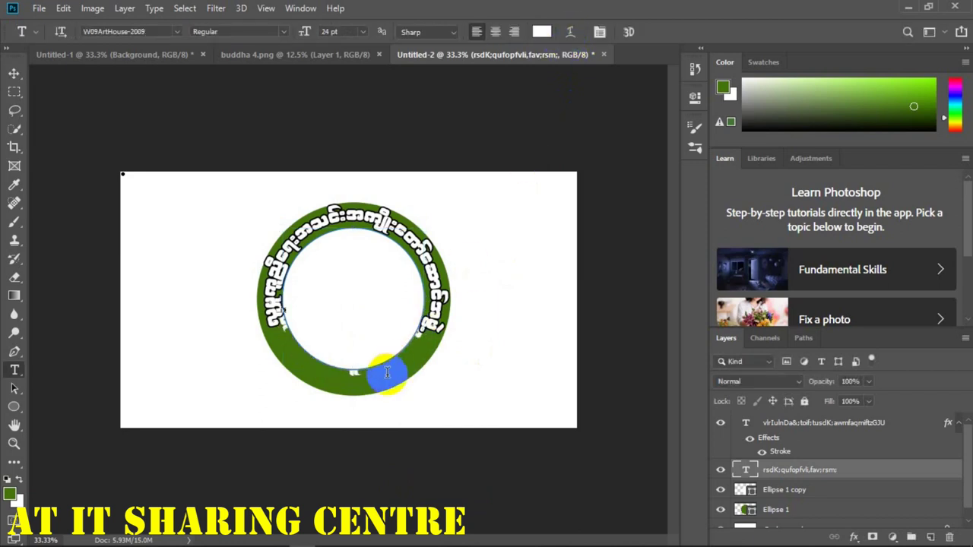
Step: Enlarge the second ring text to about 114%, then about 108%
{"action": "key", "text": "ctrl+t"}
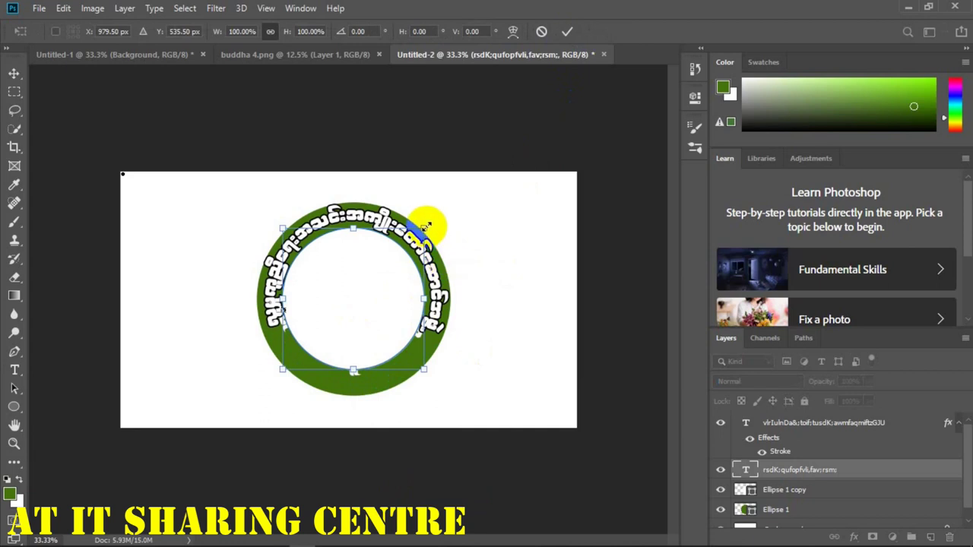
{"action": "left_click_drag", "start_coordinate": [425, 227], "coordinate": [434, 218]}
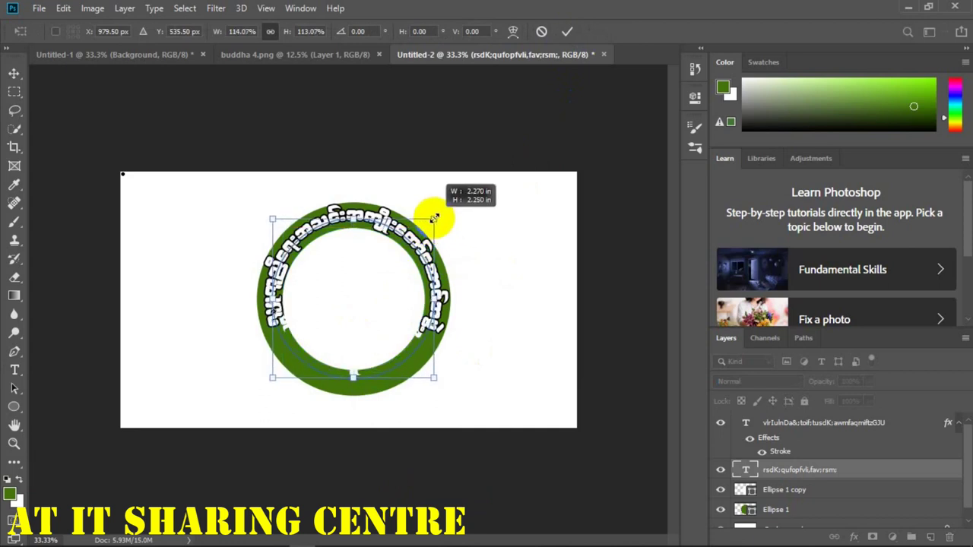
{"action": "left_click", "coordinate": [567, 31]}
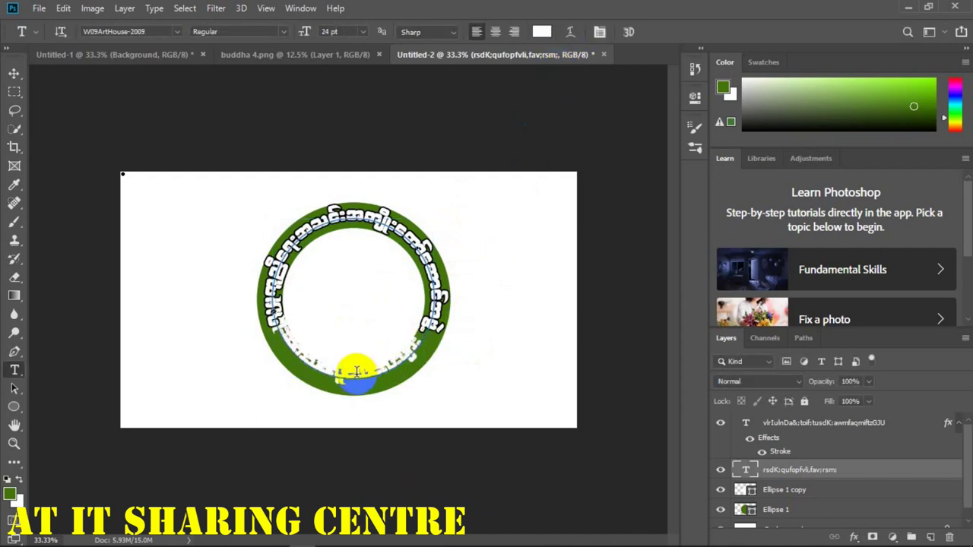
{"action": "left_click_drag", "start_coordinate": [357, 371], "coordinate": [388, 378]}
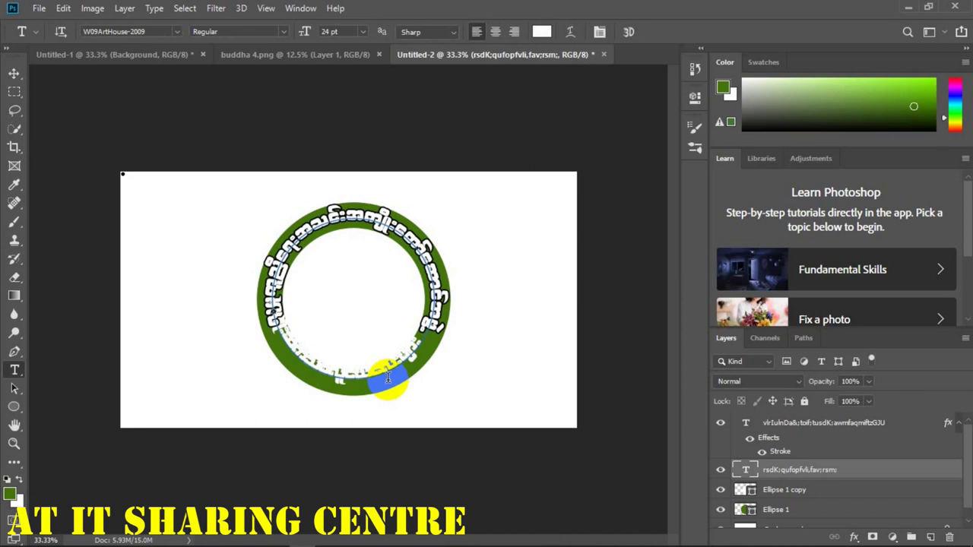
{"action": "key", "text": "ctrl+t"}
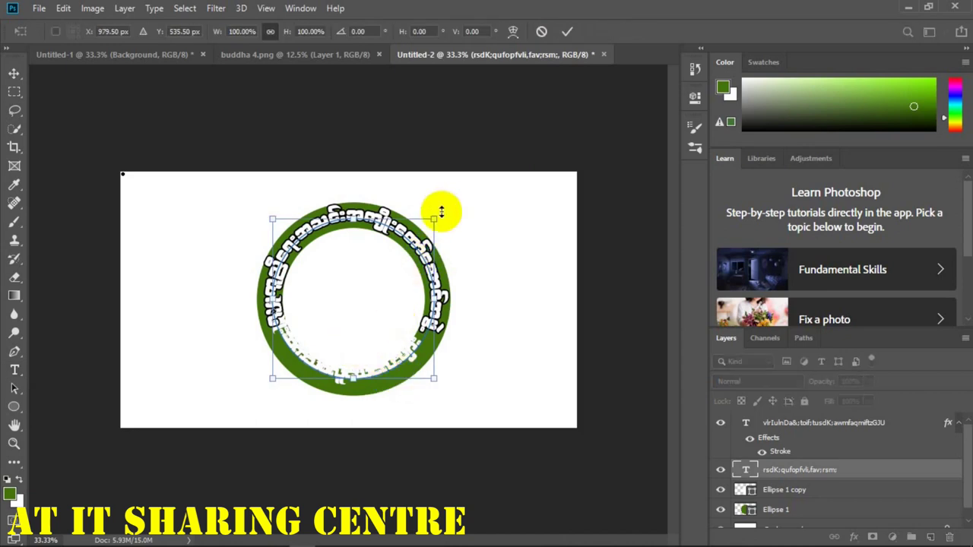
{"action": "left_click_drag", "start_coordinate": [434, 219], "coordinate": [439, 212]}
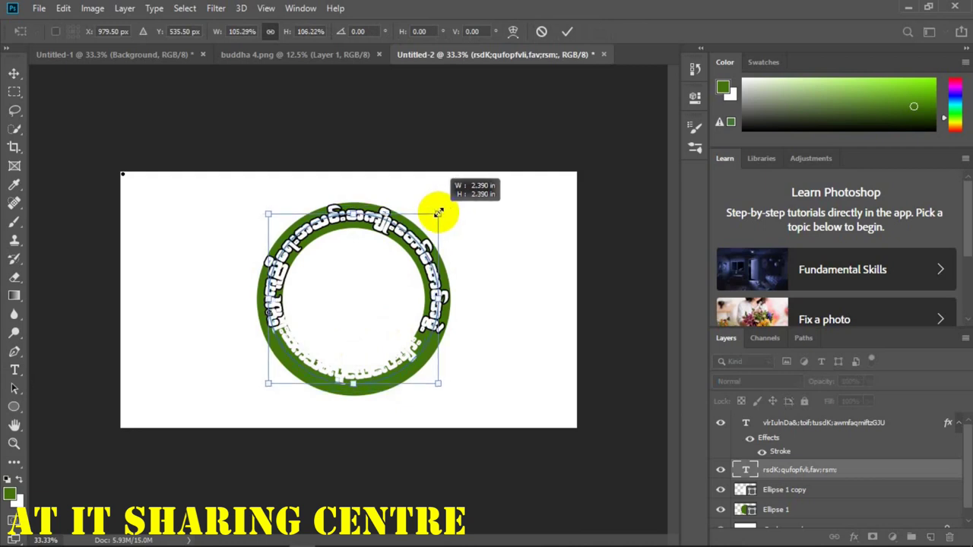
{"action": "left_click", "coordinate": [567, 31]}
Step: Rotate the second ring text slightly in two small turns
{"action": "left_click", "coordinate": [354, 389]}
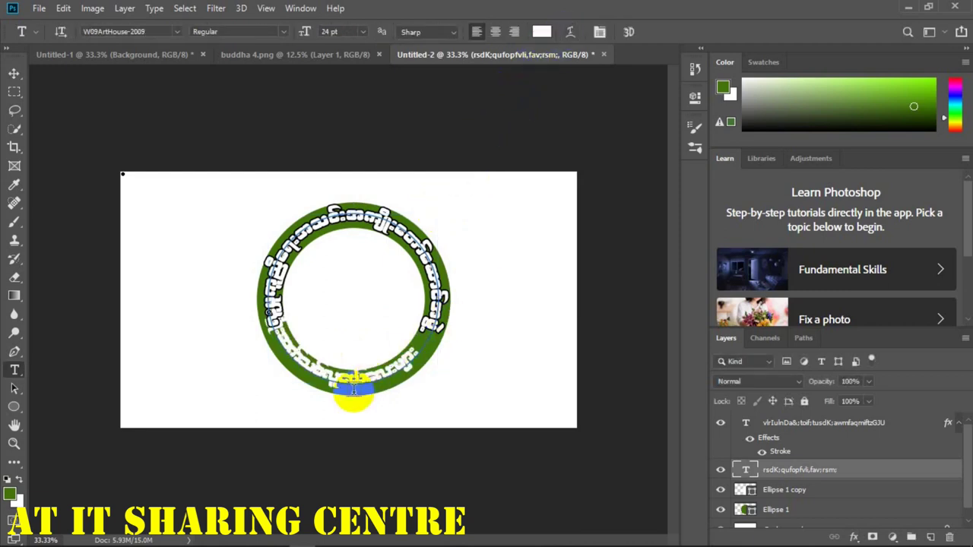
{"action": "key", "text": "ctrl+t"}
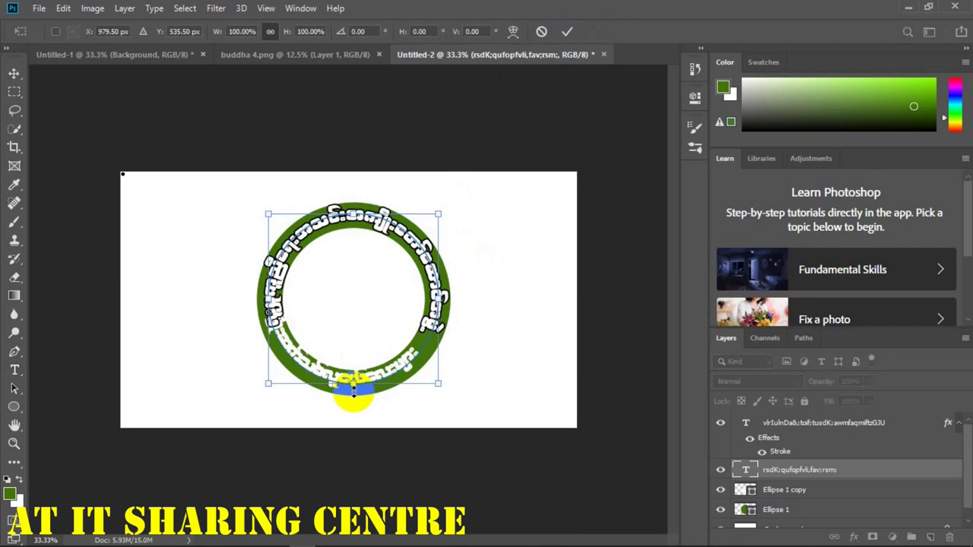
{"action": "left_click_drag", "start_coordinate": [456, 202], "coordinate": [466, 190]}
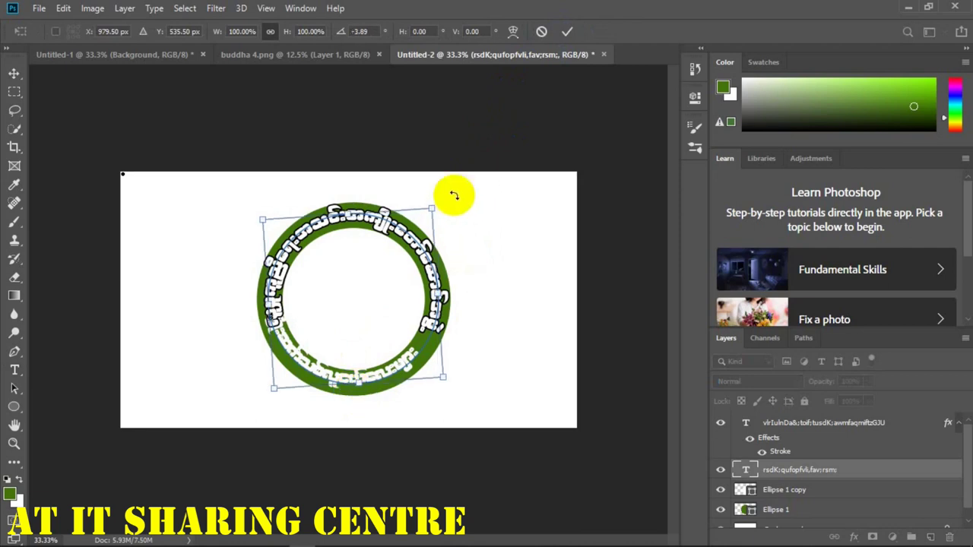
{"action": "left_click", "coordinate": [568, 31]}
{"action": "left_click", "coordinate": [450, 336]}
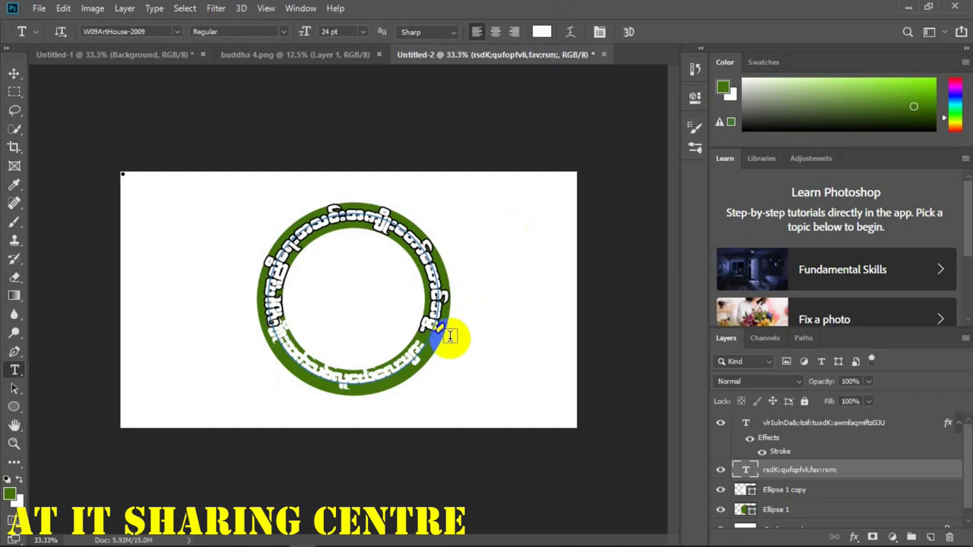
{"action": "key", "text": "ctrl+t"}
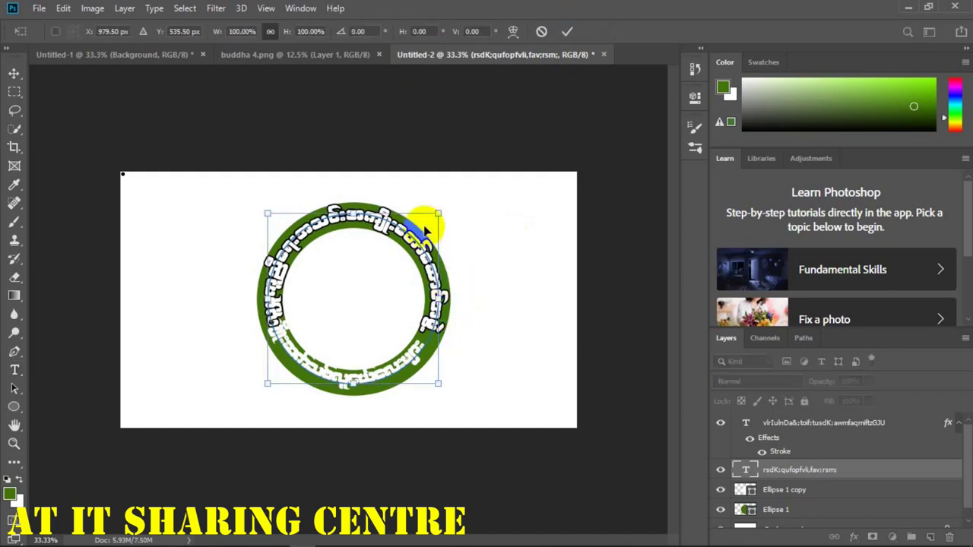
{"action": "left_click_drag", "start_coordinate": [463, 209], "coordinate": [504, 148]}
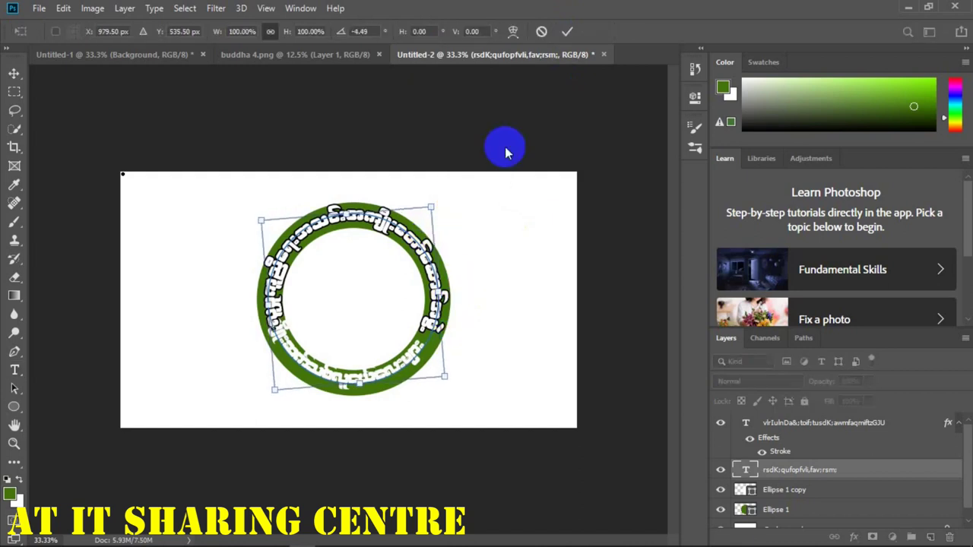
{"action": "left_click", "coordinate": [567, 31]}
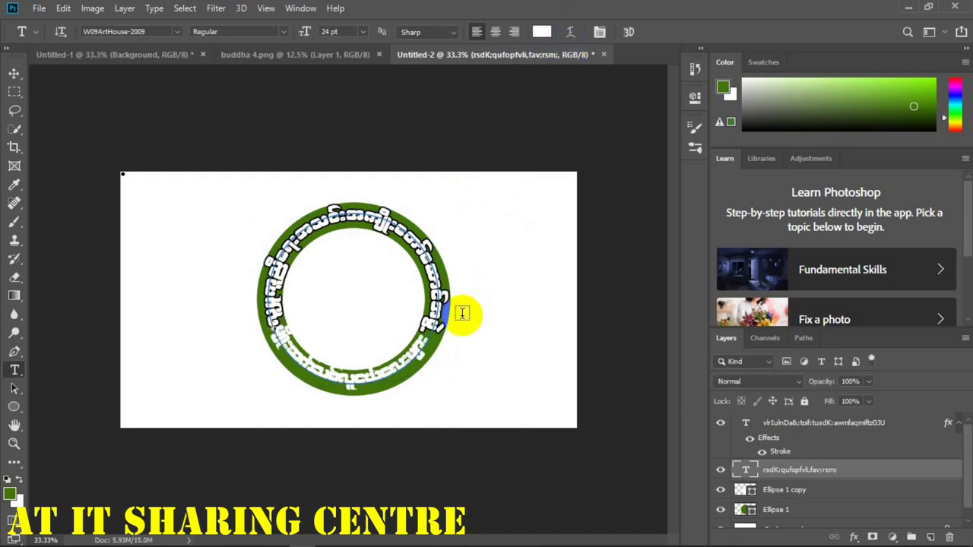
Step: Widen the second ring text to about 111% and rotate it about 1.5°
{"action": "key", "text": "ctrl+t"}
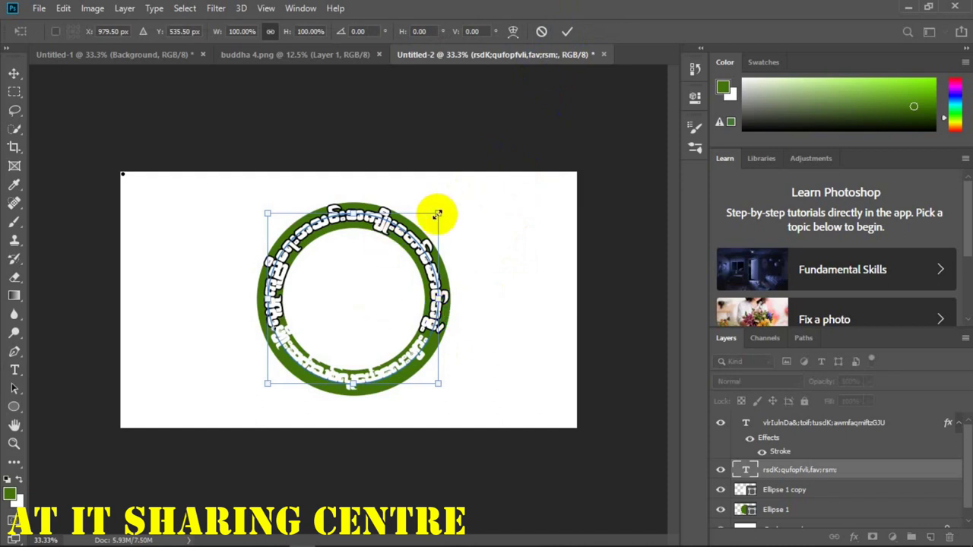
{"action": "left_click_drag", "start_coordinate": [438, 212], "coordinate": [440, 210]}
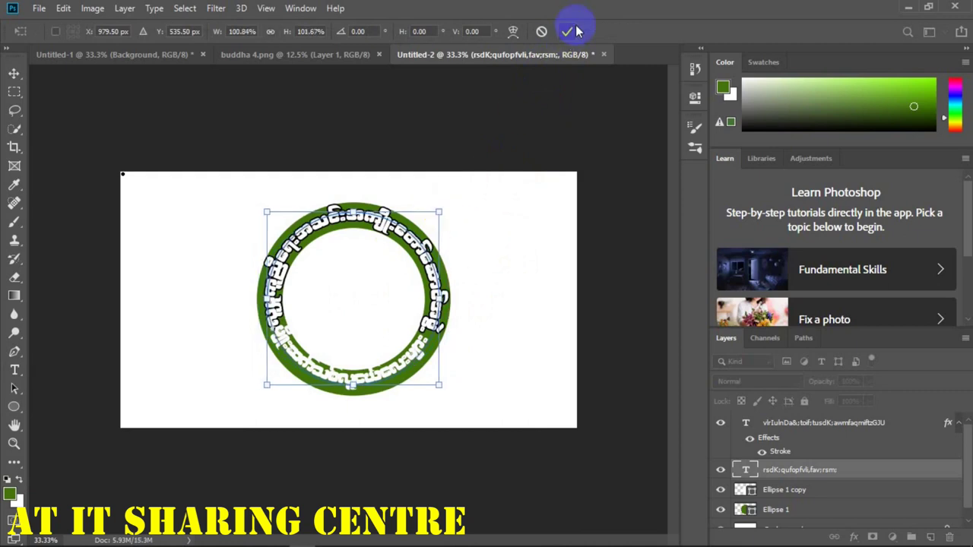
{"action": "left_click", "coordinate": [569, 33]}
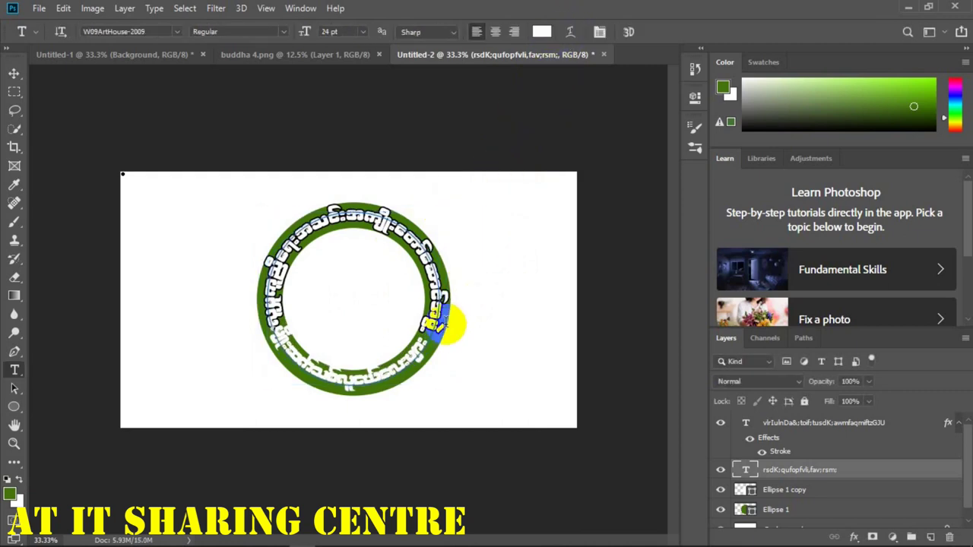
{"action": "key", "text": "ctrl+t"}
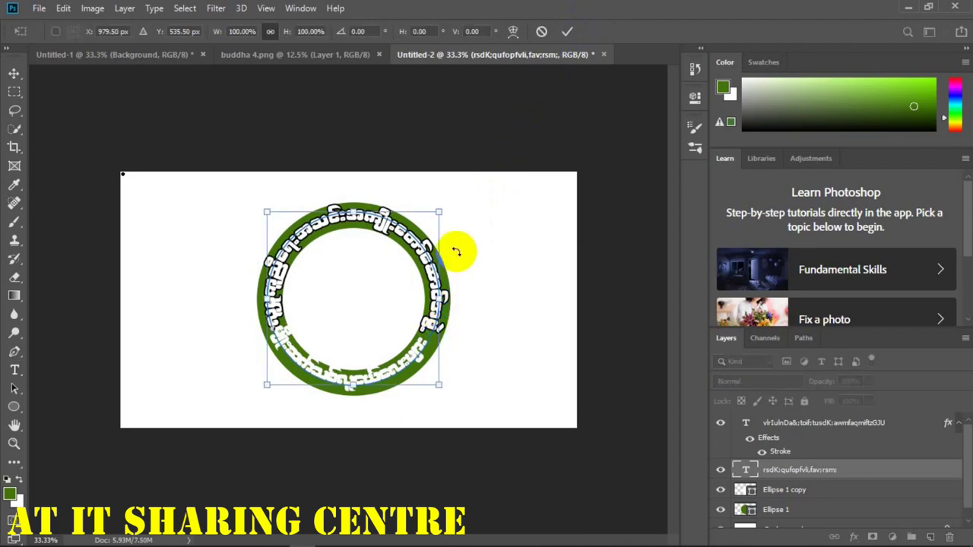
{"action": "left_click_drag", "start_coordinate": [458, 202], "coordinate": [462, 191]}
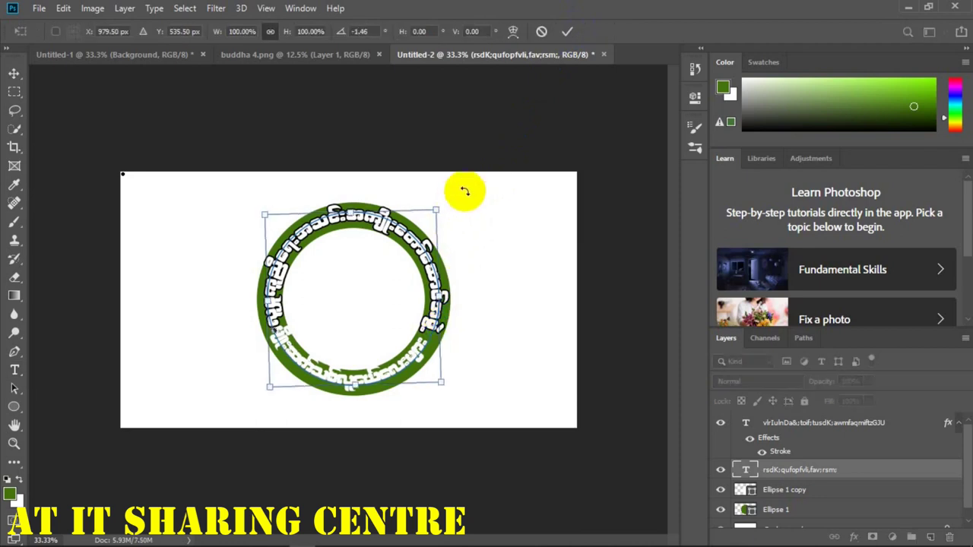
{"action": "left_click", "coordinate": [569, 32]}
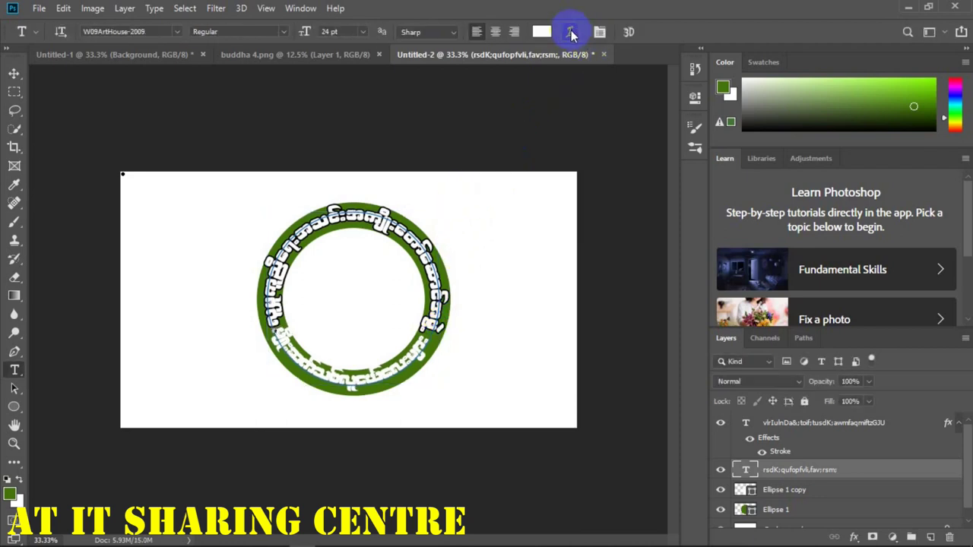
Step: Apply a 6 px black outside Stroke effect to the second ring text layer
{"action": "left_click", "coordinate": [591, 100]}
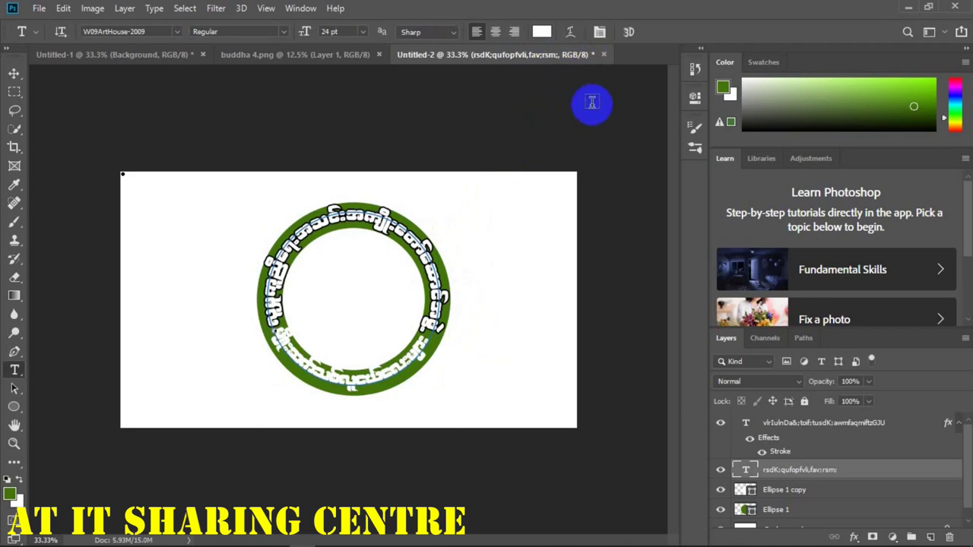
{"action": "left_click", "coordinate": [855, 538]}
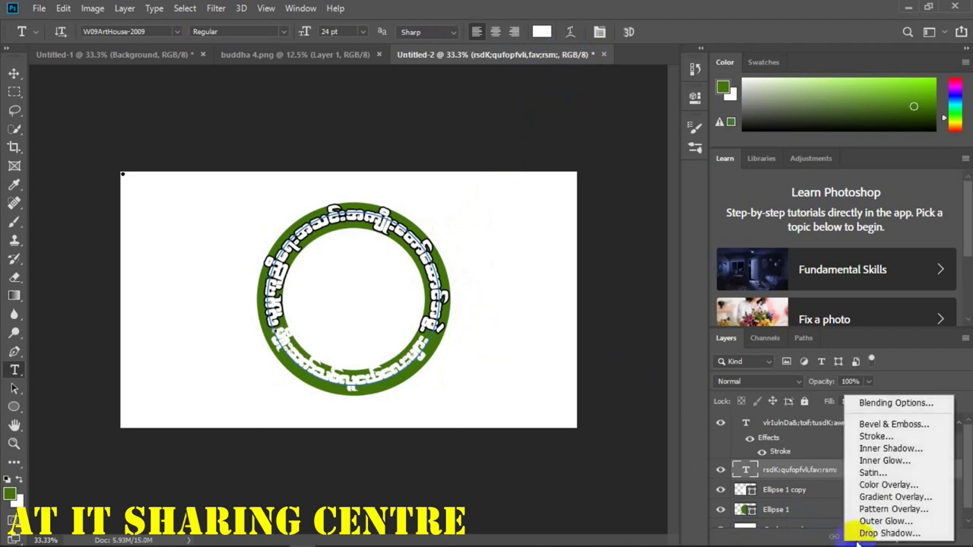
{"action": "left_click", "coordinate": [869, 437]}
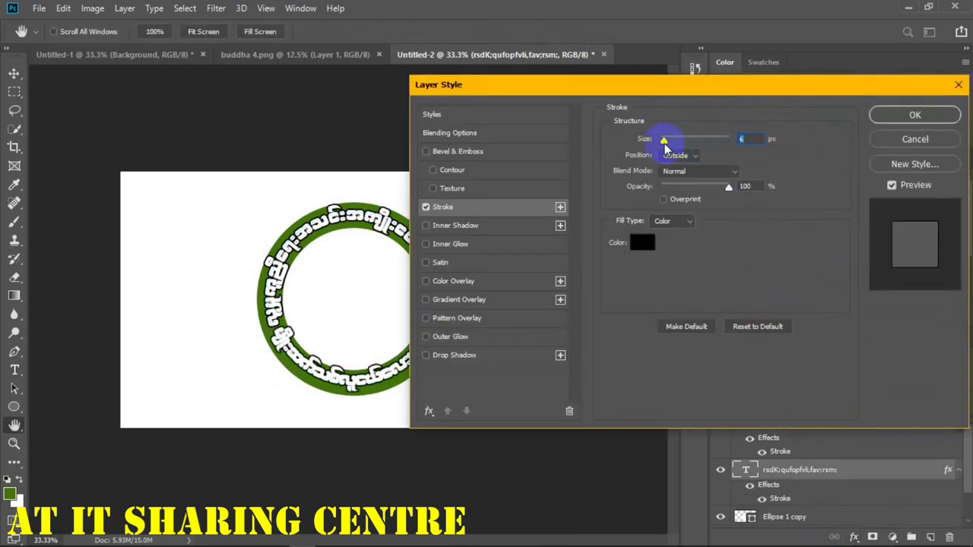
{"action": "left_click", "coordinate": [885, 115]}
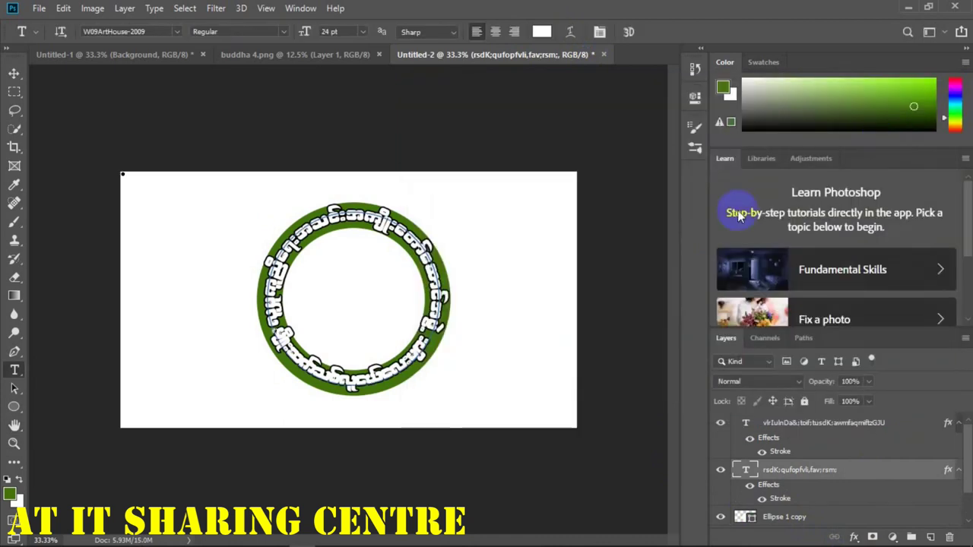
Step: Select all of the top ring text and set its size to 18 pt
{"action": "left_click", "coordinate": [346, 213]}
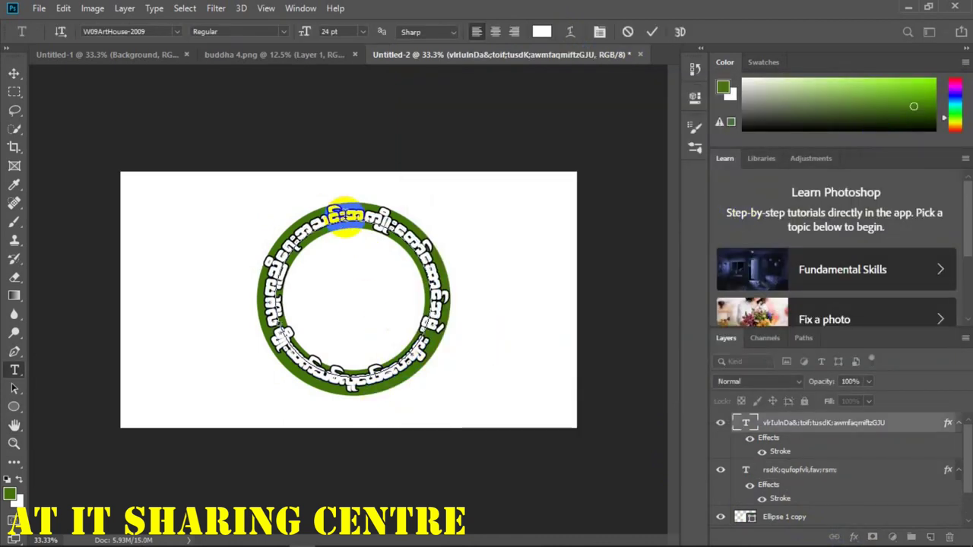
{"action": "right_click", "coordinate": [346, 213]}
{"action": "left_click", "coordinate": [402, 219]}
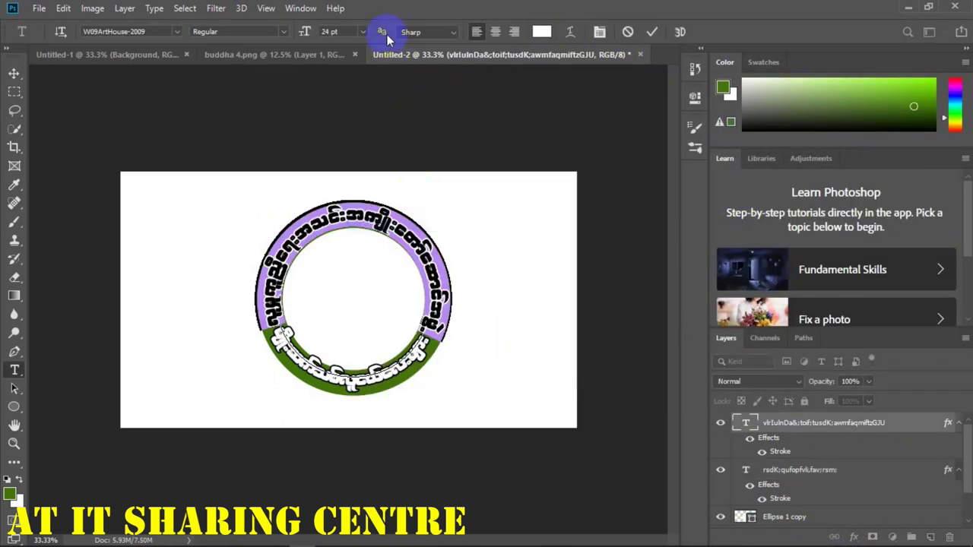
{"action": "left_click", "coordinate": [363, 32]}
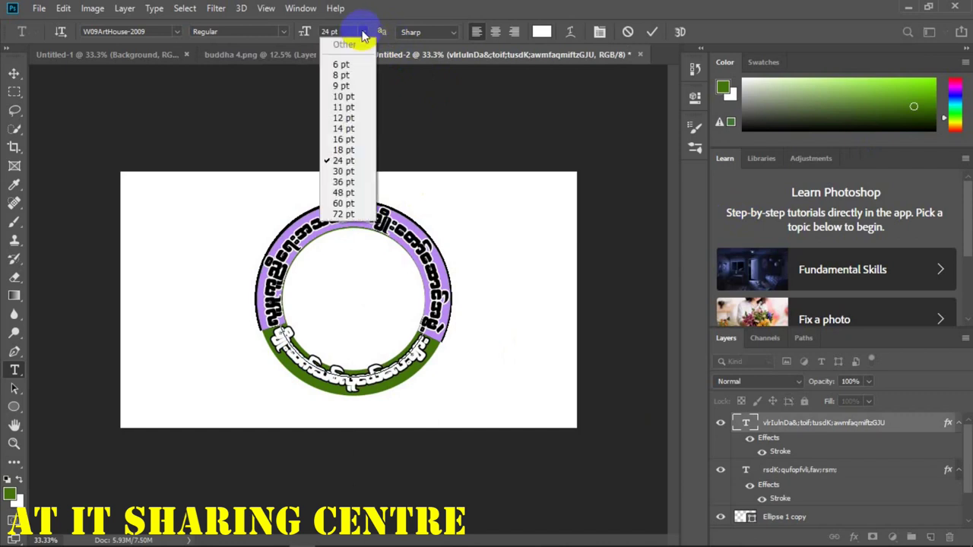
{"action": "left_click", "coordinate": [363, 151]}
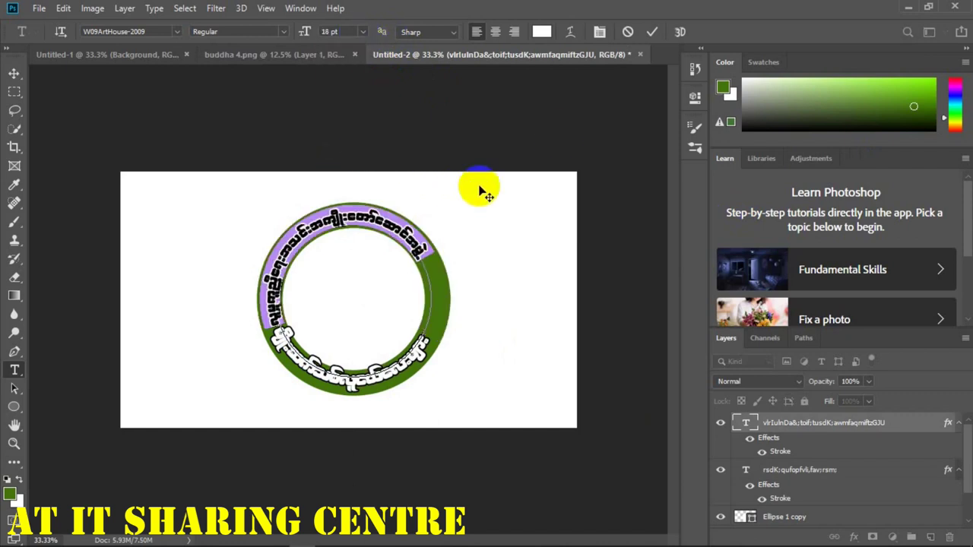
{"action": "left_click", "coordinate": [652, 32]}
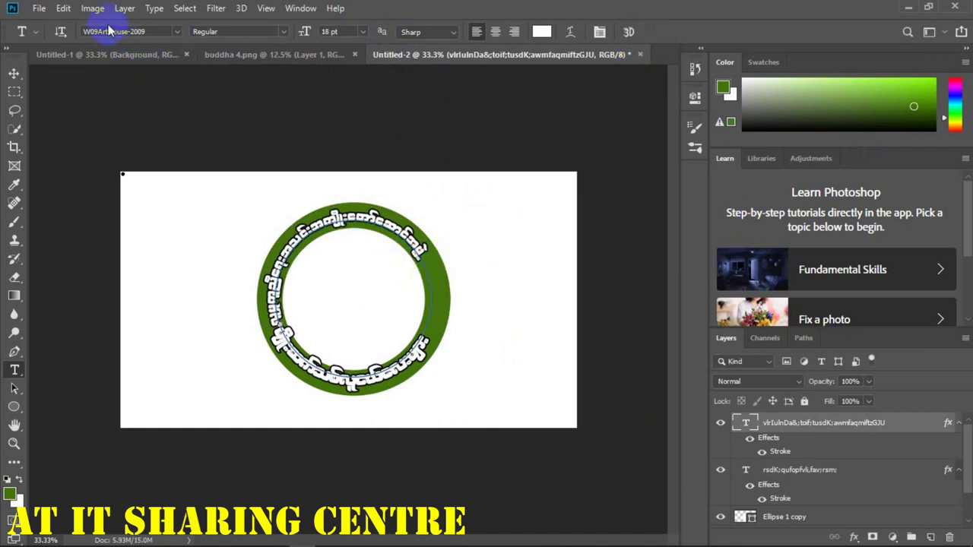
Step: Rotate the top ring text about 30°, then back, ending about 3.7° counter-clockwise
{"action": "left_click", "coordinate": [64, 9]}
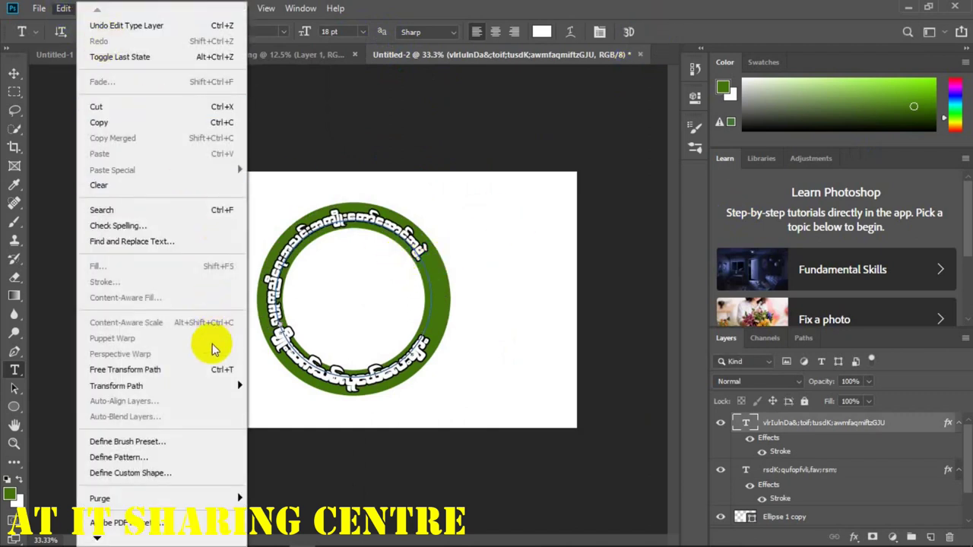
{"action": "left_click", "coordinate": [217, 370]}
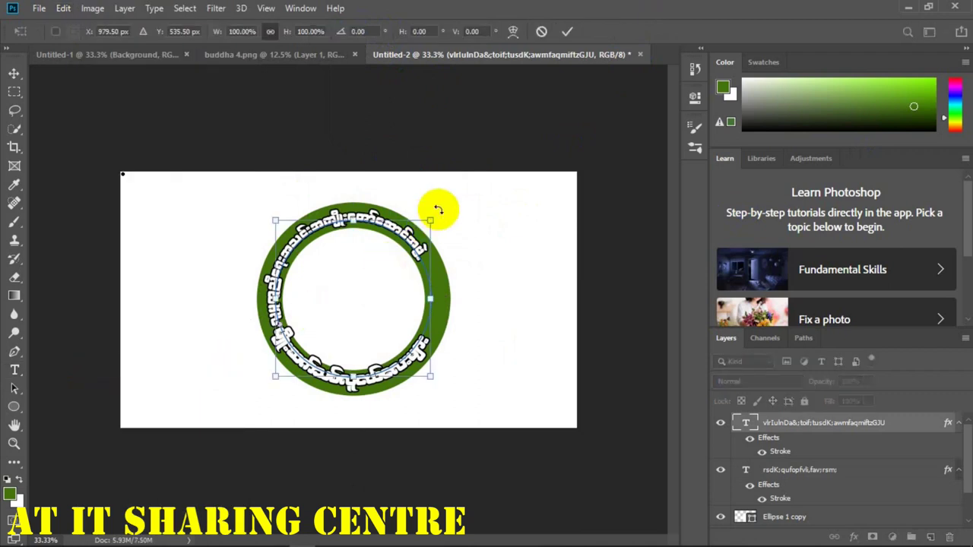
{"action": "left_click_drag", "start_coordinate": [466, 202], "coordinate": [510, 277]}
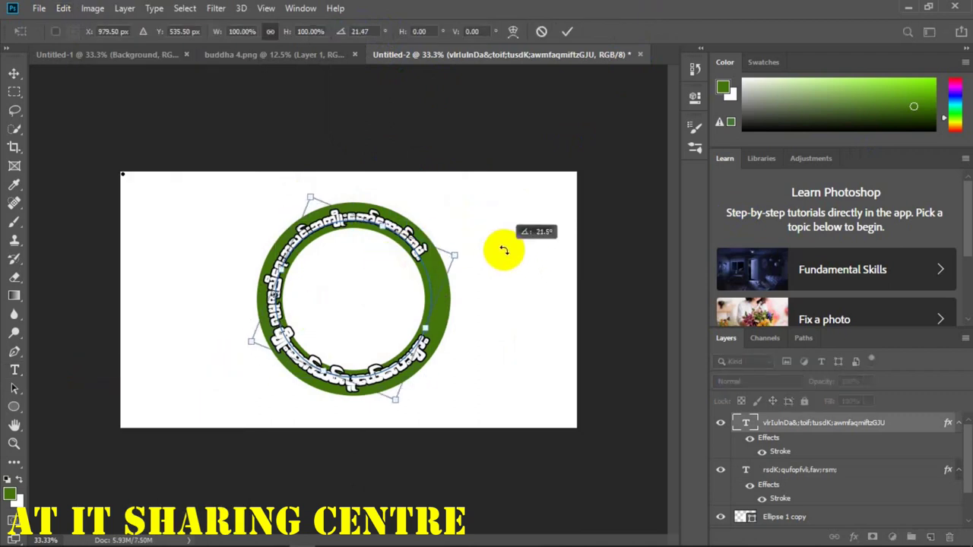
{"action": "left_click", "coordinate": [567, 31]}
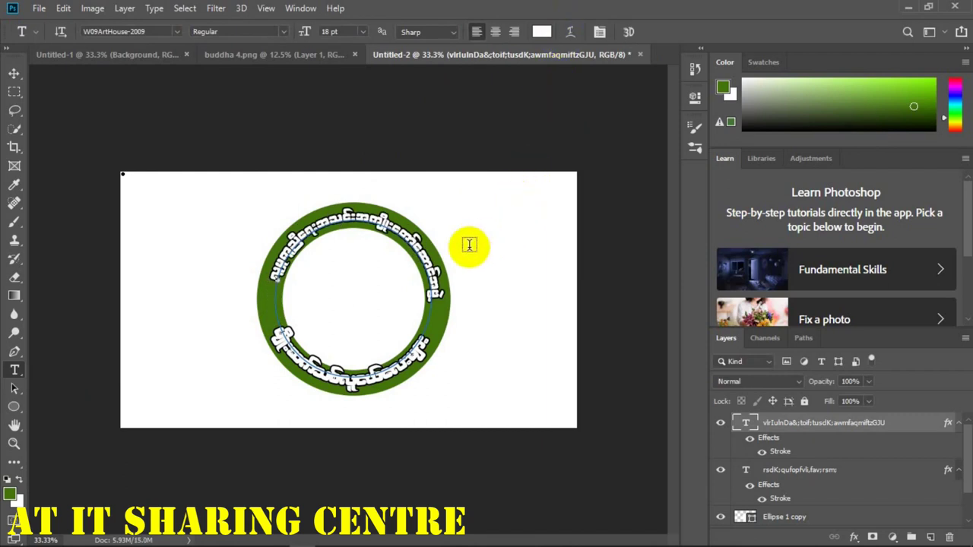
{"action": "key", "text": "ctrl+t"}
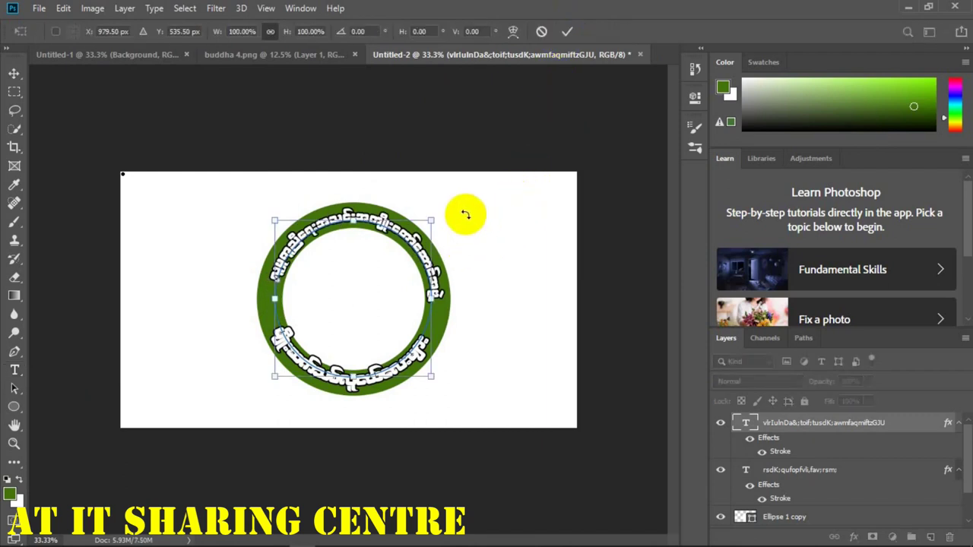
{"action": "left_click_drag", "start_coordinate": [467, 245], "coordinate": [460, 210]}
{"action": "left_click", "coordinate": [567, 32]}
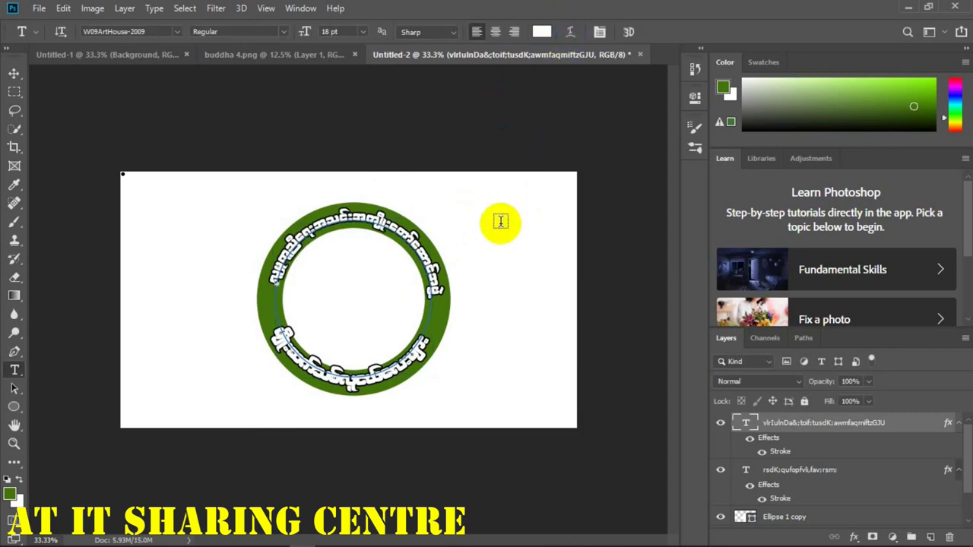
{"action": "key", "text": "ctrl+t"}
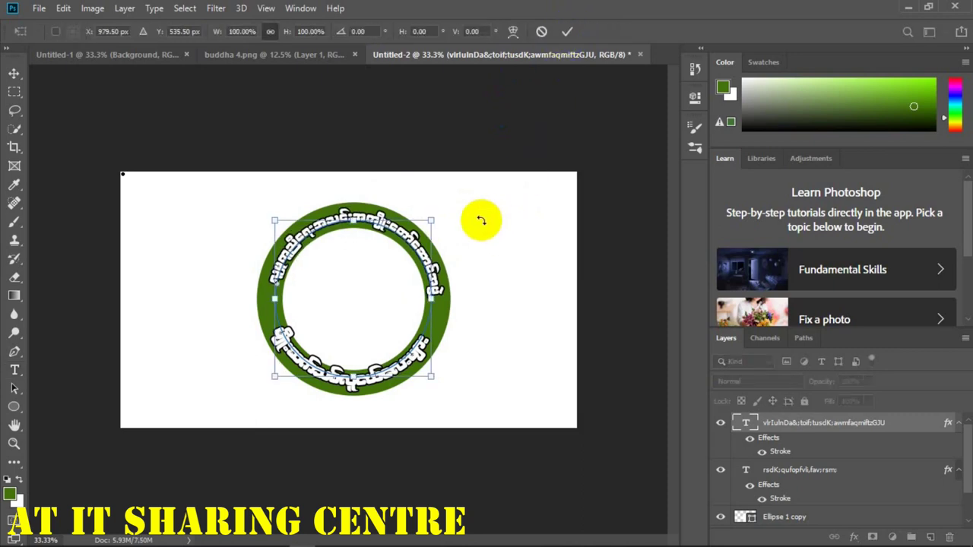
{"action": "left_click_drag", "start_coordinate": [477, 217], "coordinate": [474, 206]}
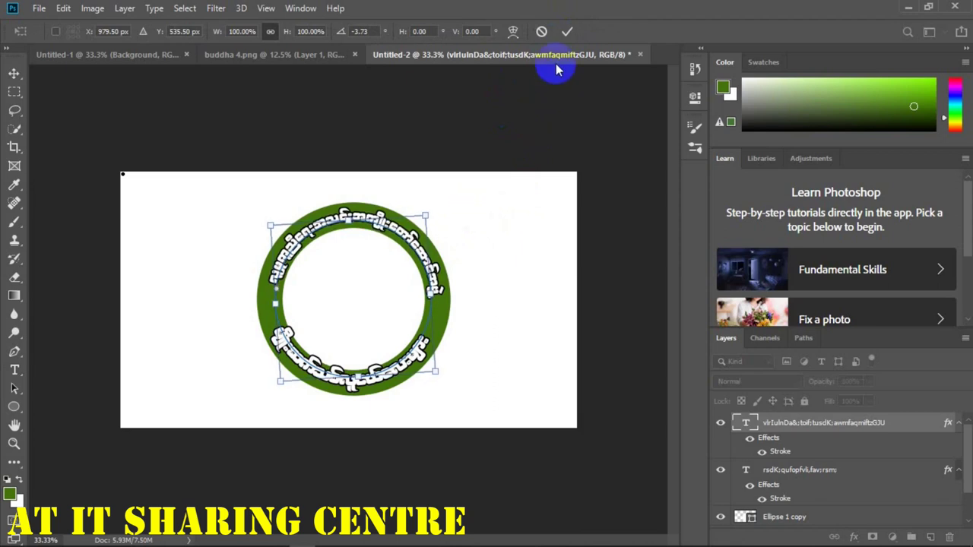
{"action": "left_click", "coordinate": [569, 32]}
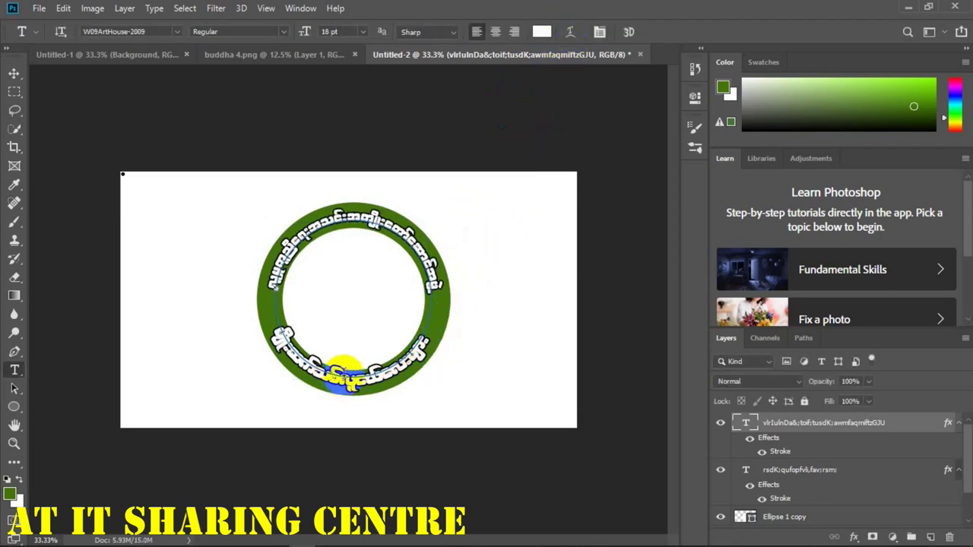
Step: Select all of the lower curved text and set it to 18 pt
{"action": "left_click", "coordinate": [343, 372]}
{"action": "right_click", "coordinate": [343, 372]}
{"action": "left_click", "coordinate": [380, 93]}
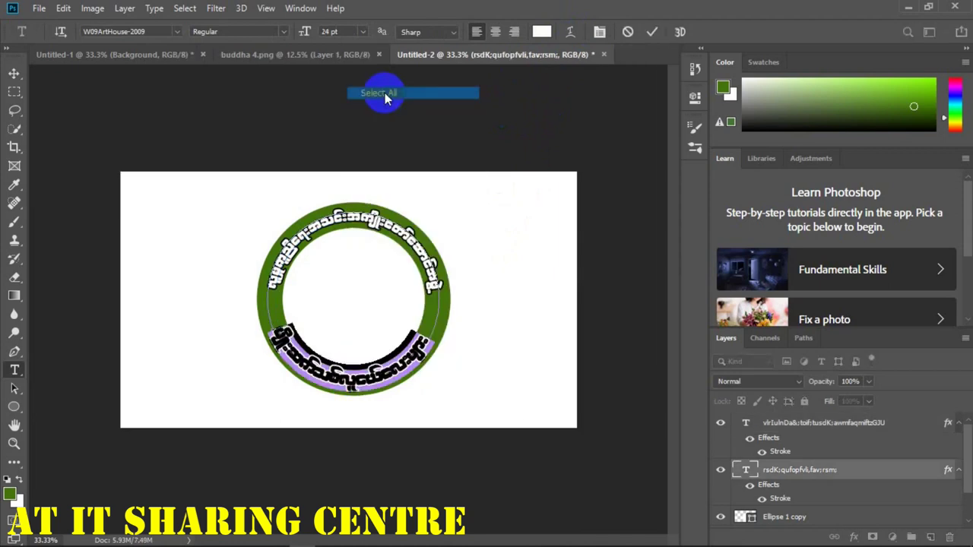
{"action": "left_click", "coordinate": [364, 32]}
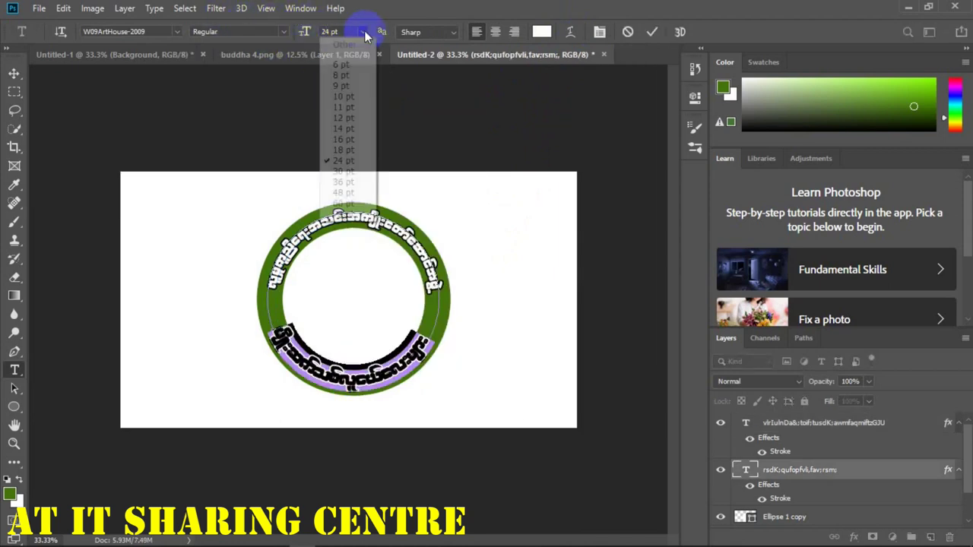
{"action": "left_click", "coordinate": [369, 150]}
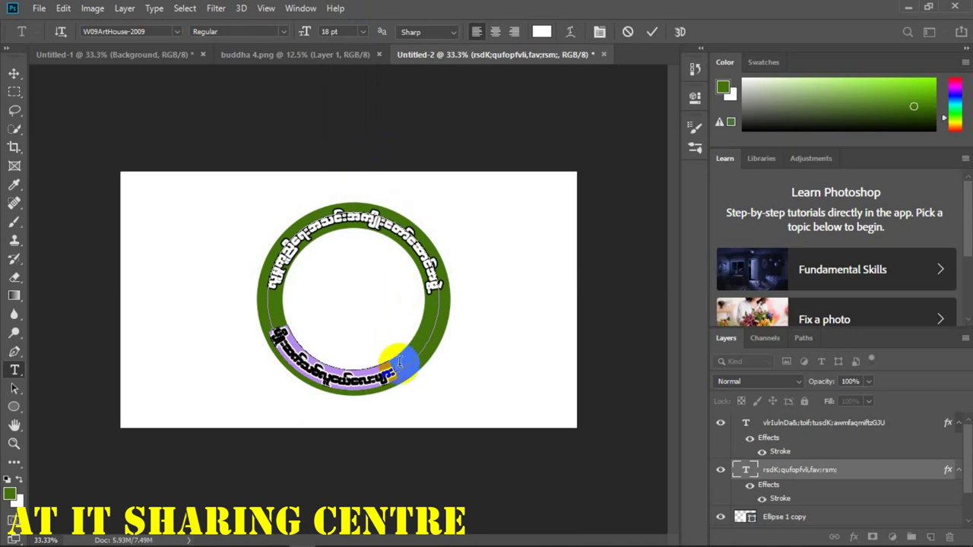
{"action": "key", "text": "ctrl+t"}
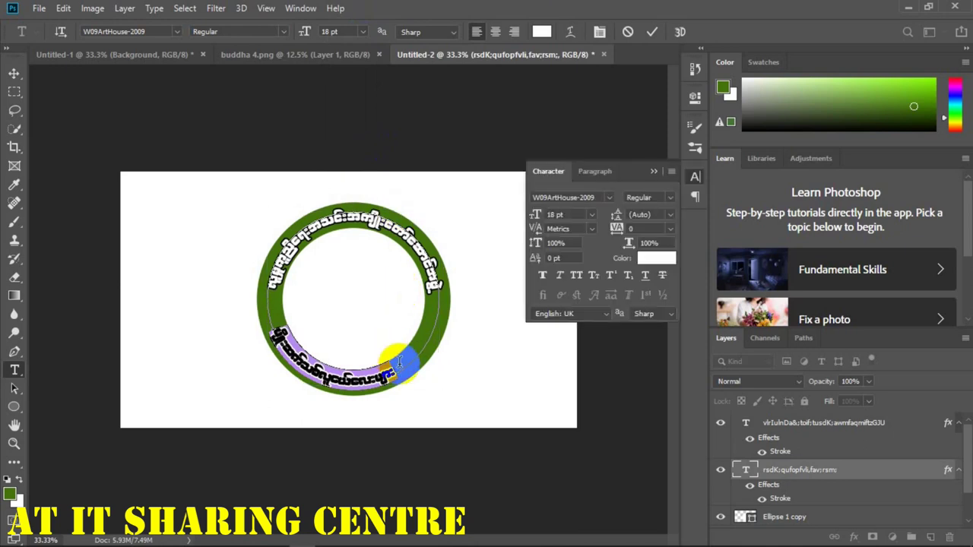
{"action": "left_click", "coordinate": [651, 172]}
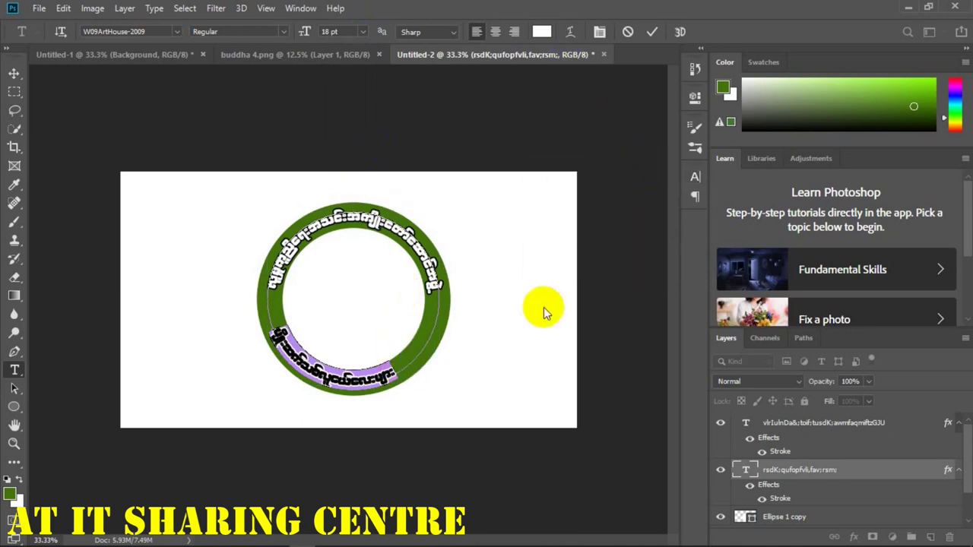
{"action": "left_click", "coordinate": [651, 31]}
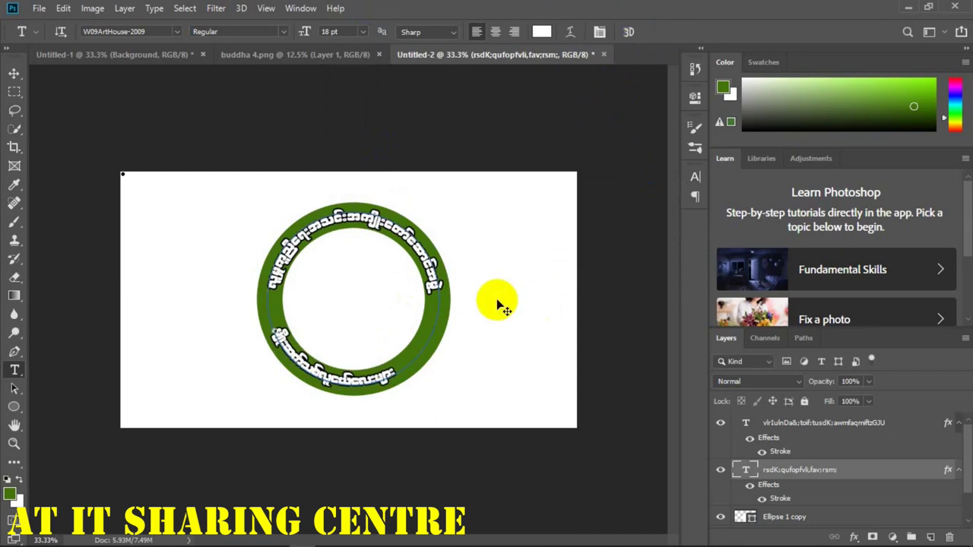
Step: Rotate the lower text about -14°, enlarge it to 112%, then shrink it to about 92%
{"action": "key", "text": "ctrl+t"}
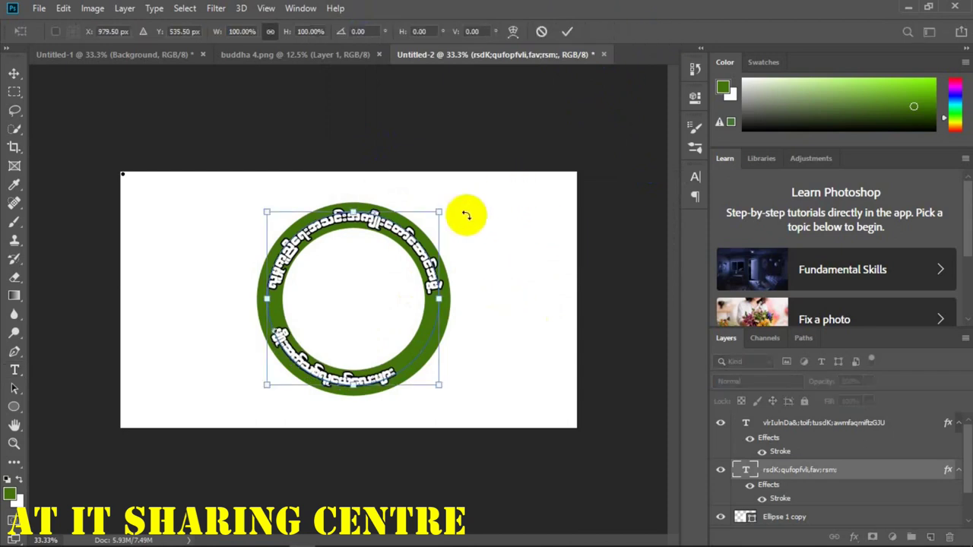
{"action": "left_click_drag", "start_coordinate": [462, 206], "coordinate": [441, 181]}
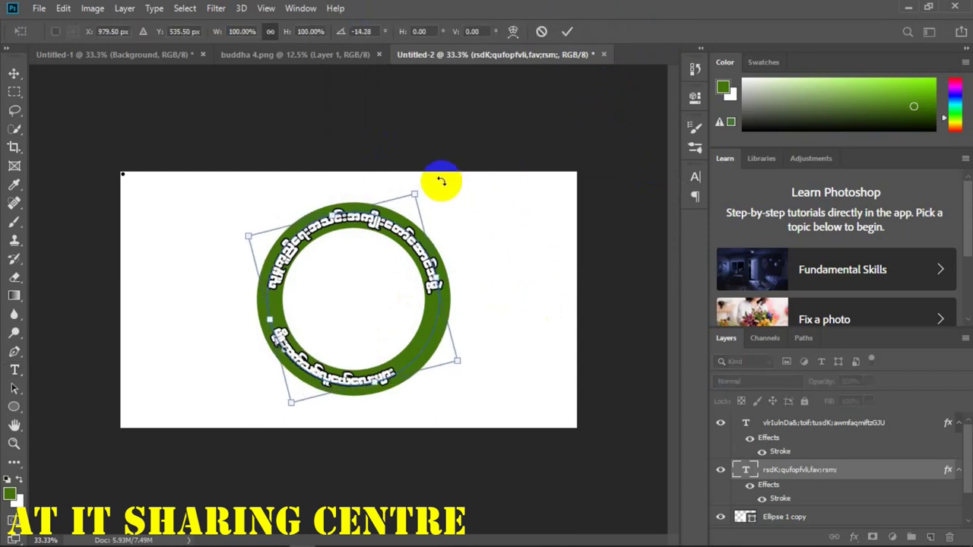
{"action": "left_click", "coordinate": [568, 32]}
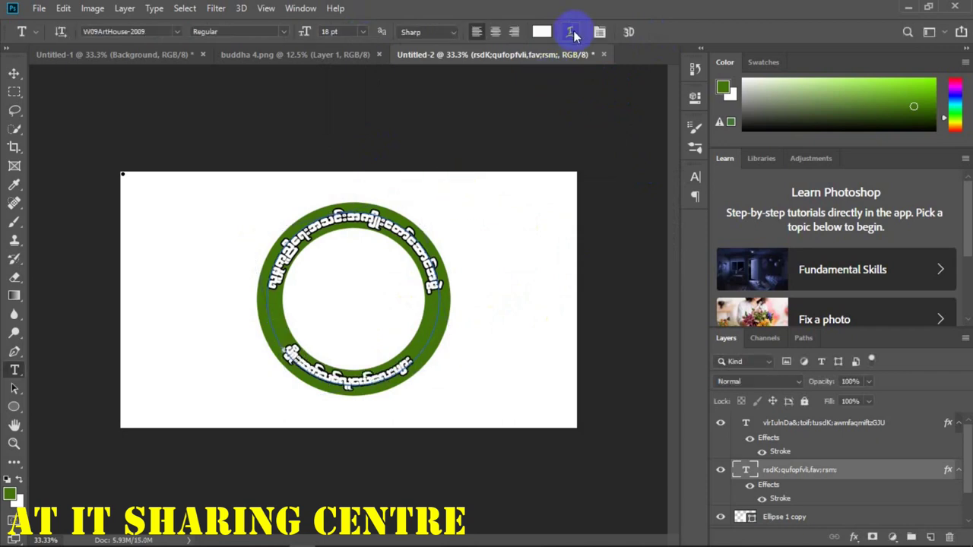
{"action": "left_click", "coordinate": [434, 286]}
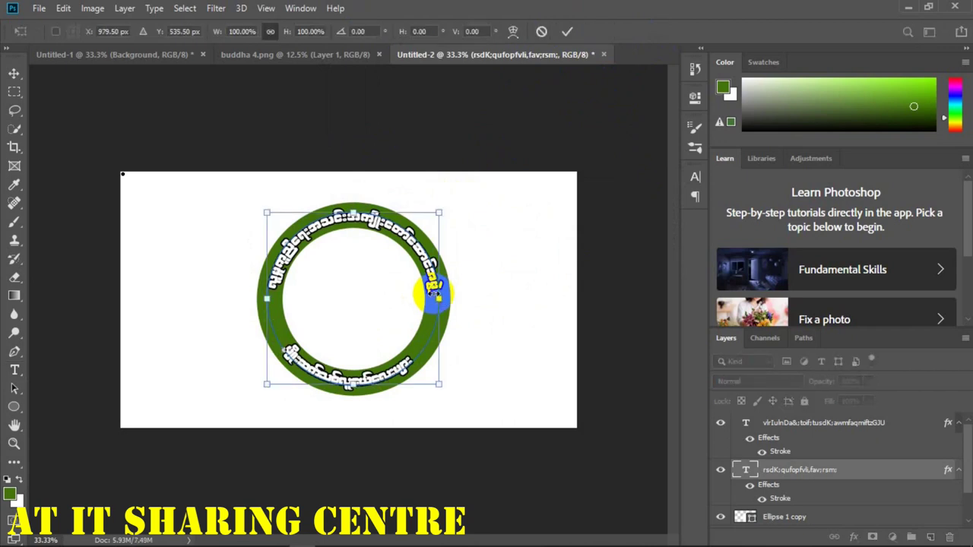
{"action": "left_click_drag", "start_coordinate": [440, 213], "coordinate": [449, 206]}
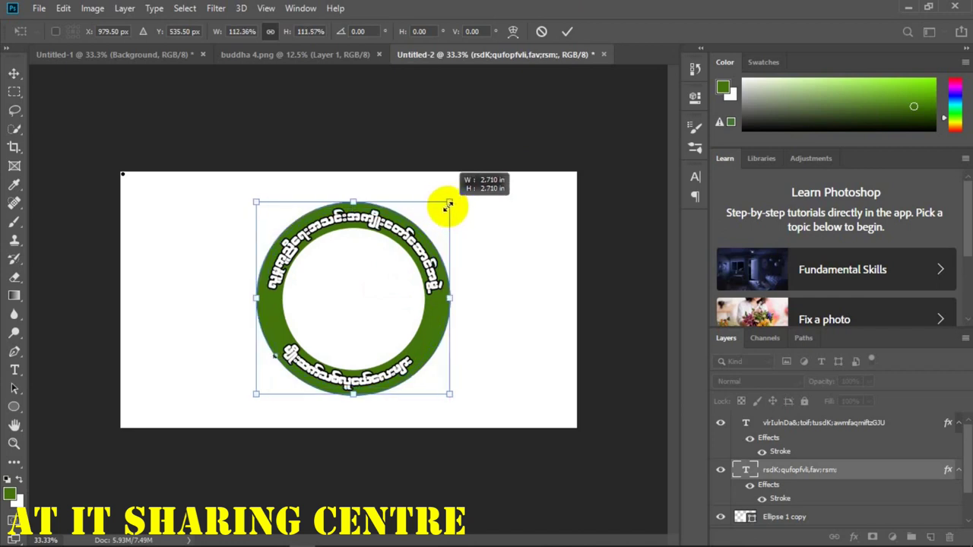
{"action": "left_click", "coordinate": [567, 31]}
{"action": "left_click", "coordinate": [431, 329]}
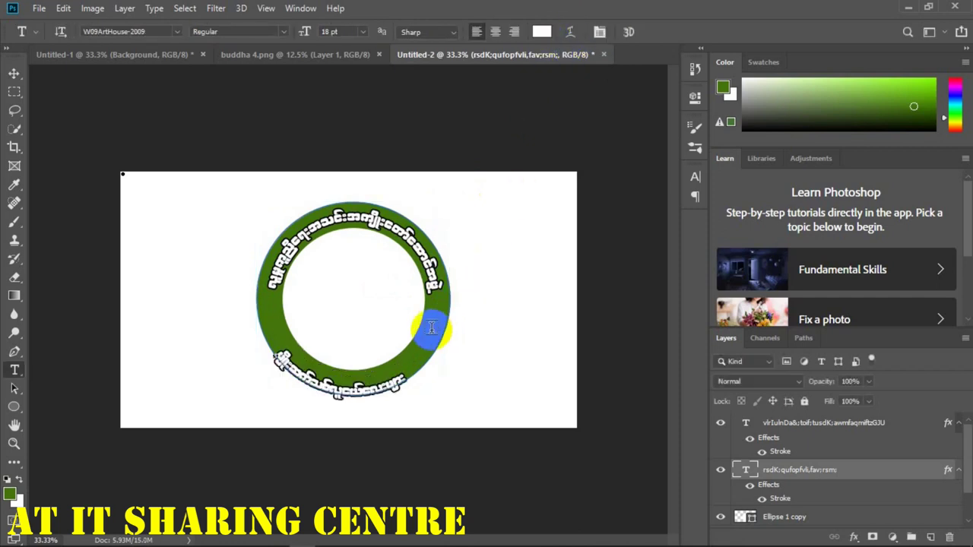
{"action": "key", "text": "ctrl+t"}
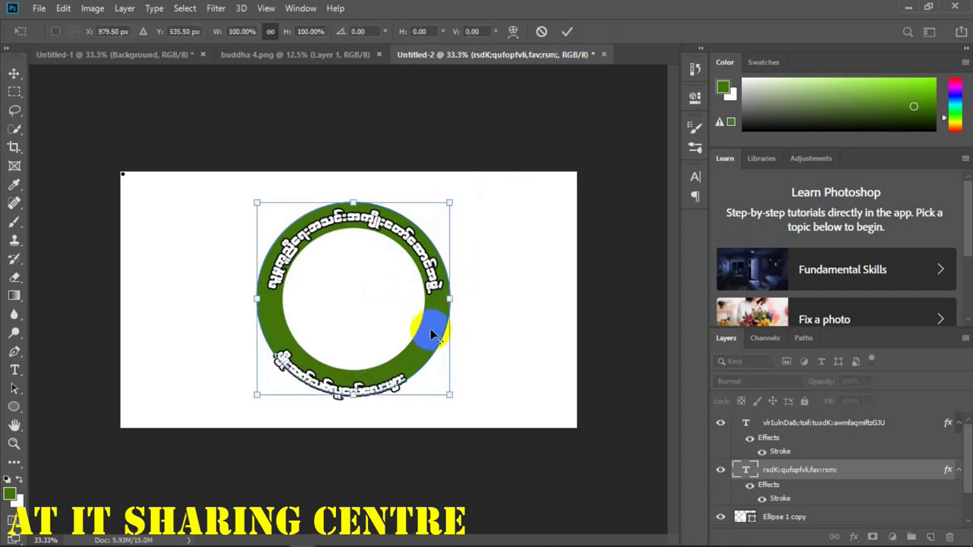
{"action": "left_click_drag", "start_coordinate": [450, 203], "coordinate": [442, 207]}
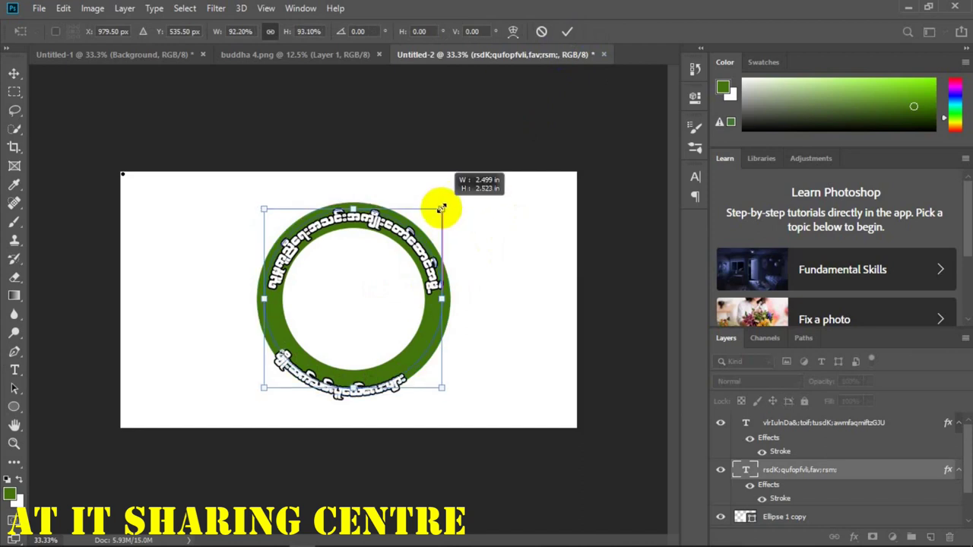
{"action": "left_click", "coordinate": [567, 32]}
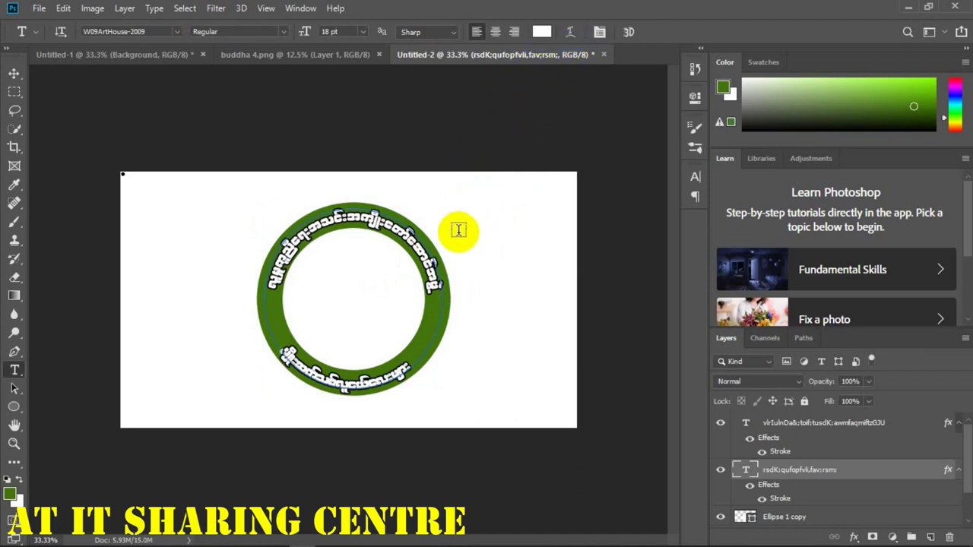
Step: Enter editing mode on the upper curved text and open its context menu
{"action": "left_click_drag", "start_coordinate": [448, 235], "coordinate": [446, 248]}
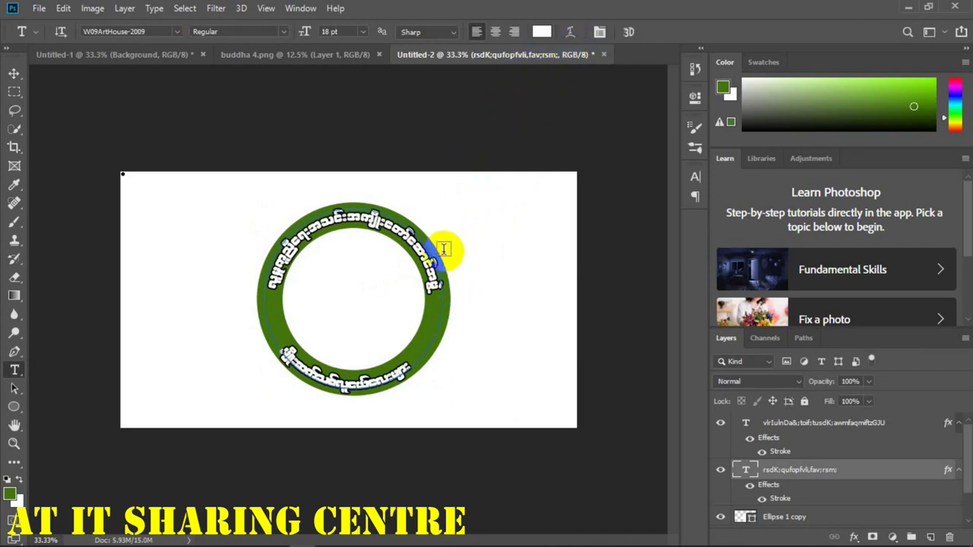
{"action": "left_click", "coordinate": [590, 119]}
{"action": "double_click", "coordinate": [348, 218]}
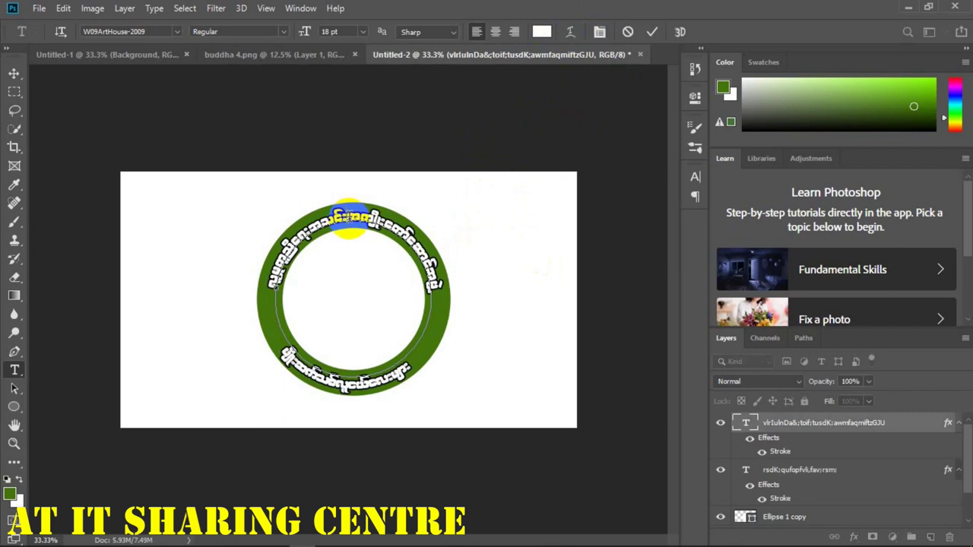
{"action": "right_click", "coordinate": [352, 221]}
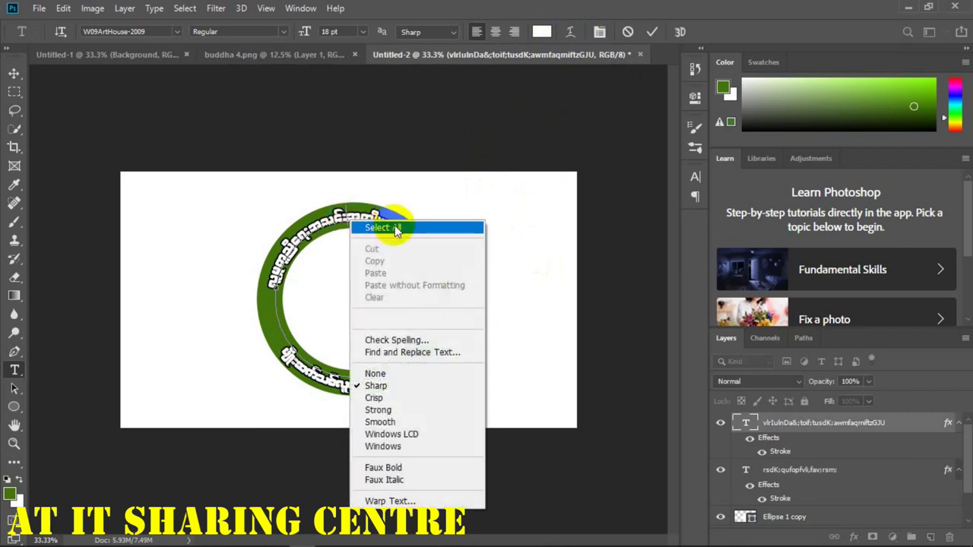
Step: Select all of the upper curved text and set it to 24 pt
{"action": "left_click", "coordinate": [384, 228]}
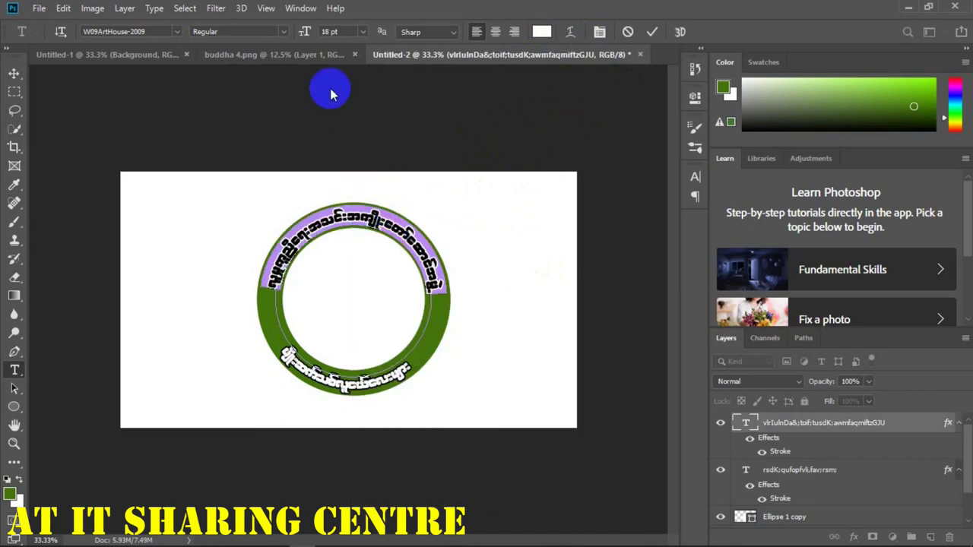
{"action": "left_click", "coordinate": [365, 32]}
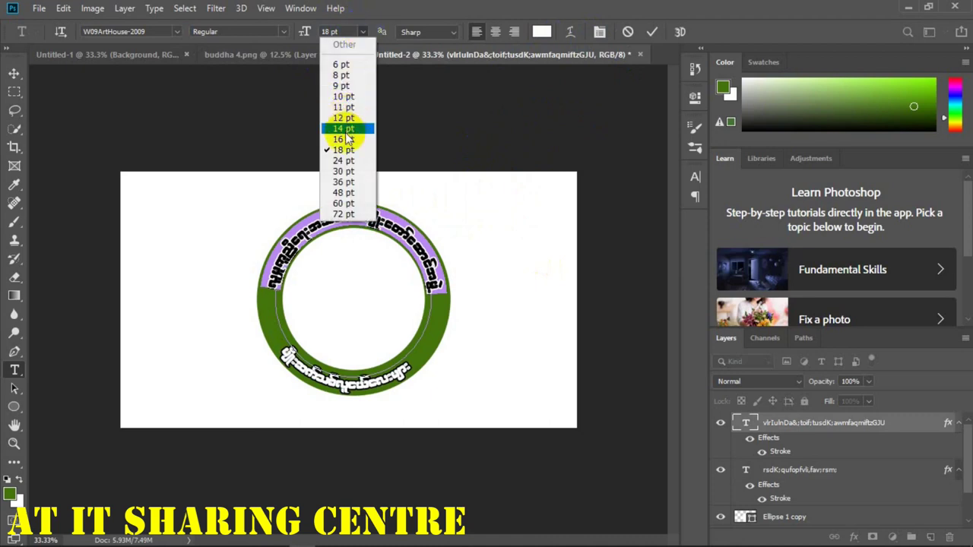
{"action": "left_click", "coordinate": [344, 160]}
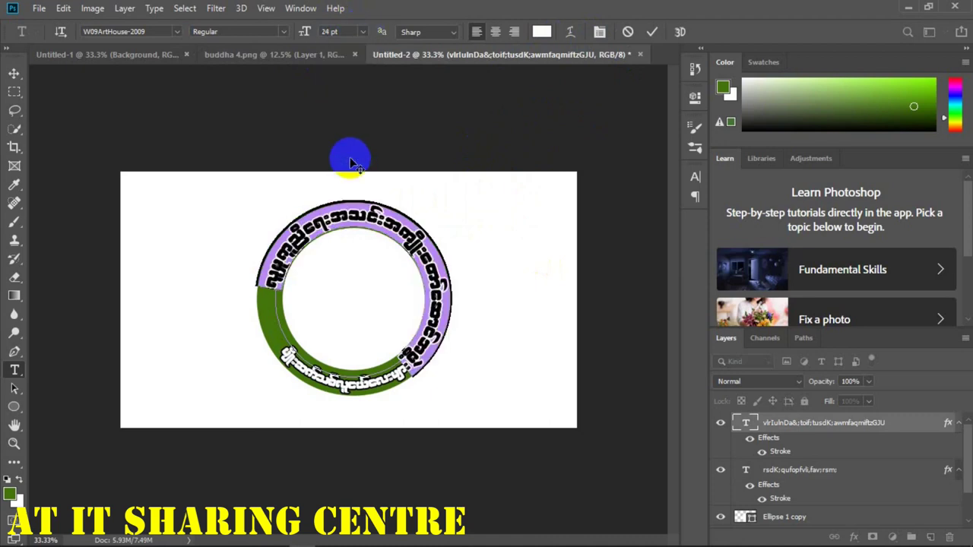
{"action": "left_click", "coordinate": [652, 32]}
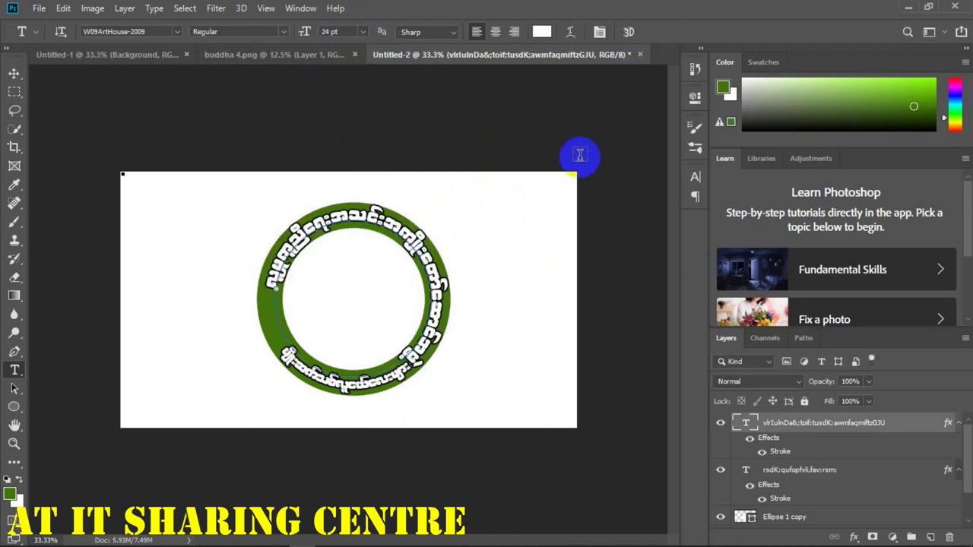
Step: Rotate the upper text about 24° counter-clockwise, then fine-tune it by about 1.7°
{"action": "key", "text": "ctrl+t"}
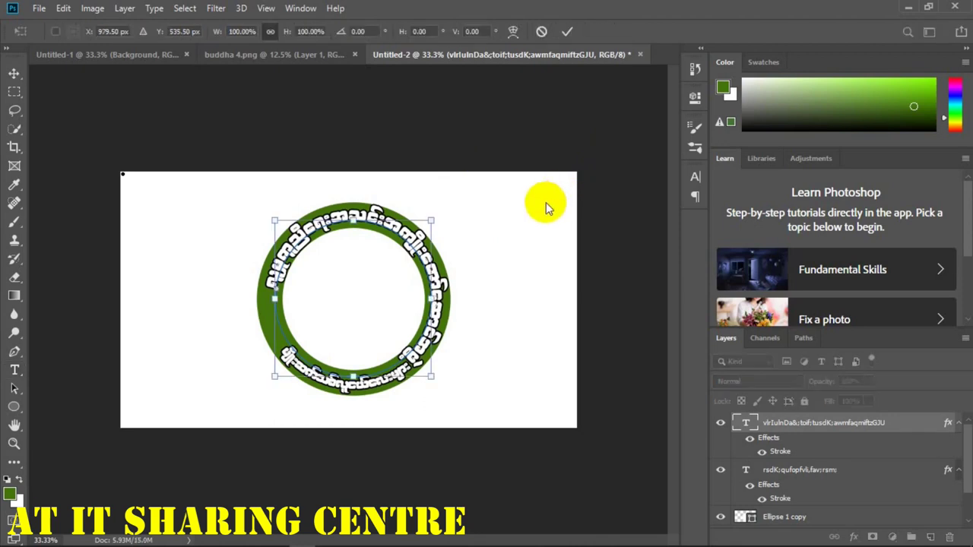
{"action": "left_click_drag", "start_coordinate": [465, 213], "coordinate": [402, 156]}
{"action": "left_click", "coordinate": [566, 32]}
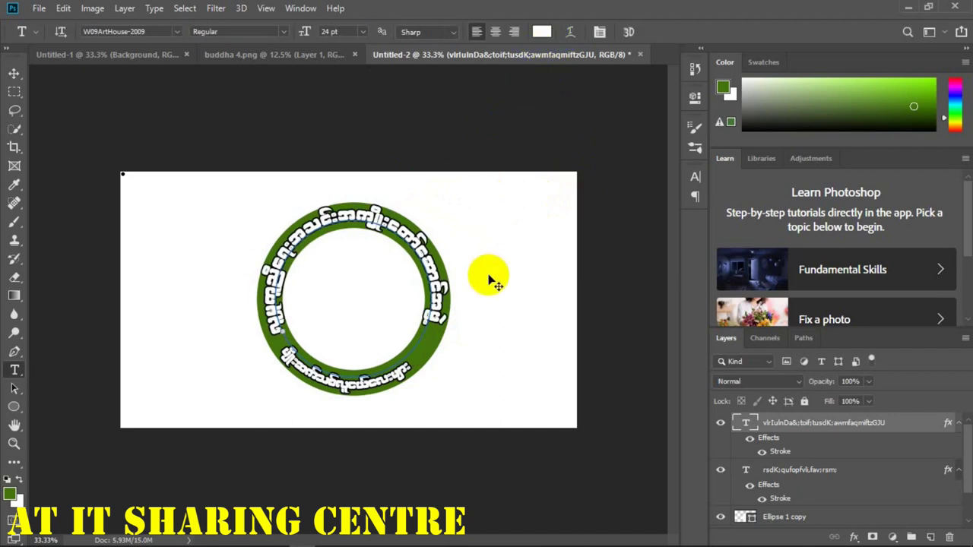
{"action": "key", "text": "ctrl+t"}
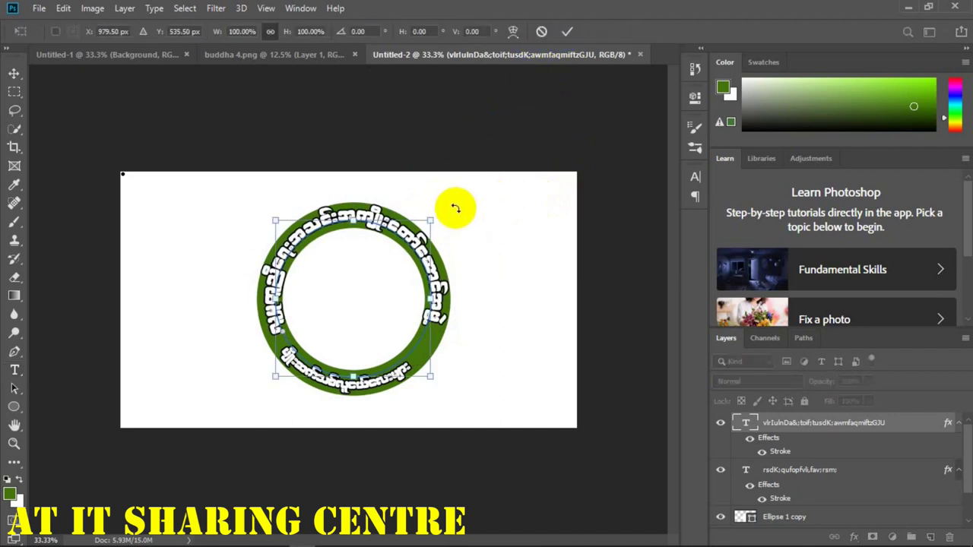
{"action": "left_click_drag", "start_coordinate": [454, 208], "coordinate": [459, 212]}
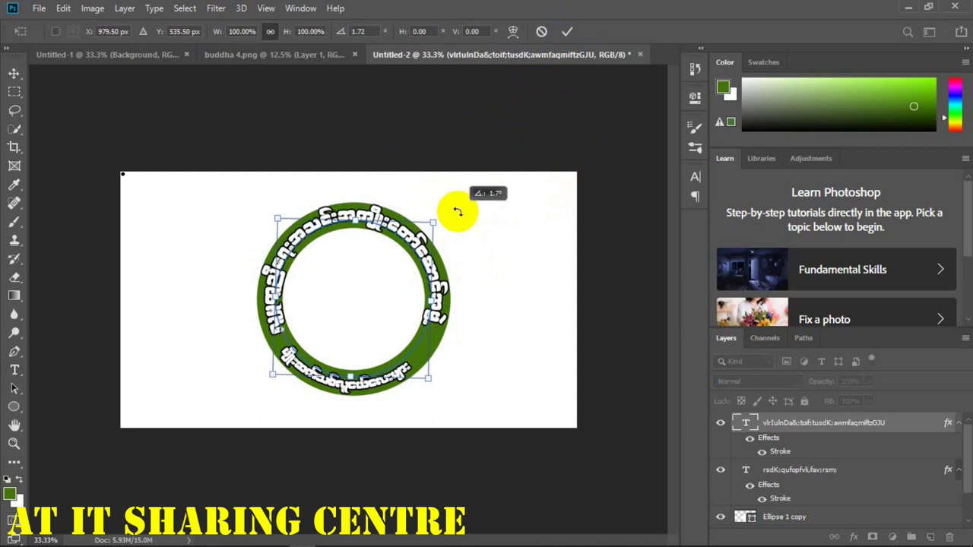
{"action": "left_click", "coordinate": [568, 33]}
{"action": "left_click", "coordinate": [368, 374]}
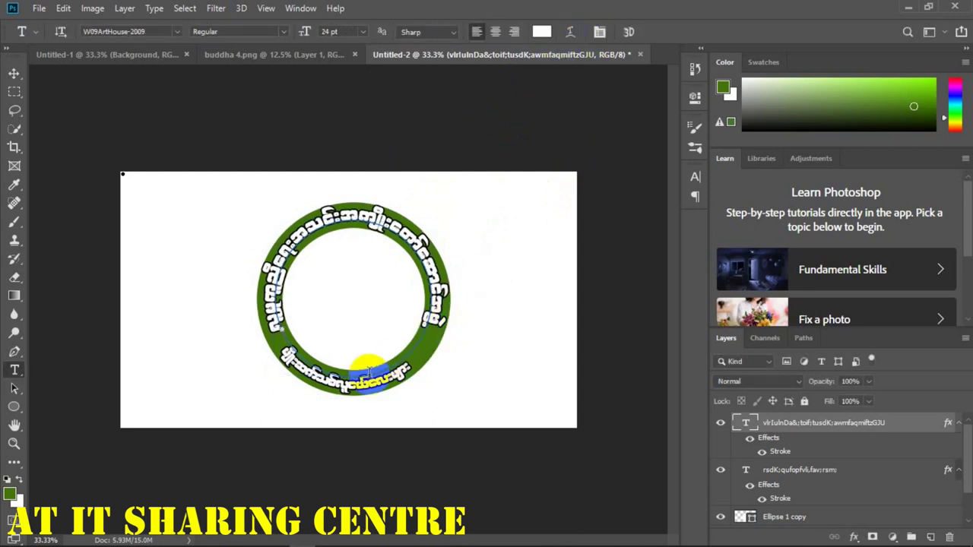
Step: Set the lower curved Myanmar text to 24 pt and commit the edit
{"action": "right_click", "coordinate": [359, 380]}
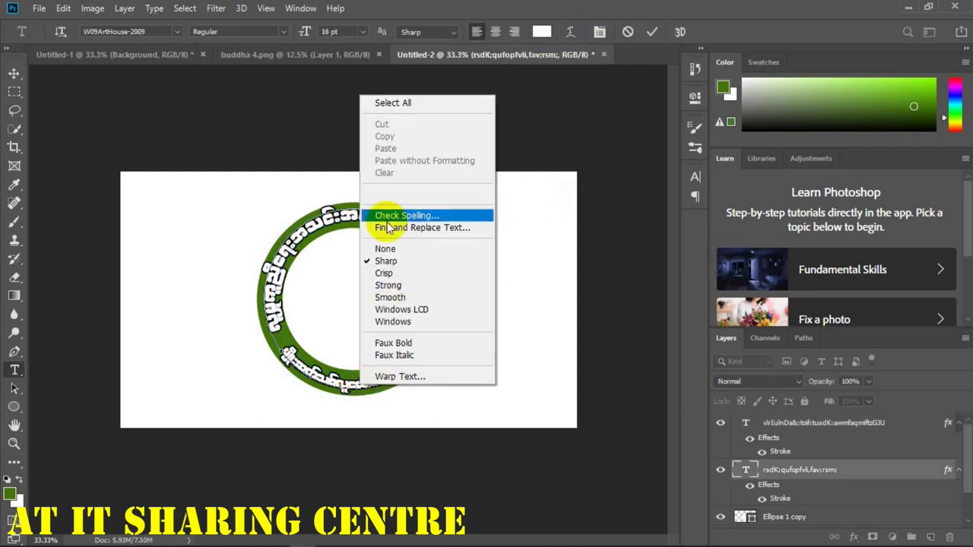
{"action": "left_click", "coordinate": [378, 102]}
{"action": "left_click", "coordinate": [363, 31]}
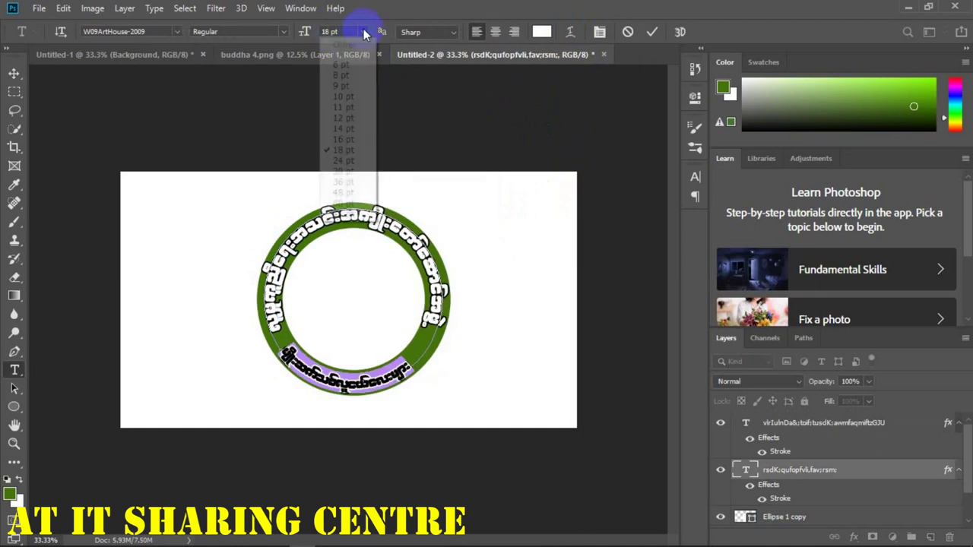
{"action": "left_click", "coordinate": [347, 163]}
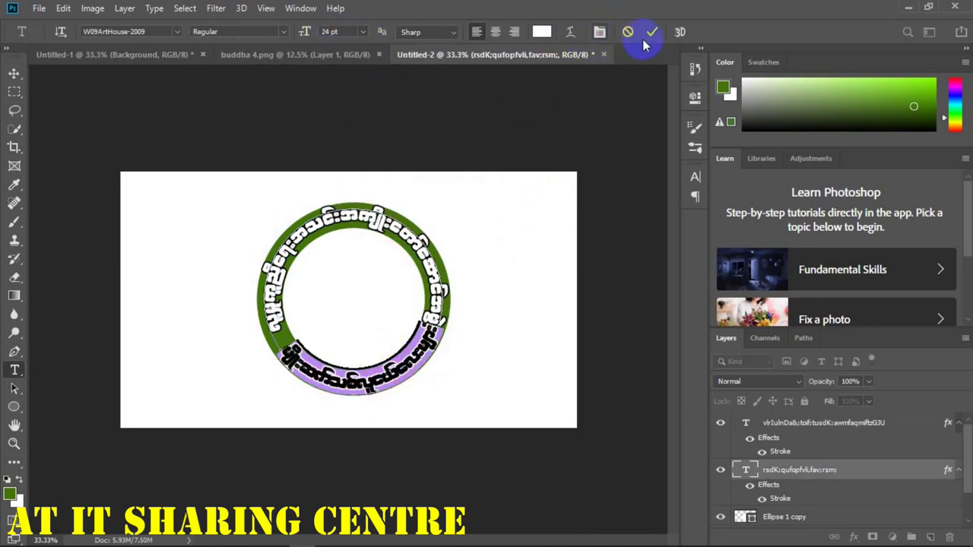
{"action": "left_click", "coordinate": [472, 254]}
Step: Rotate the circular text about 6.7°, then a further 2.3°, around the ring
{"action": "key", "text": "ctrl+t"}
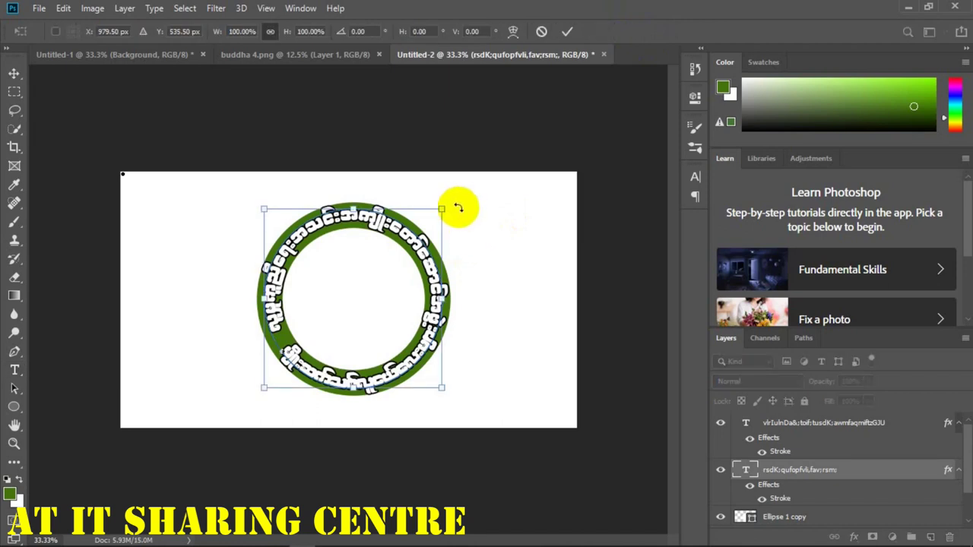
{"action": "left_click_drag", "start_coordinate": [458, 207], "coordinate": [474, 211]}
{"action": "left_click", "coordinate": [568, 31]}
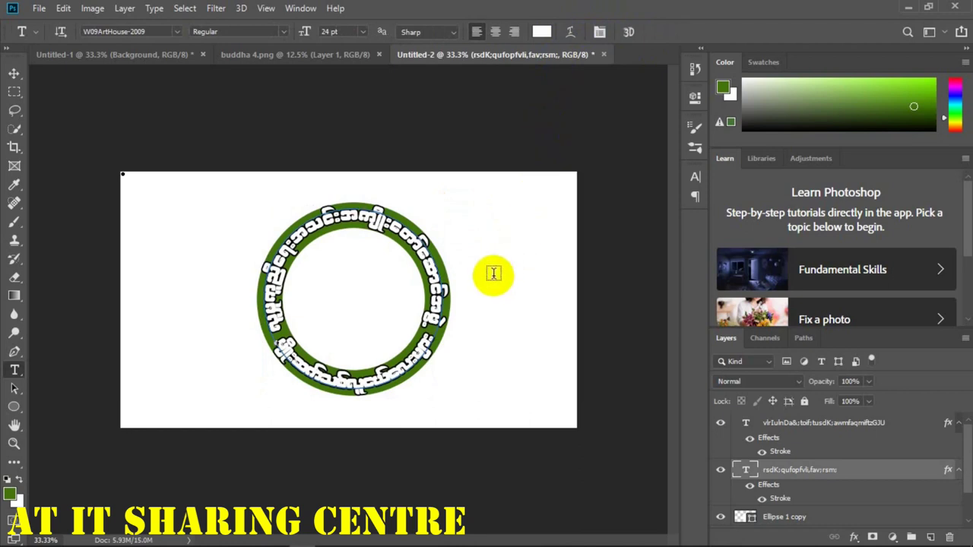
{"action": "key", "text": "ctrl+t"}
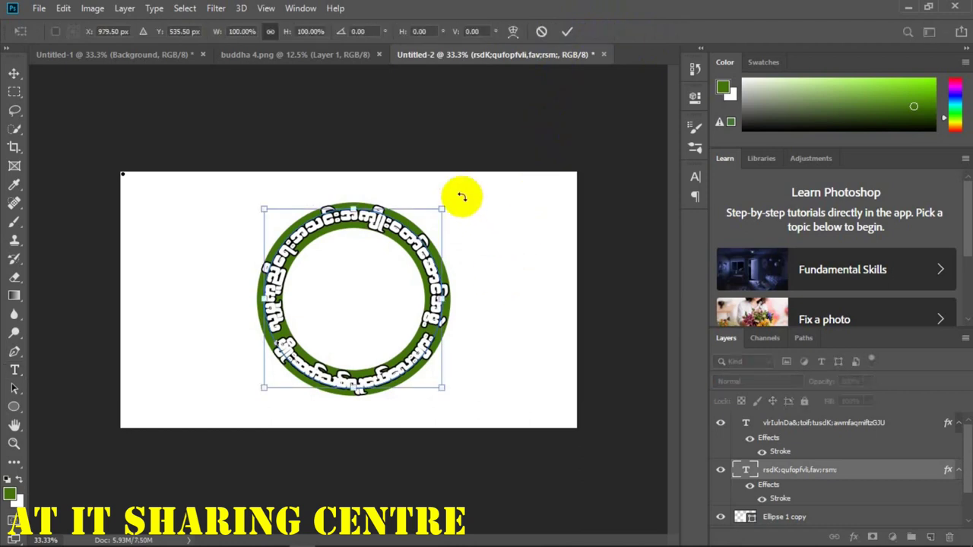
{"action": "left_click_drag", "start_coordinate": [462, 197], "coordinate": [466, 202]}
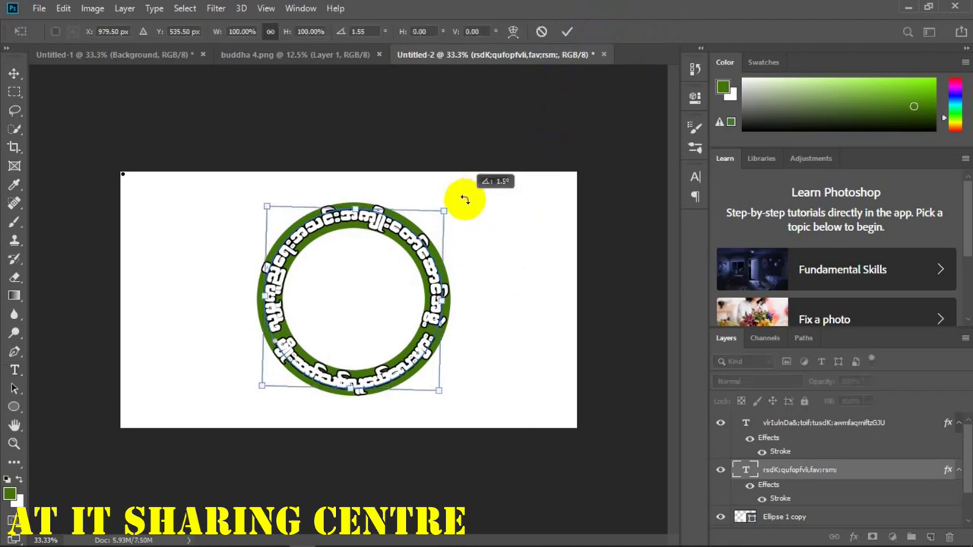
{"action": "left_click", "coordinate": [566, 31]}
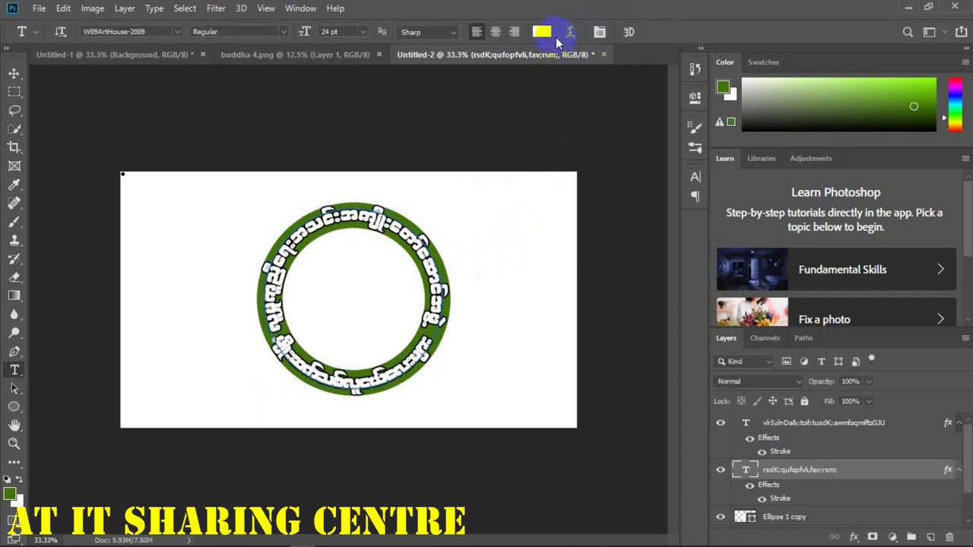
Step: Clear the word selection in the text and switch to the buddha 4.png document
{"action": "double_click", "coordinate": [328, 232]}
{"action": "key", "text": "ctrl+h"}
{"action": "left_click", "coordinate": [331, 54]}
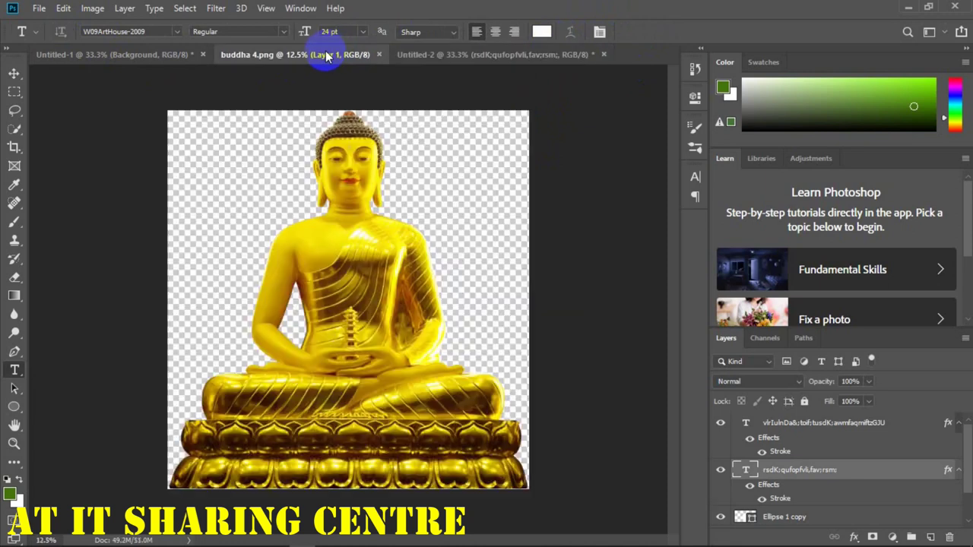
Step: Drag the golden Buddha from buddha 4.png into Untitled-2 as Layer 1
{"action": "left_click", "coordinate": [13, 73]}
{"action": "left_click_drag", "start_coordinate": [384, 291], "coordinate": [155, 56]}
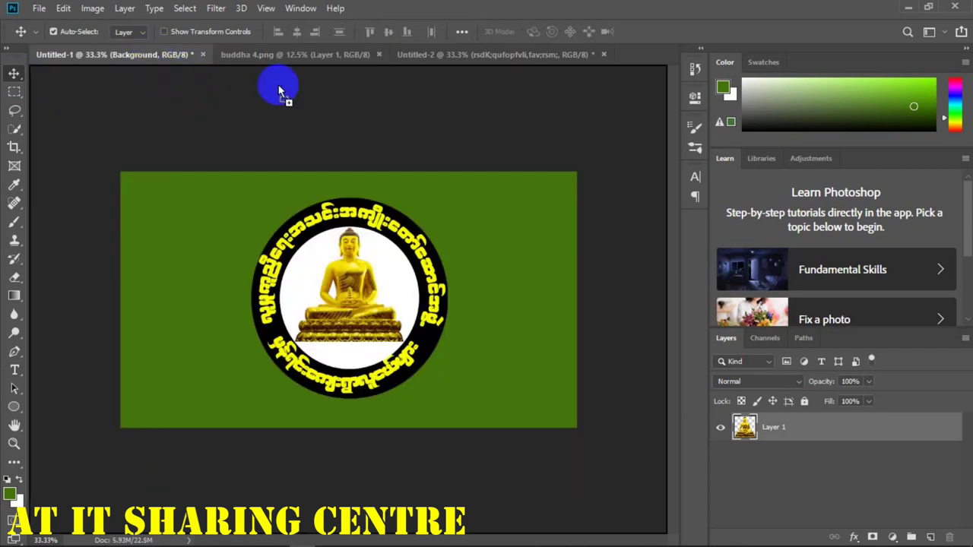
{"action": "mouse_move", "coordinate": [152, 55]}
{"action": "left_mouse_down"}
{"action": "mouse_move", "coordinate": [456, 70]}
{"action": "mouse_move", "coordinate": [392, 297]}
{"action": "mouse_move", "coordinate": [348, 311]}
{"action": "left_mouse_up"}
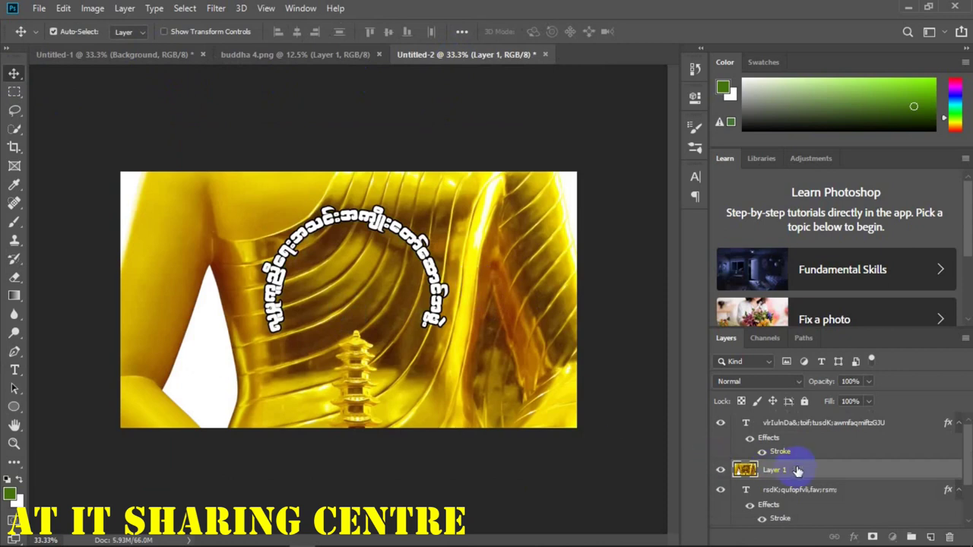
{"action": "left_click_drag", "start_coordinate": [796, 470], "coordinate": [783, 460]}
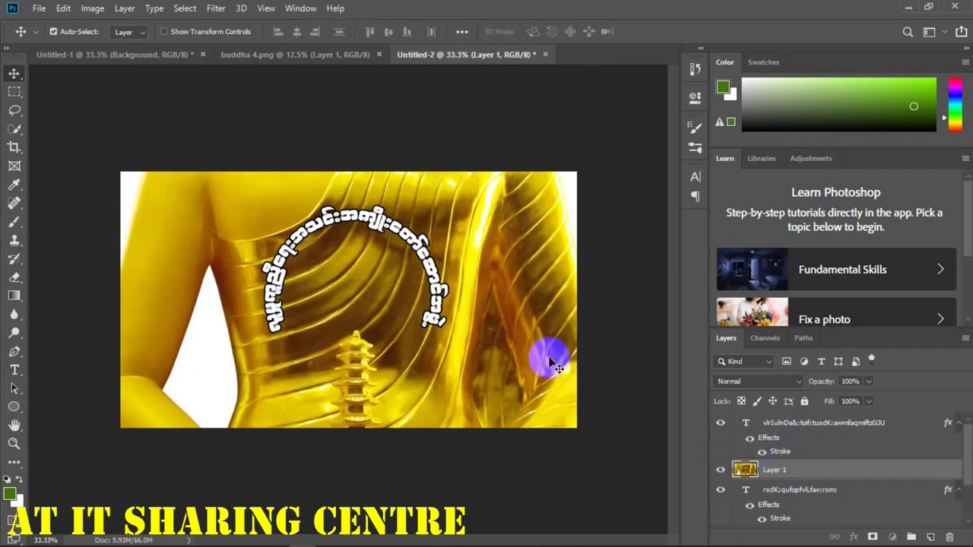
{"action": "left_click", "coordinate": [63, 9]}
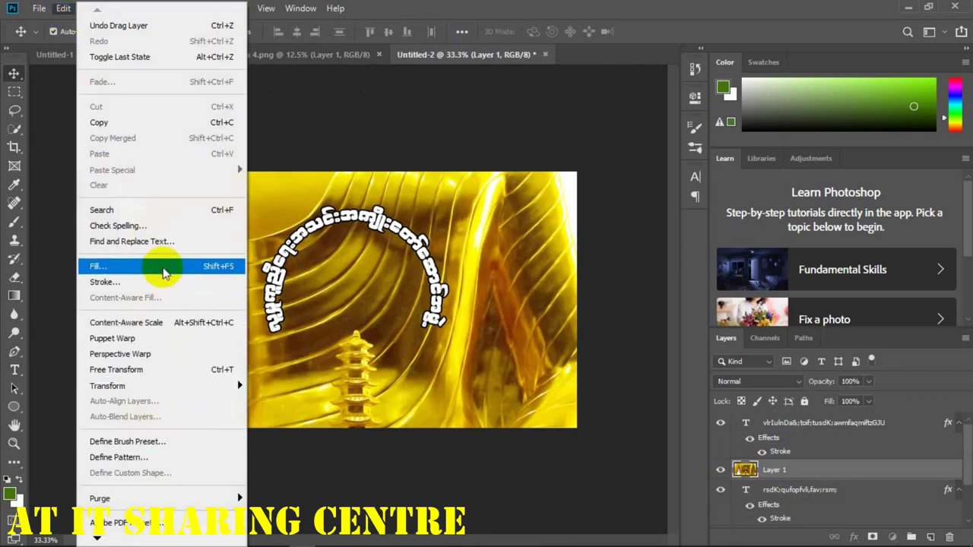
Step: Free-transform the Buddha layer, moving and scaling it down into the ring
{"action": "left_click", "coordinate": [211, 371]}
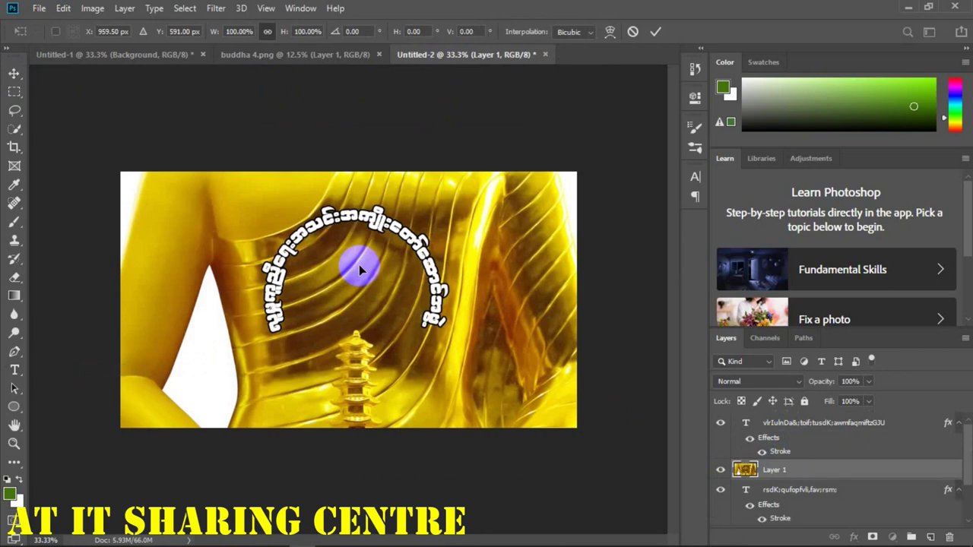
{"action": "left_click_drag", "start_coordinate": [359, 265], "coordinate": [391, 449]}
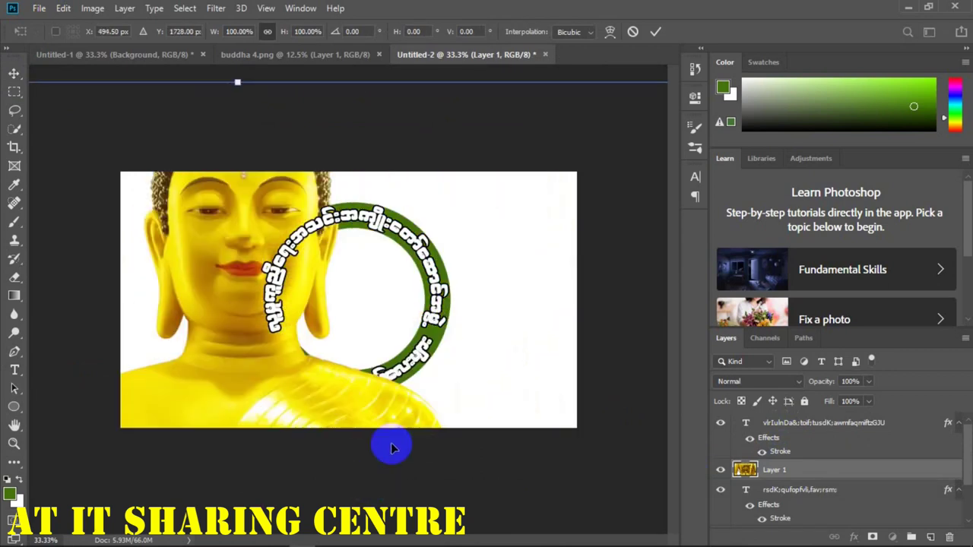
{"action": "left_click_drag", "start_coordinate": [511, 227], "coordinate": [355, 302]}
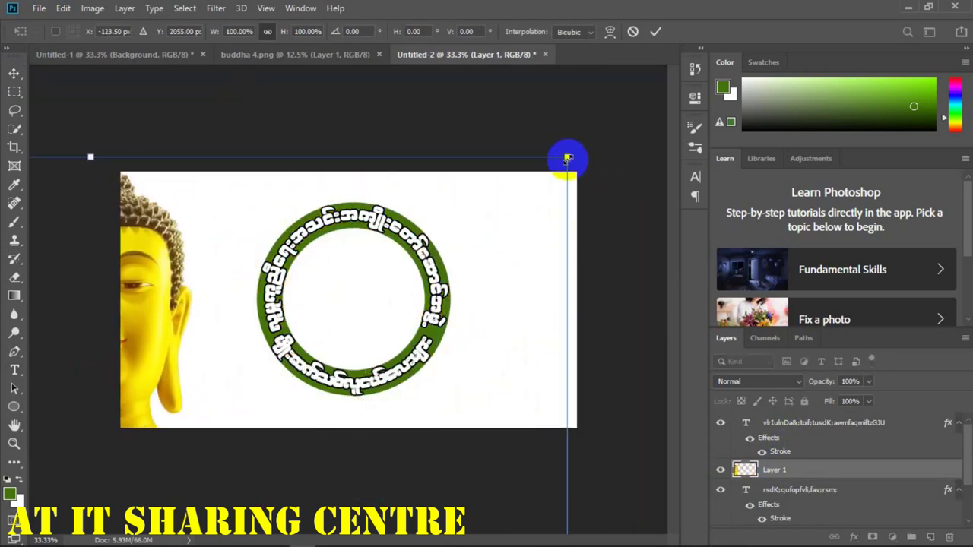
{"action": "mouse_move", "coordinate": [567, 158]}
{"action": "left_mouse_down"}
{"action": "mouse_move", "coordinate": [446, 228]}
{"action": "mouse_move", "coordinate": [191, 445]}
{"action": "mouse_move", "coordinate": [163, 441]}
{"action": "mouse_move", "coordinate": [365, 152]}
{"action": "mouse_move", "coordinate": [616, 101]}
{"action": "mouse_move", "coordinate": [170, 408]}
{"action": "mouse_move", "coordinate": [182, 506]}
{"action": "mouse_move", "coordinate": [390, 254]}
{"action": "mouse_move", "coordinate": [467, 139]}
{"action": "mouse_move", "coordinate": [532, 131]}
{"action": "mouse_move", "coordinate": [343, 256]}
{"action": "mouse_move", "coordinate": [338, 331]}
{"action": "mouse_move", "coordinate": [384, 270]}
{"action": "mouse_move", "coordinate": [379, 257]}
{"action": "left_mouse_up"}
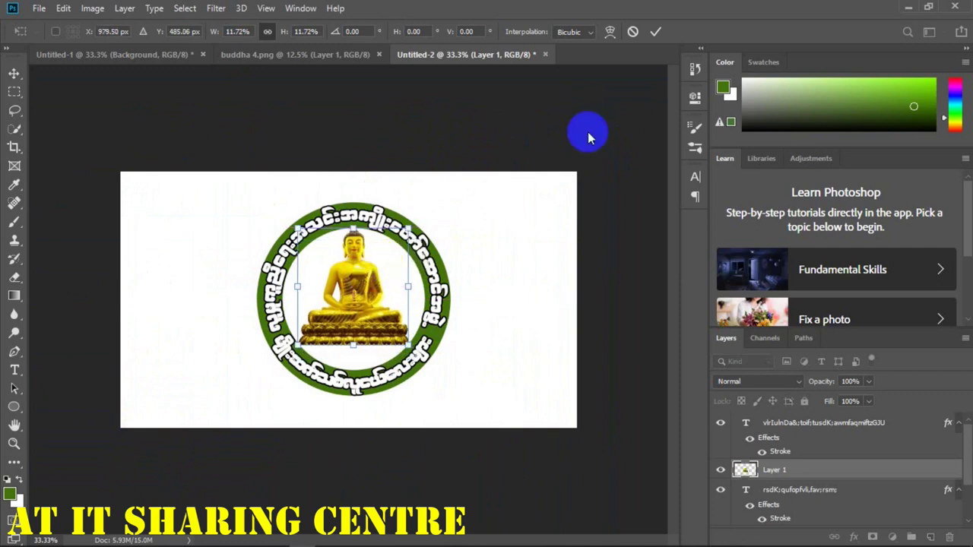
{"action": "left_click", "coordinate": [656, 33]}
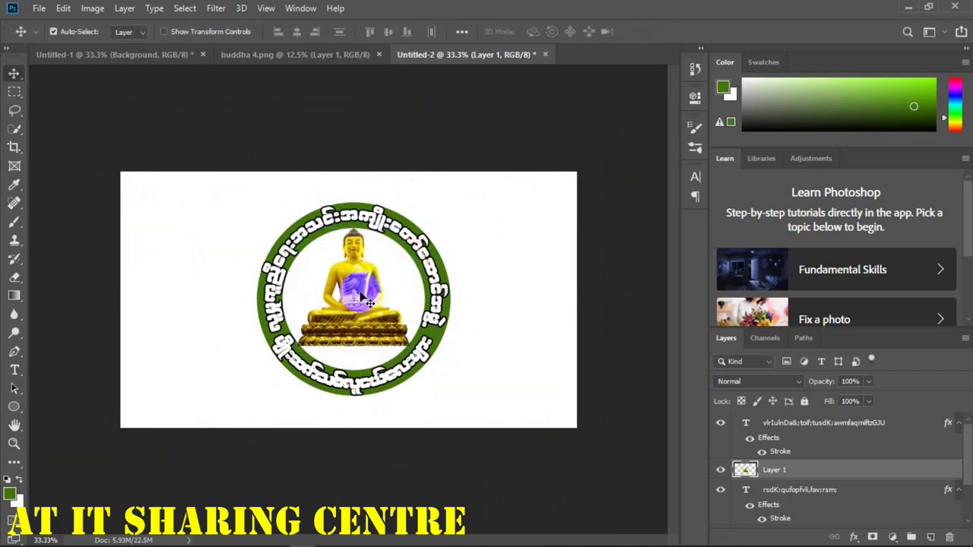
Step: Fine-tune the Buddha to about 96% size and nudge it right to center it
{"action": "key", "text": "ctrl+t"}
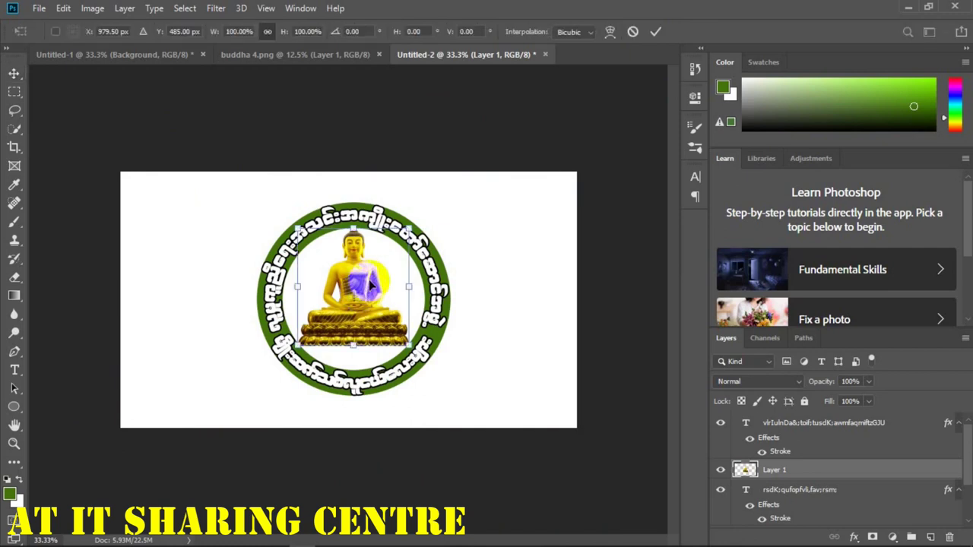
{"action": "left_click_drag", "start_coordinate": [409, 226], "coordinate": [404, 233]}
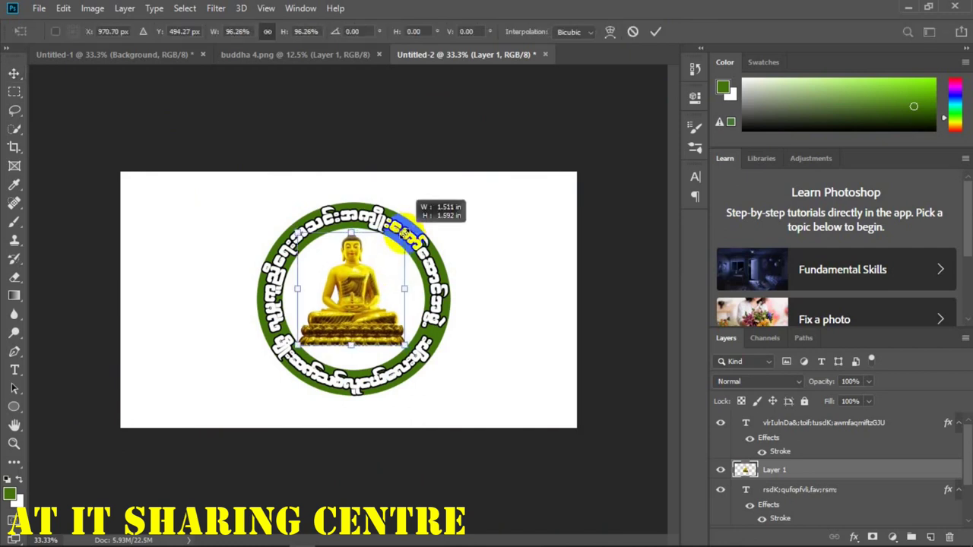
{"action": "left_click_drag", "start_coordinate": [400, 243], "coordinate": [421, 225]}
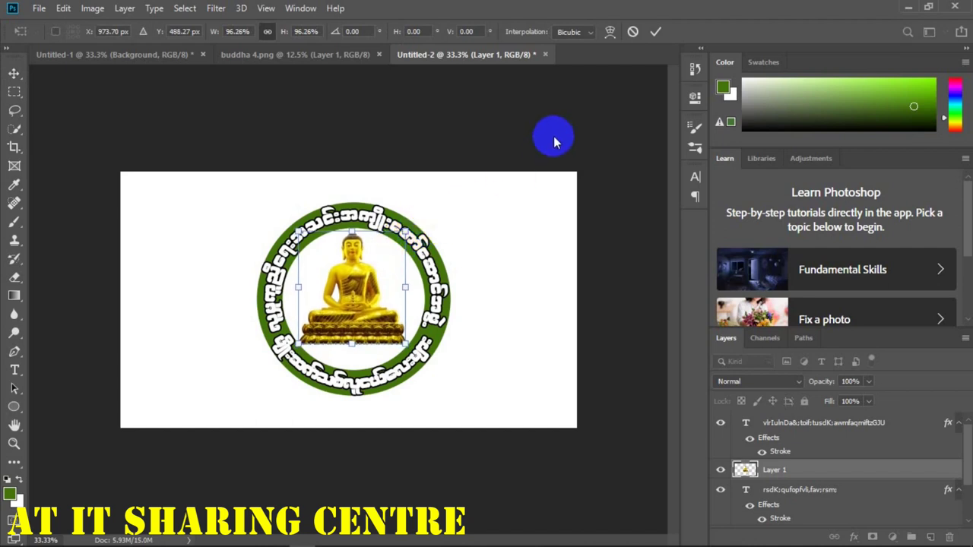
{"action": "left_click", "coordinate": [655, 32]}
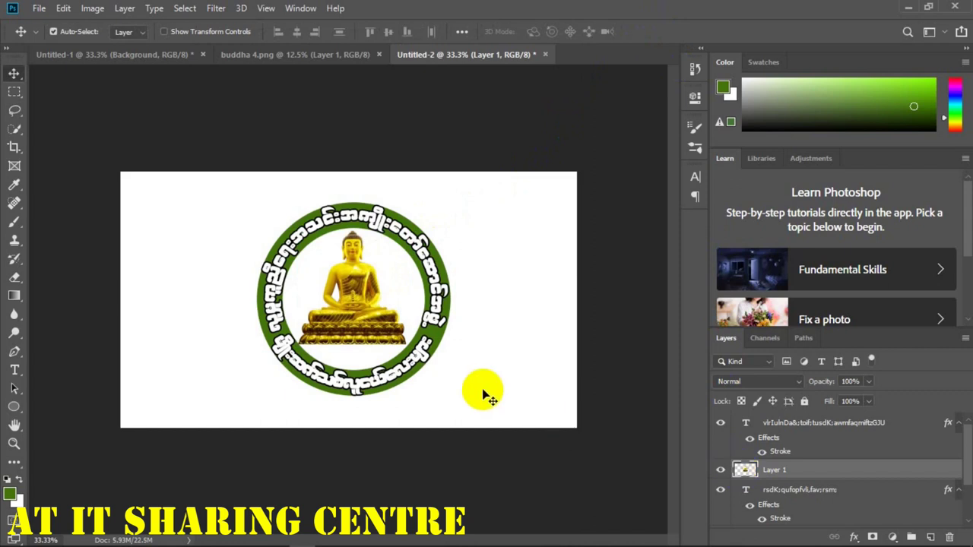
Step: Add a black stroke effect to the Ellipse 1 copy ring layer
{"action": "left_click", "coordinate": [584, 344]}
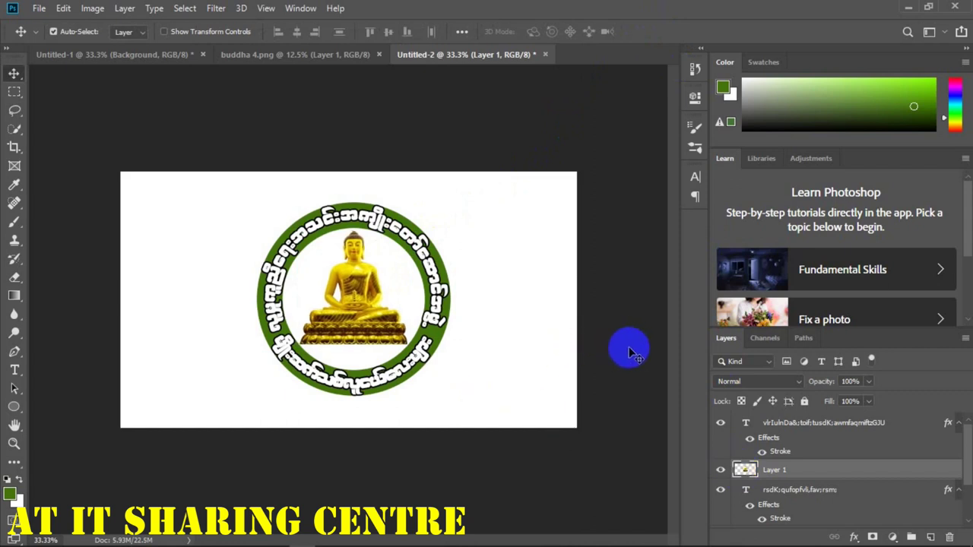
{"action": "scroll", "coordinate": [783, 452], "scroll_direction": "down", "scroll_amount": 2}
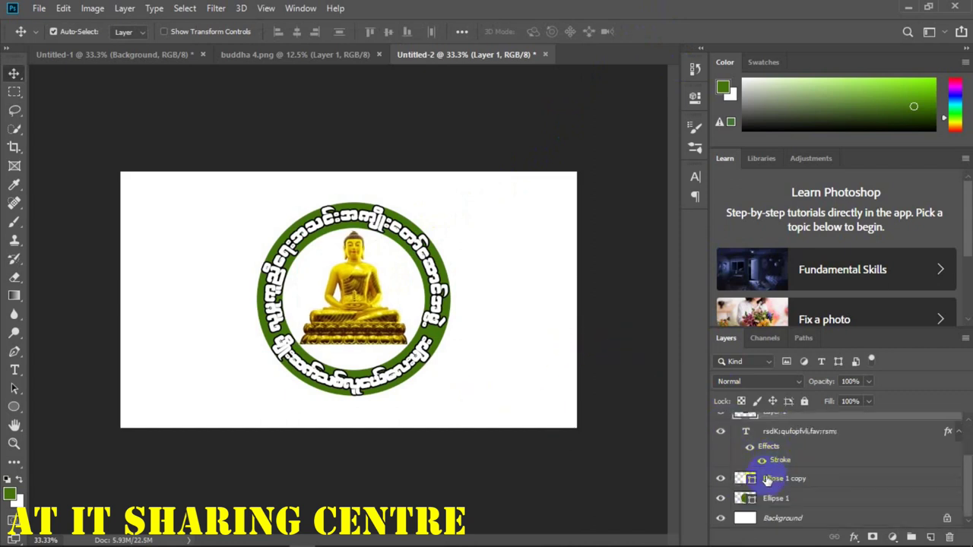
{"action": "left_click", "coordinate": [769, 482]}
{"action": "left_click", "coordinate": [837, 532]}
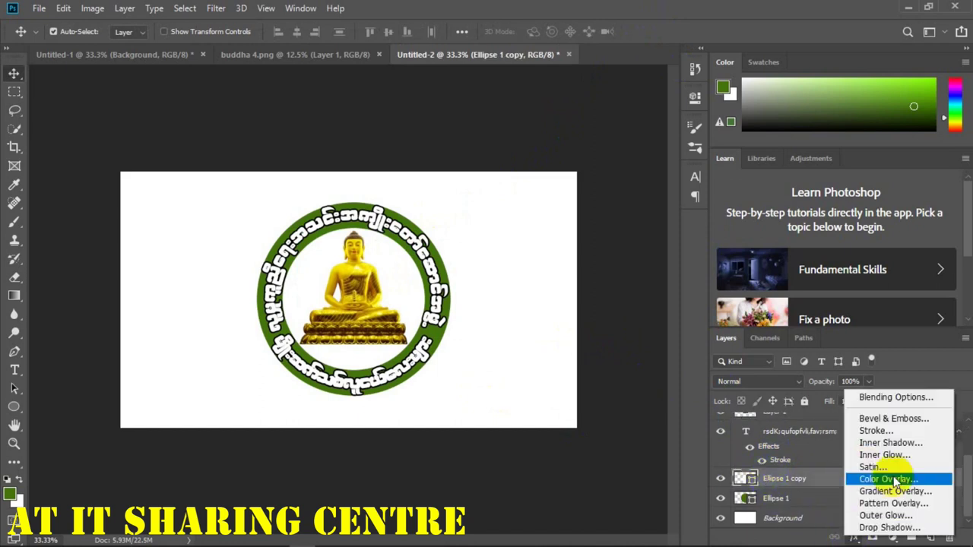
{"action": "left_click", "coordinate": [880, 402]}
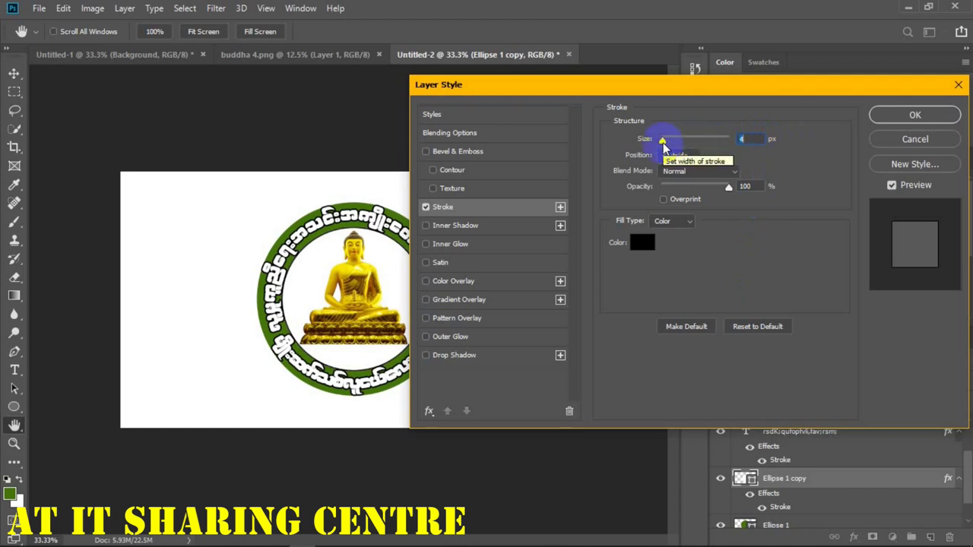
{"action": "left_click", "coordinate": [915, 115]}
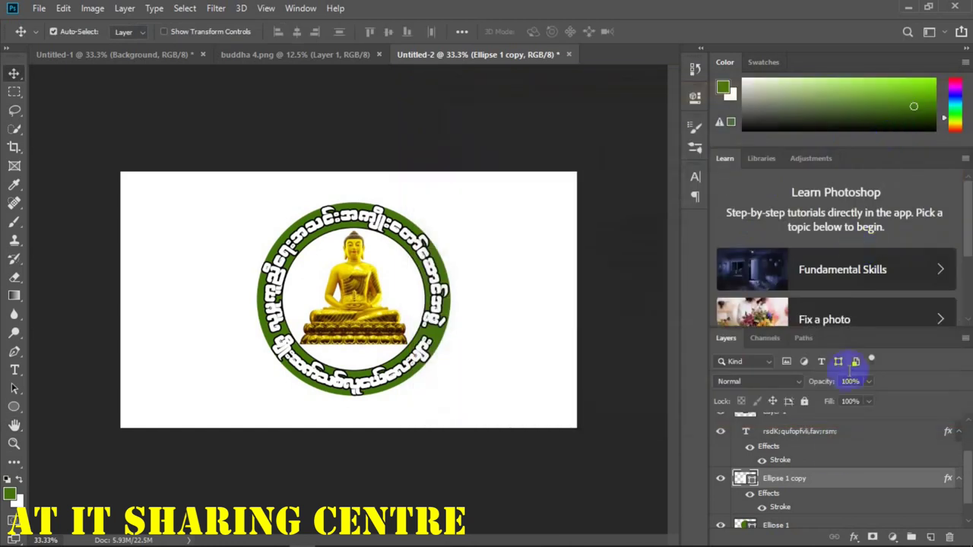
Step: Add a 4 px black outside stroke to Ellipse 1, then zoom in on the emblem
{"action": "left_click", "coordinate": [797, 526]}
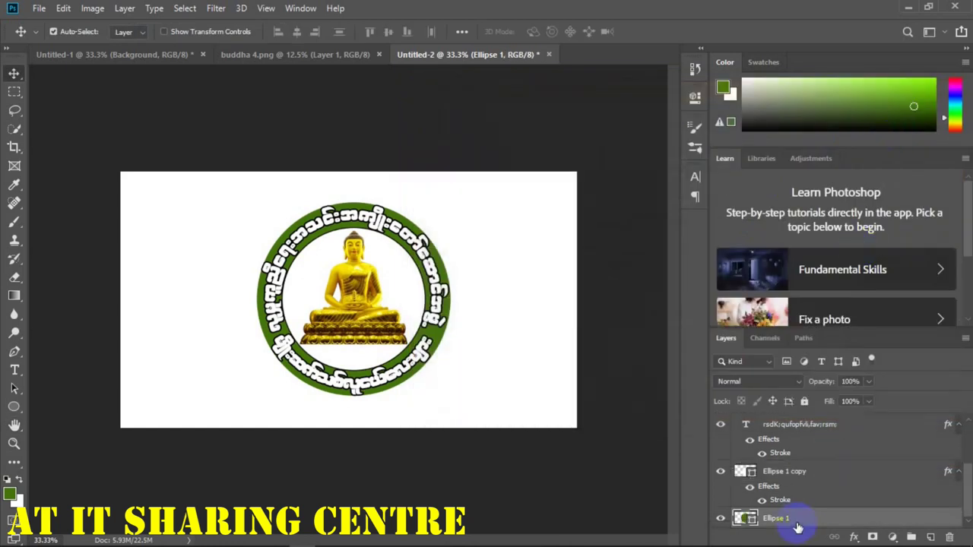
{"action": "left_click", "coordinate": [855, 538]}
{"action": "left_click", "coordinate": [869, 439]}
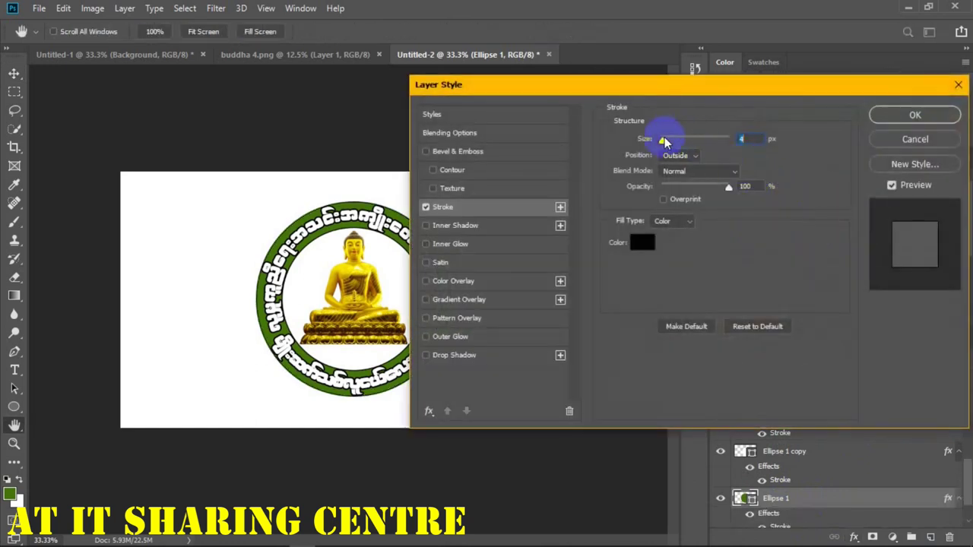
{"action": "left_click", "coordinate": [899, 115]}
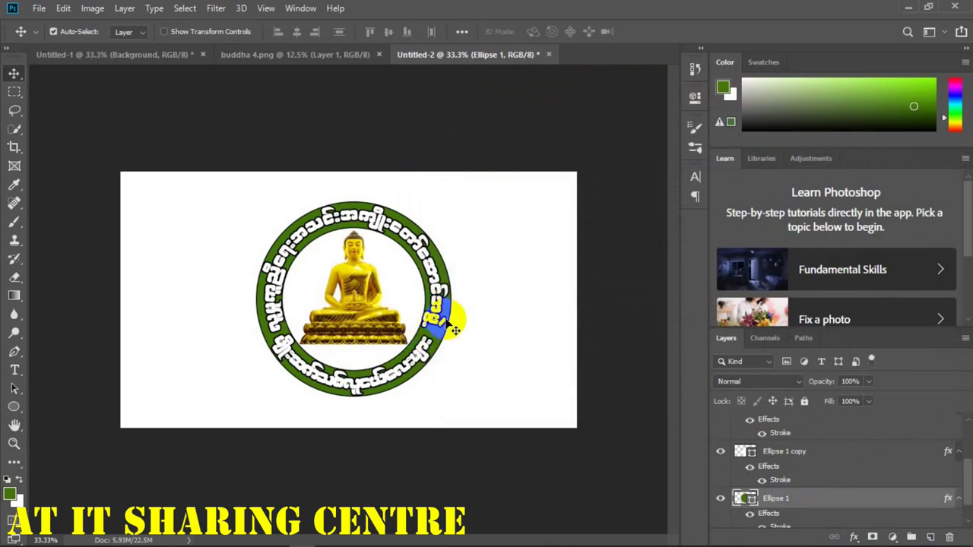
{"action": "key", "text": "ctrl+plus"}
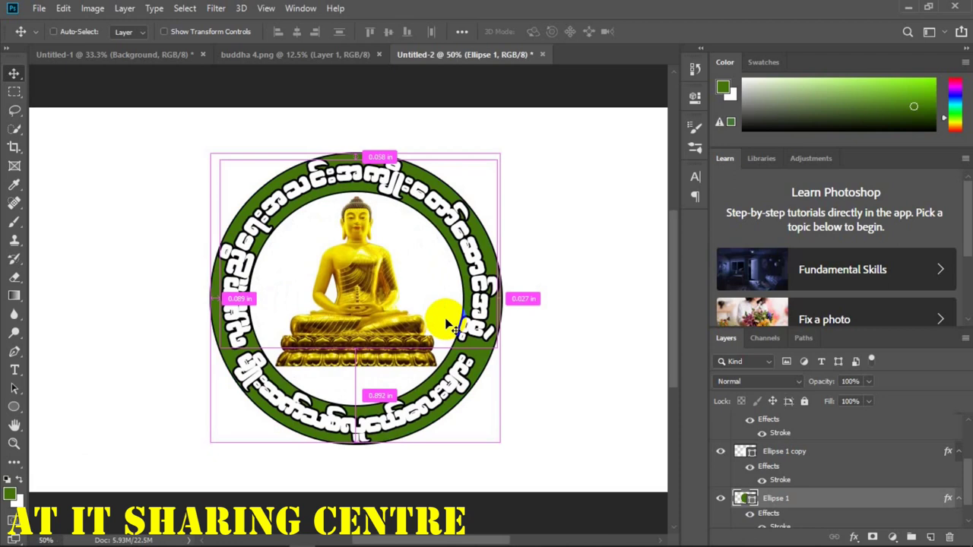
{"action": "key", "text": "ctrl+plus"}
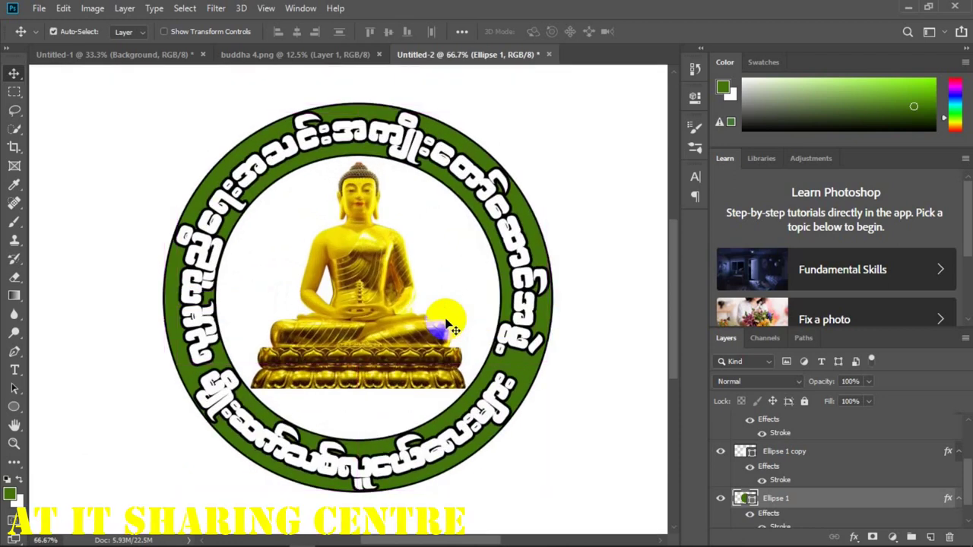